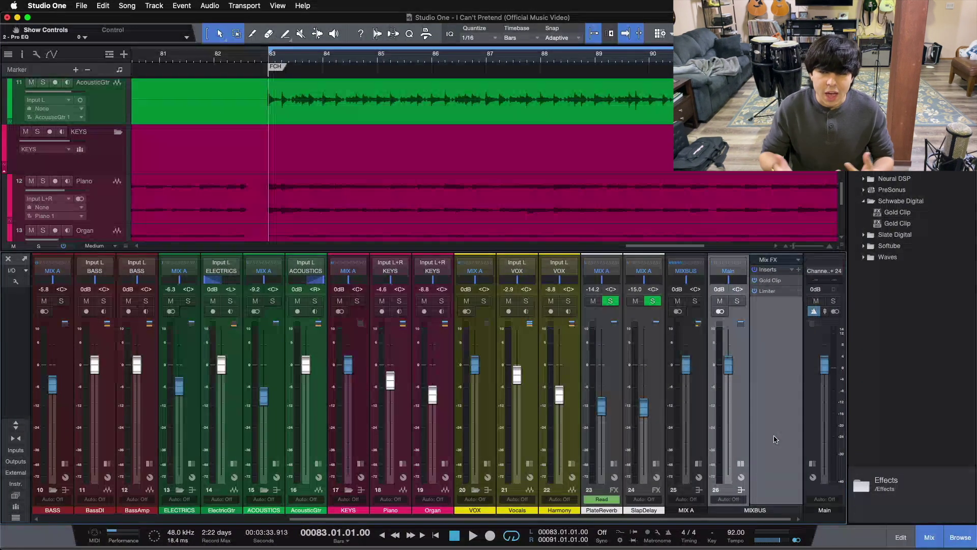
# Open the Gold Clip insert on the MIXBUS channel and place its window over the arrangement and mixer.
pyautogui.click(770, 280)
pyautogui.moveTo(499, 203); pyautogui.dragTo(602, 198)
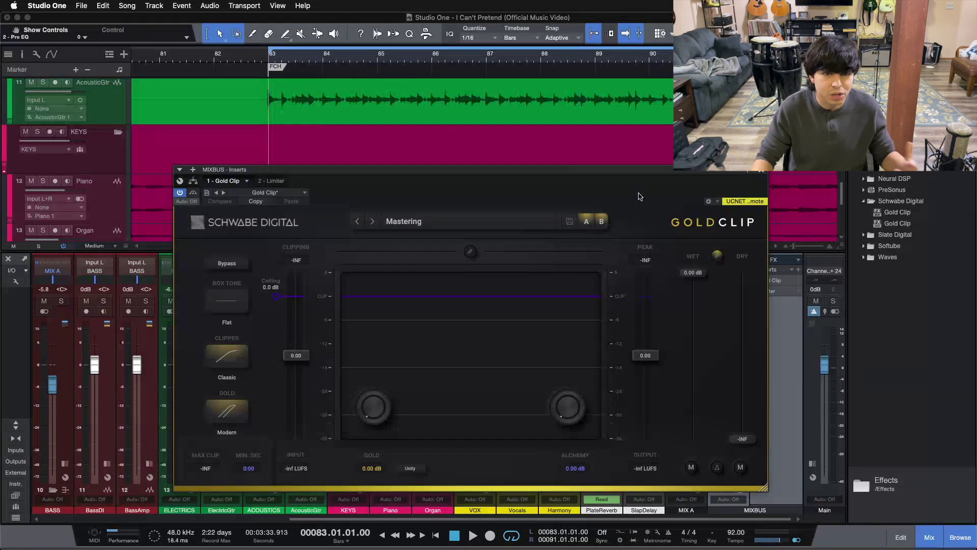
pyautogui.moveTo(640, 197); pyautogui.dragTo(566, 194)
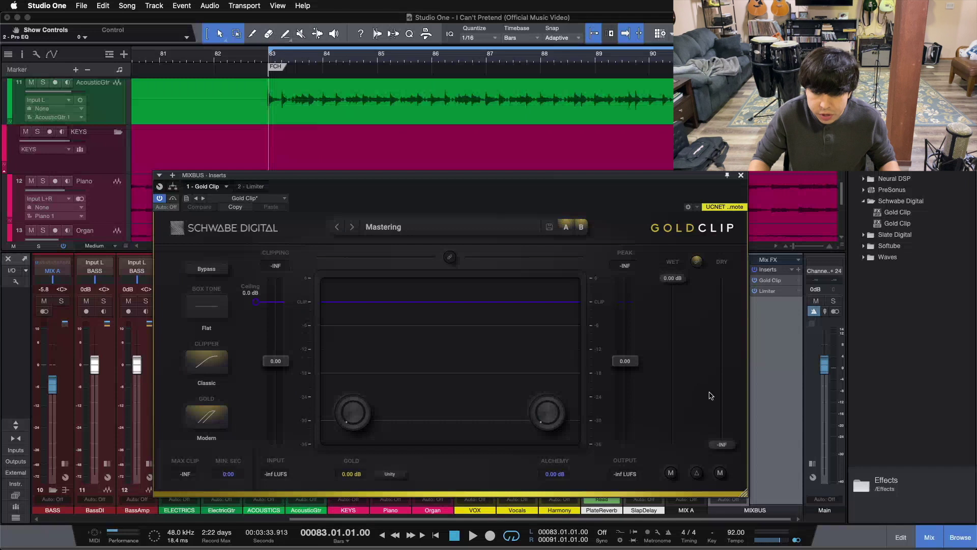
# Switch the mute of Gold Clip's dry signal on and back off.
pyautogui.click(721, 473)
pyautogui.click(721, 473)
pyautogui.click(720, 473)
pyautogui.click(720, 473)
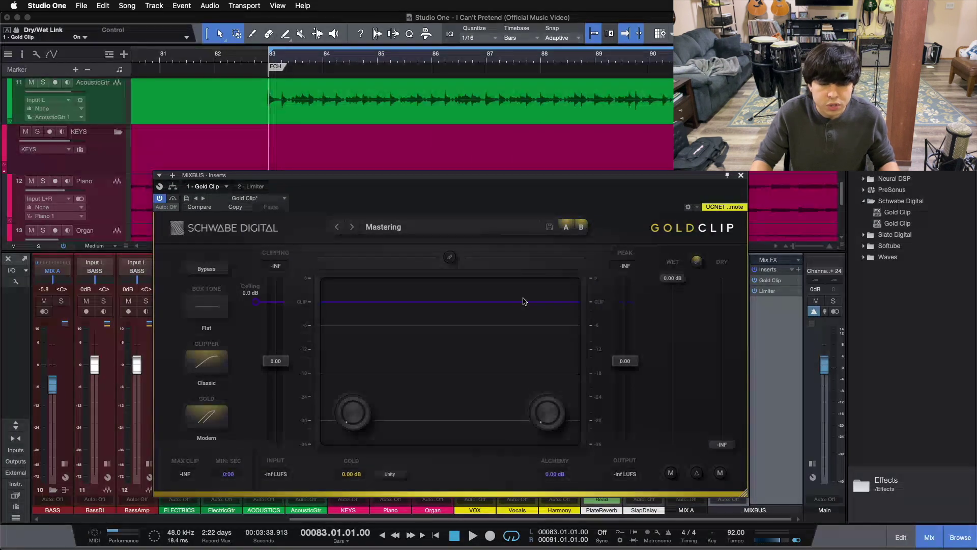
# Turn on the gain link between Gold Clip's input and output gain.
pyautogui.click(450, 257)
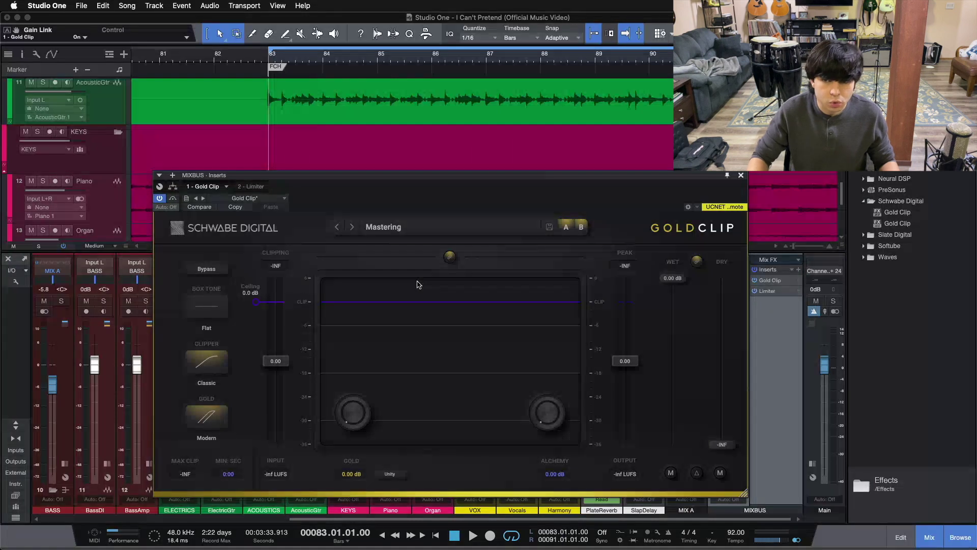
pyautogui.moveTo(618, 199); pyautogui.dragTo(593, 191)
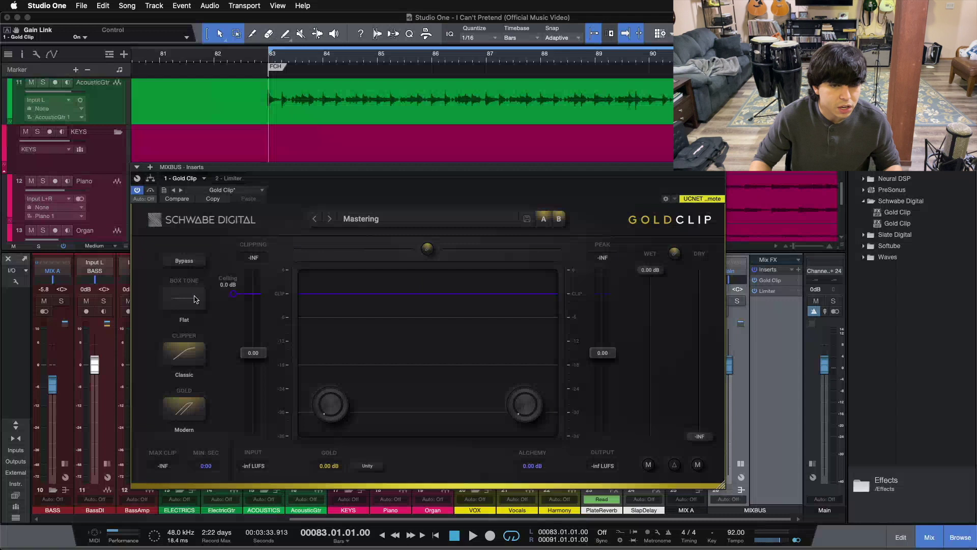
# Toggle bypass and cycle the Box Tone, Clipper and Gold modes, returning them to Flat, Classic and Modern.
pyautogui.click(185, 262)
pyautogui.click(185, 262)
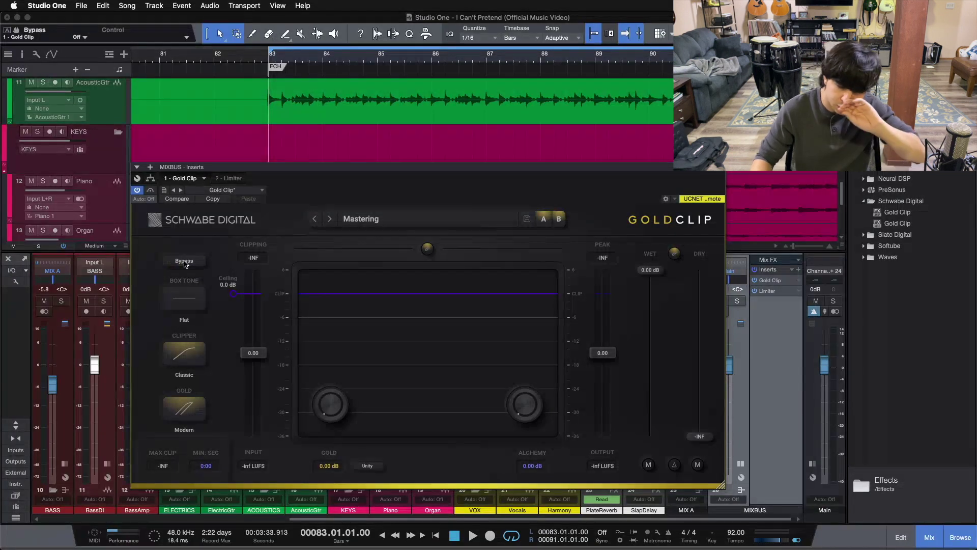
pyautogui.click(188, 303)
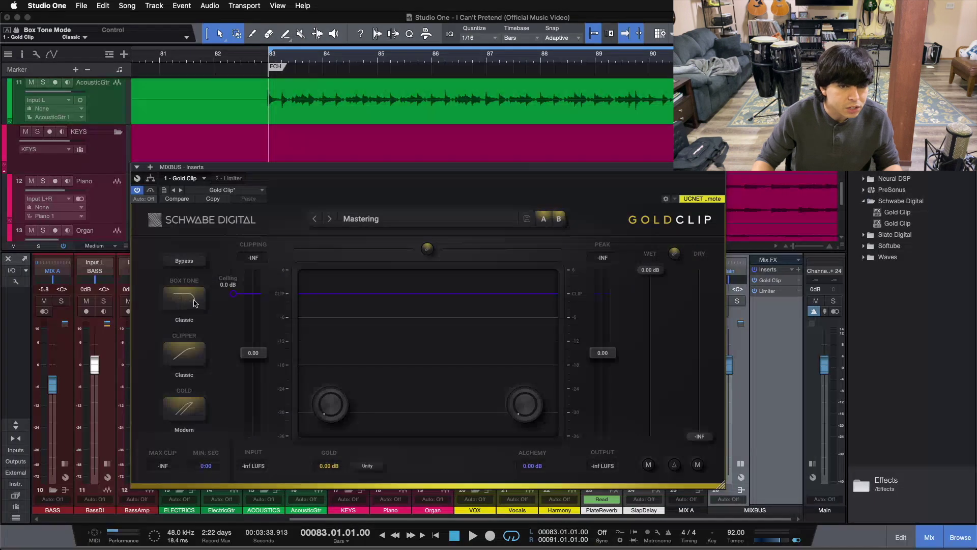
pyautogui.click(200, 300)
pyautogui.click(196, 358)
pyautogui.click(195, 360)
pyautogui.click(195, 360)
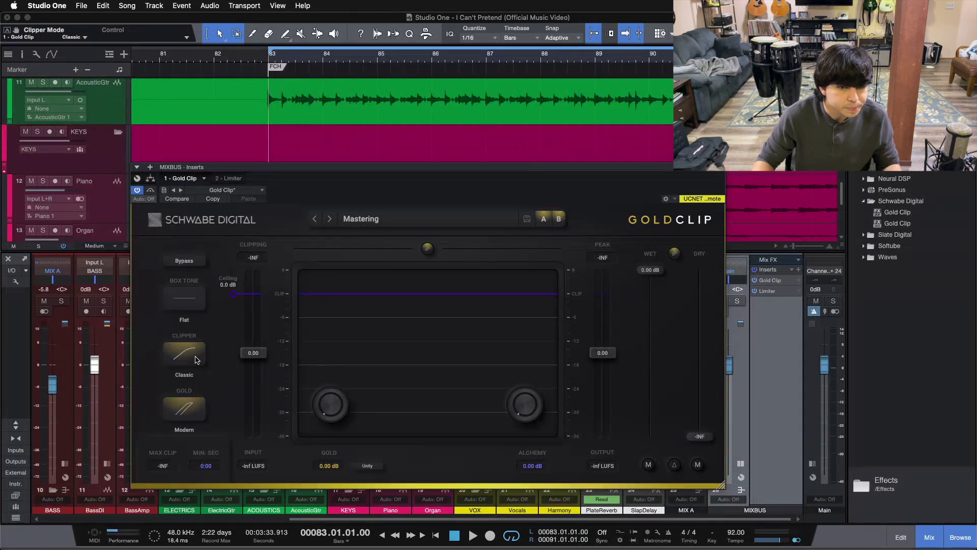
pyautogui.click(198, 420)
pyautogui.click(198, 422)
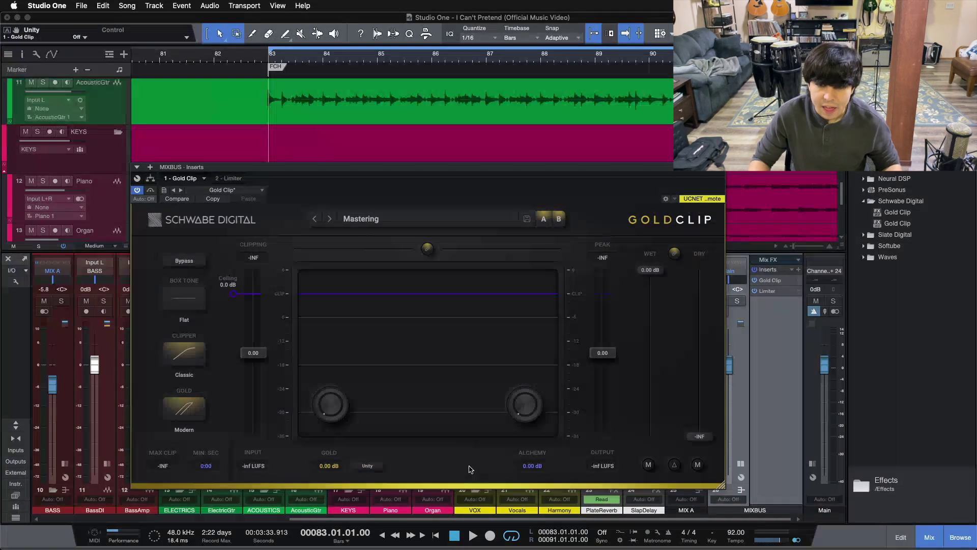
# Lower Gold Clip's clipping ceiling to -1.0 dB.
pyautogui.moveTo(431, 194); pyautogui.dragTo(420, 213)
pyautogui.moveTo(222, 312); pyautogui.dragTo(223, 320)
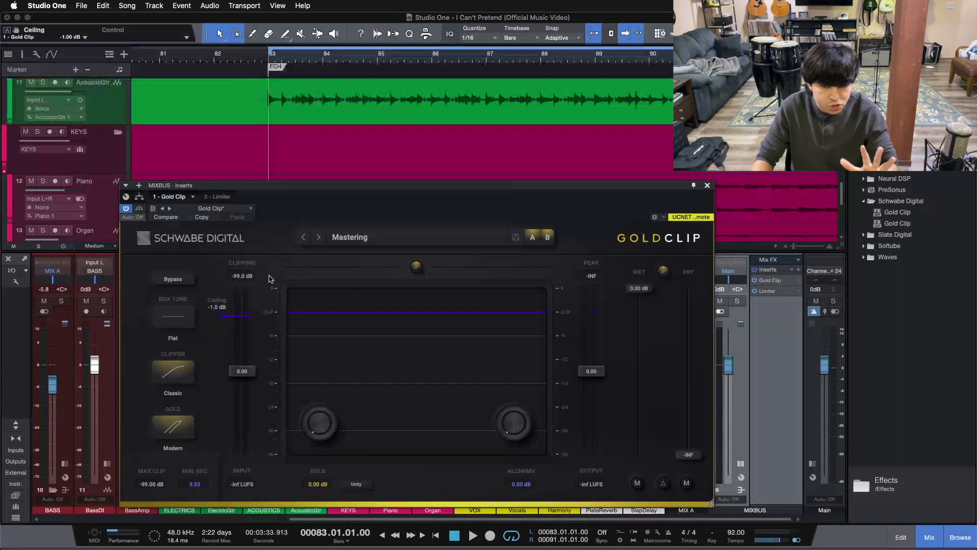
pyautogui.moveTo(521, 220); pyautogui.dragTo(554, 219)
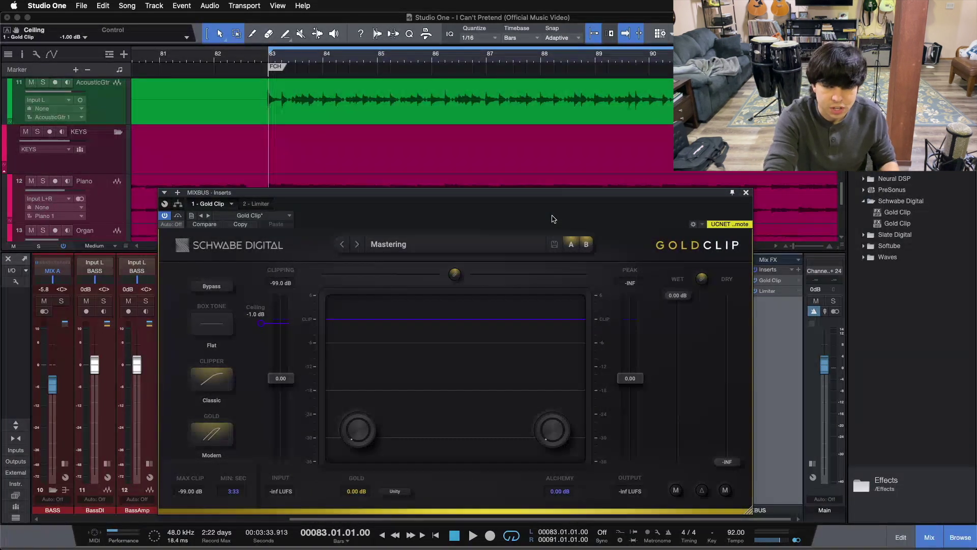
# Play the looped section and raise Gold Clip's linked input gain to 6.00 dB, with output at -6.00 dB.
pyautogui.press('space')
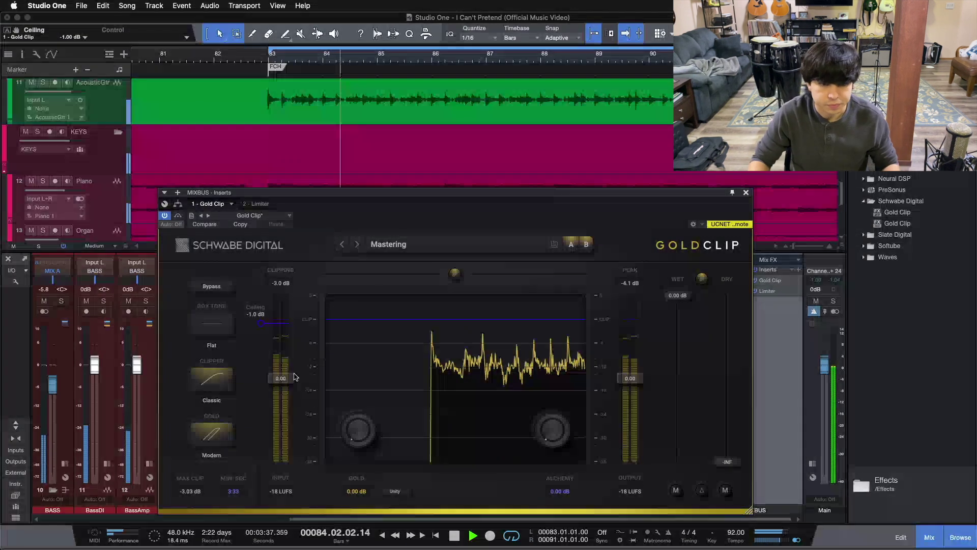
pyautogui.moveTo(281, 378); pyautogui.dragTo(285, 345)
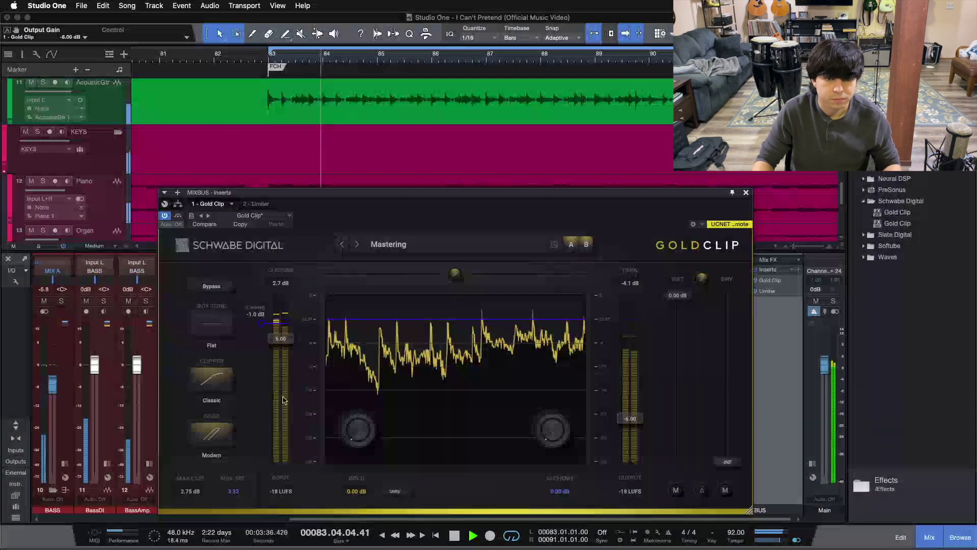
# Compare the playing mix with Gold Clip bypassed and active several times, and stop playback.
pyautogui.click(217, 291)
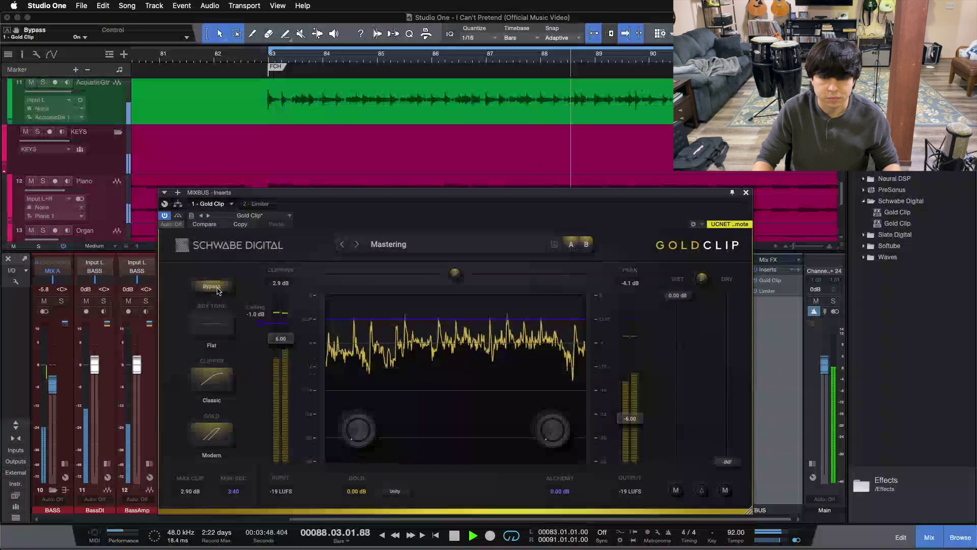
pyautogui.click(217, 290)
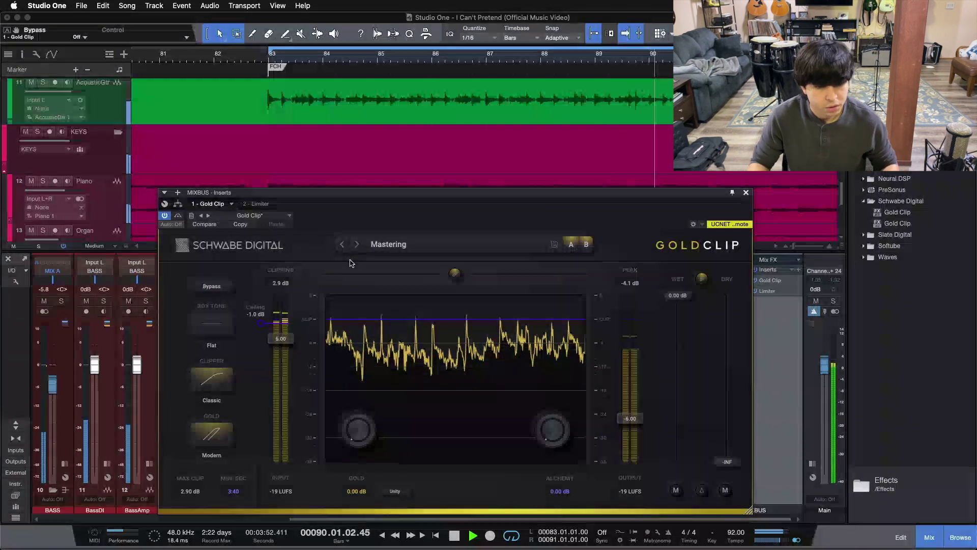
pyautogui.click(218, 287)
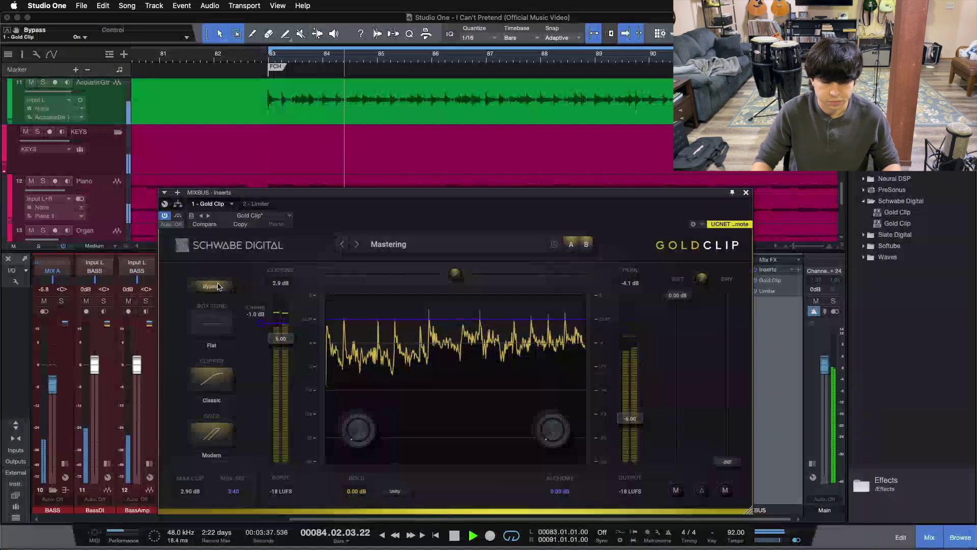
pyautogui.click(218, 287)
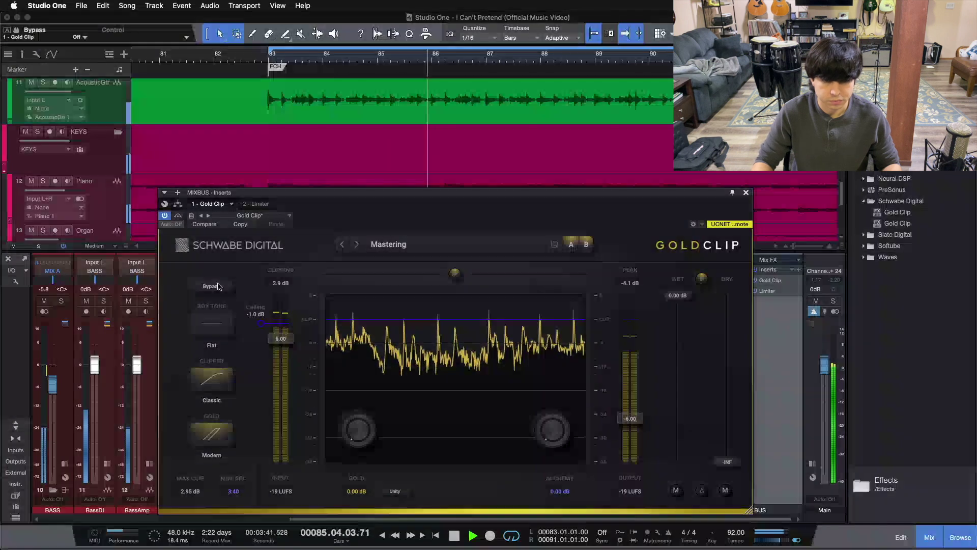
pyautogui.click(218, 286)
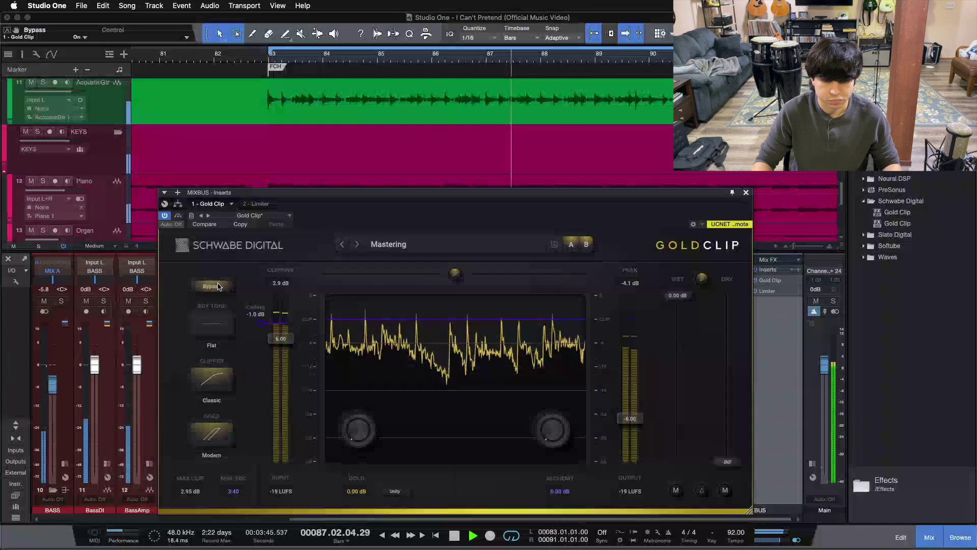
pyautogui.click(218, 286)
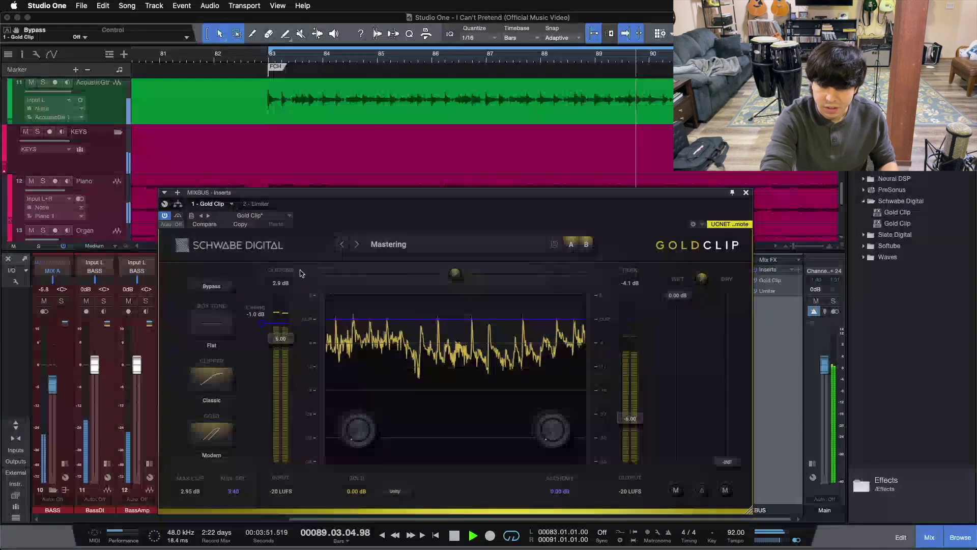
pyautogui.press('space')
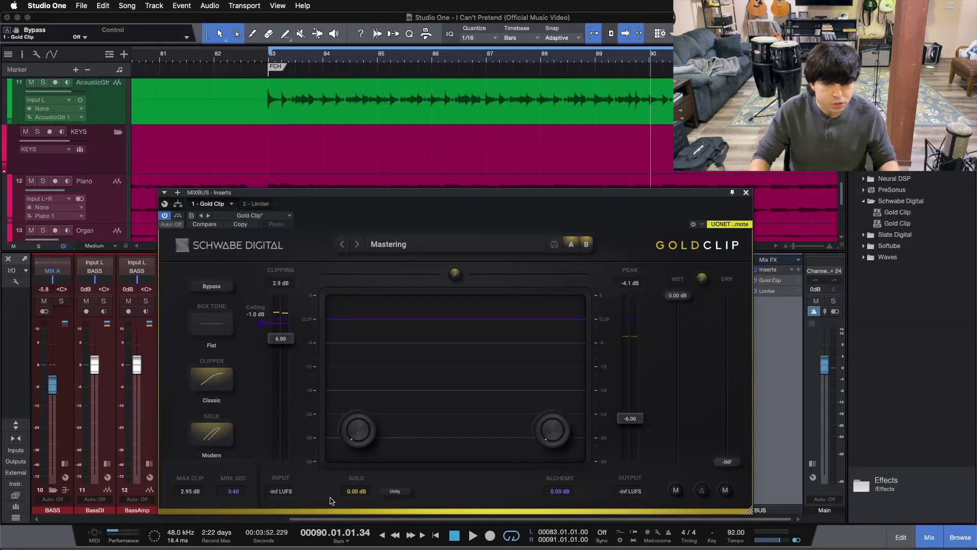
# Replay the loop from bar 83 and compare the clipped and bypassed sound again before stopping.
pyautogui.press('space')
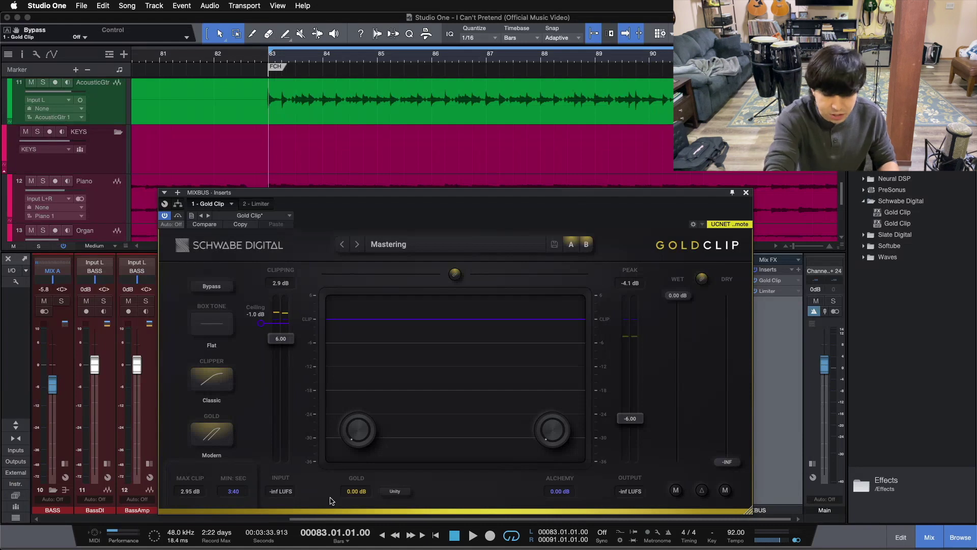
pyautogui.press('space')
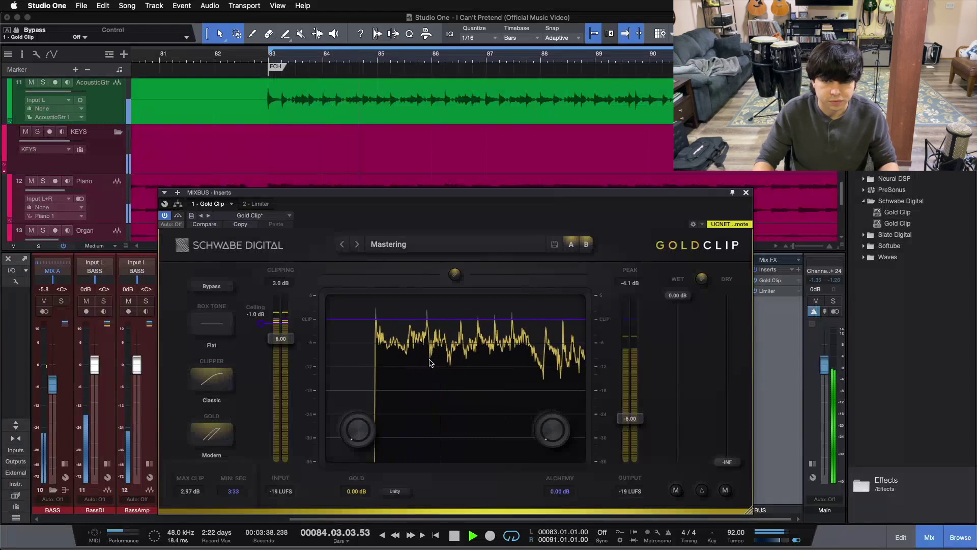
pyautogui.click(212, 287)
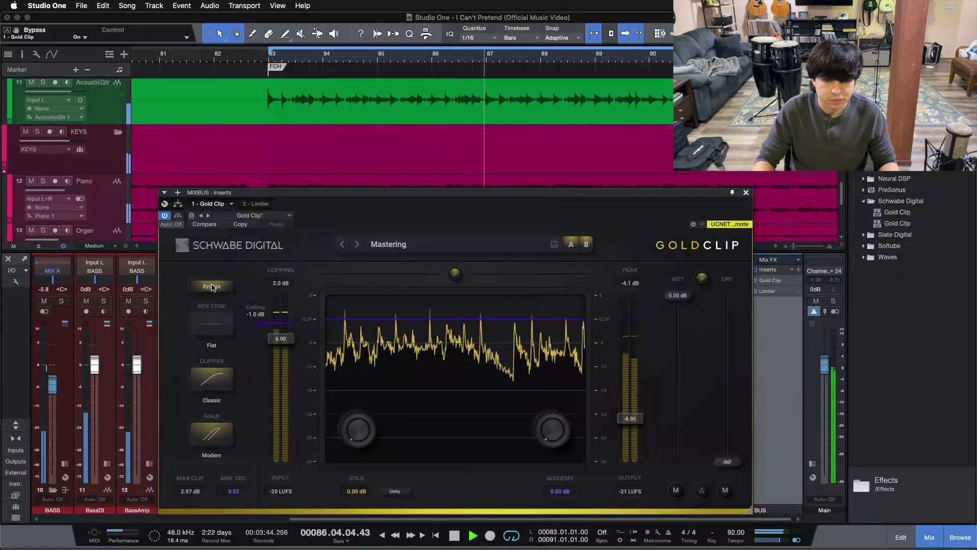
pyautogui.click(212, 287)
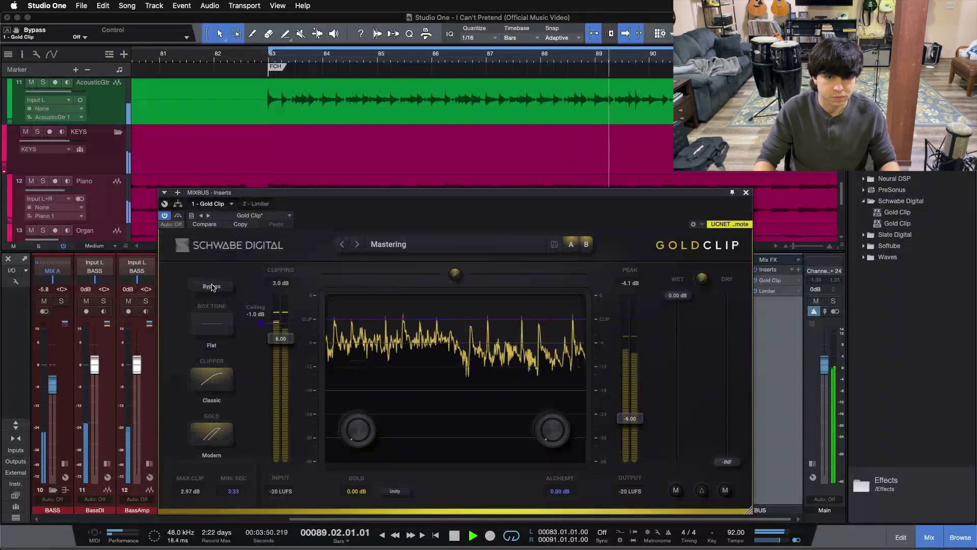
pyautogui.click(212, 287)
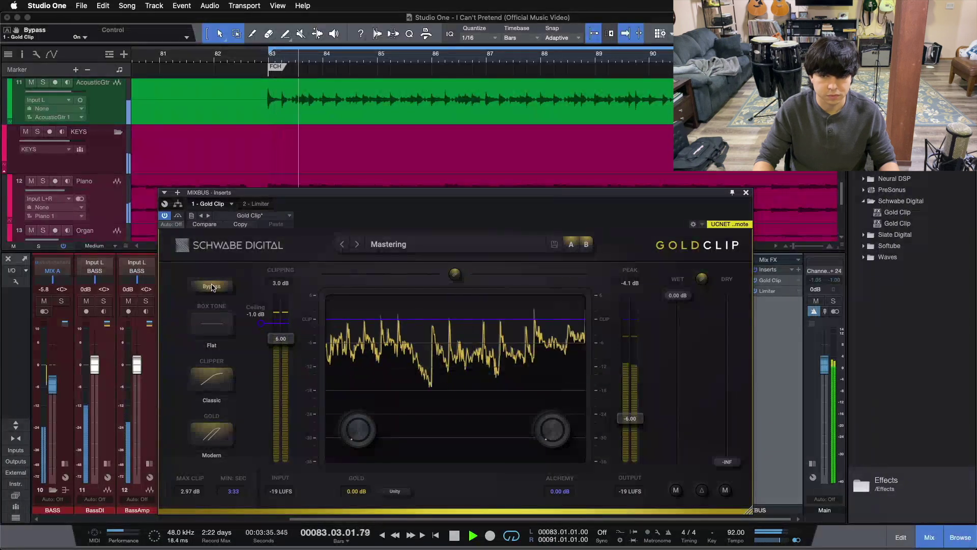
pyautogui.click(213, 286)
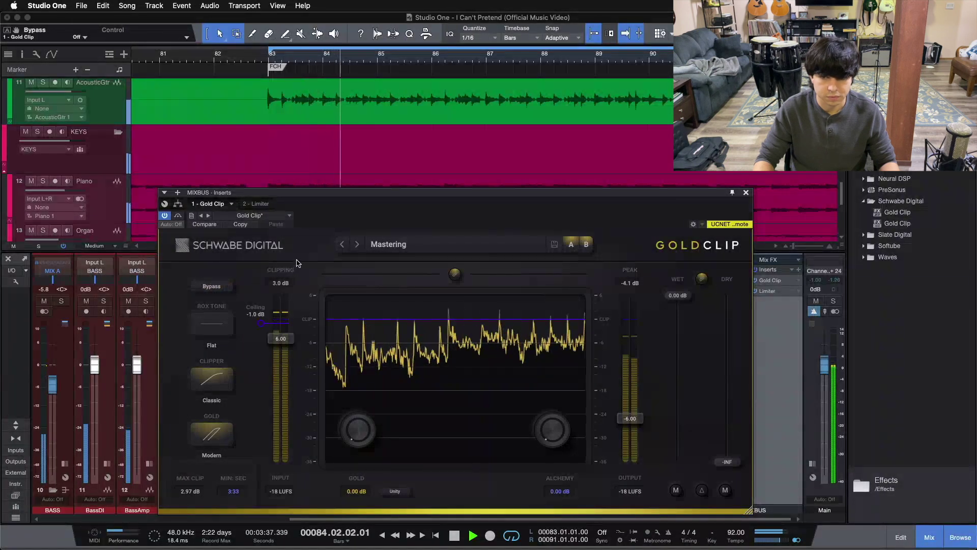
pyautogui.press('space')
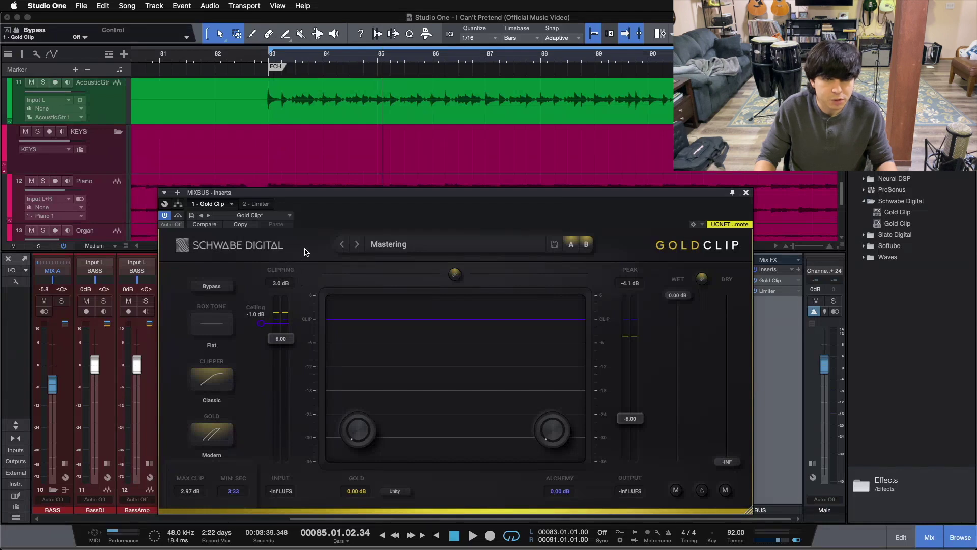
# Return to bar 83, bypass Gold Clip and start playing the loop.
pyautogui.press('KP_0')
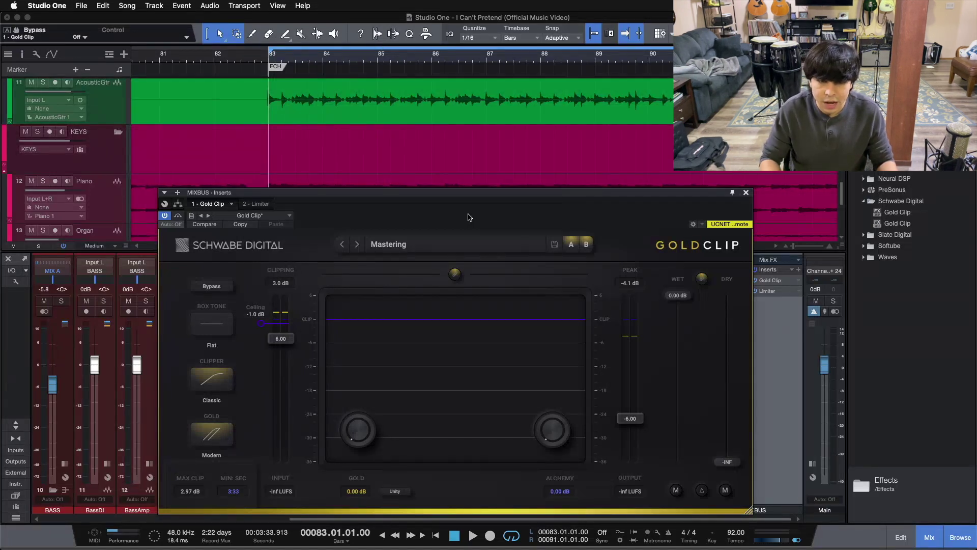
pyautogui.click(216, 293)
pyautogui.click(215, 291)
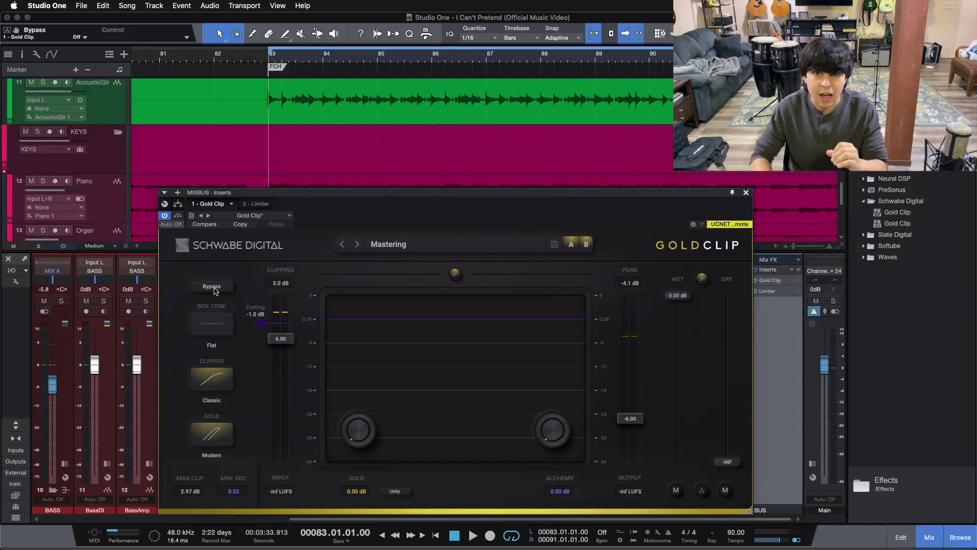
pyautogui.click(215, 291)
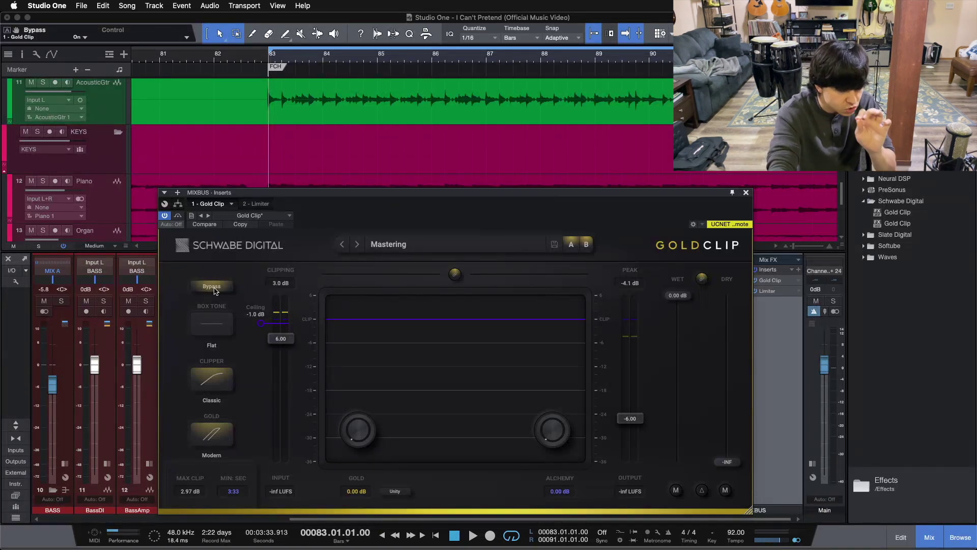
pyautogui.press('space')
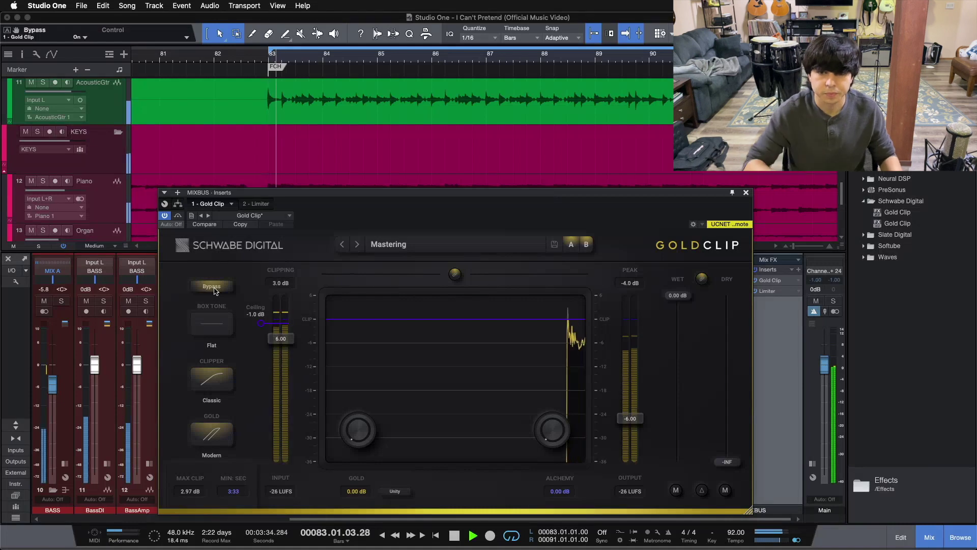
# Compare the playing mix with Gold Clip active and bypassed repeatedly, leaving it active before stopping playback.
pyautogui.click(216, 291)
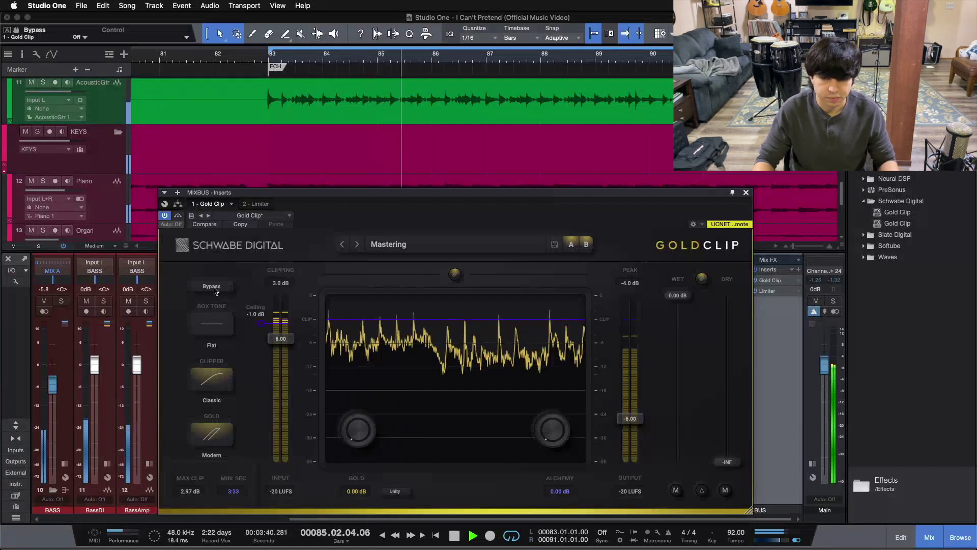
pyautogui.click(215, 291)
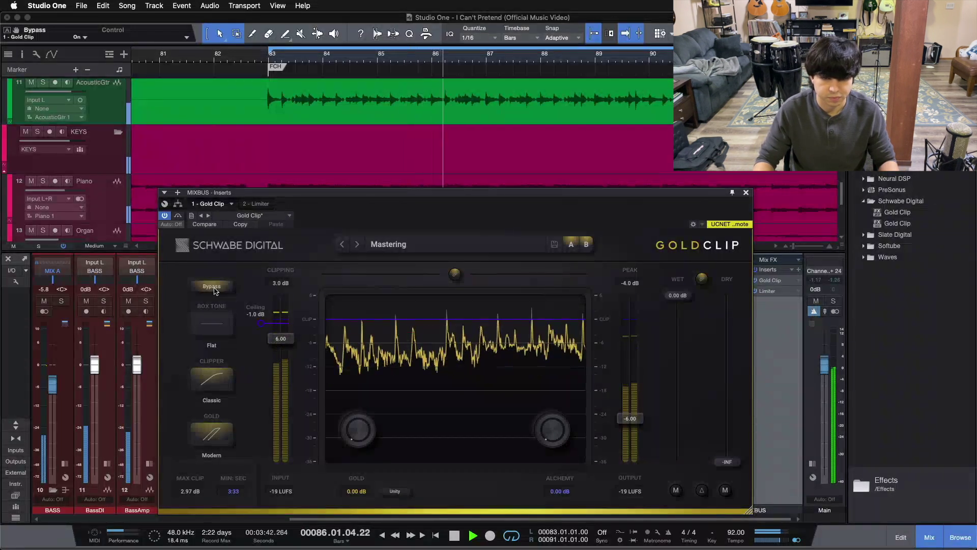
pyautogui.click(216, 291)
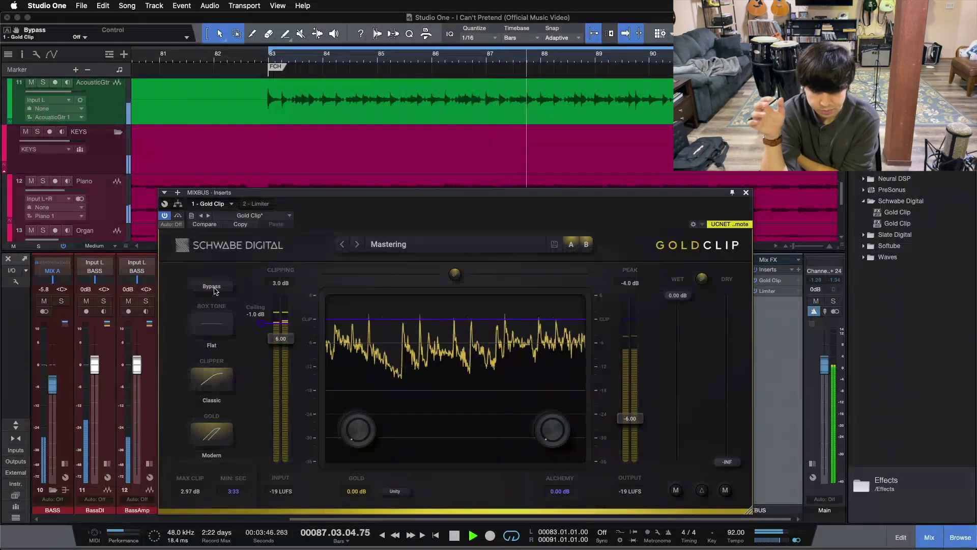
pyautogui.click(214, 291)
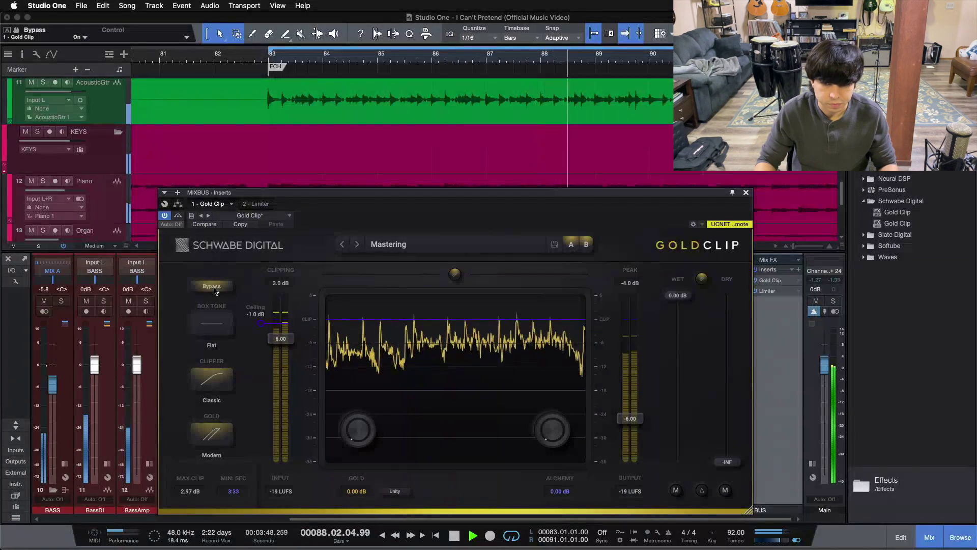
pyautogui.click(213, 288)
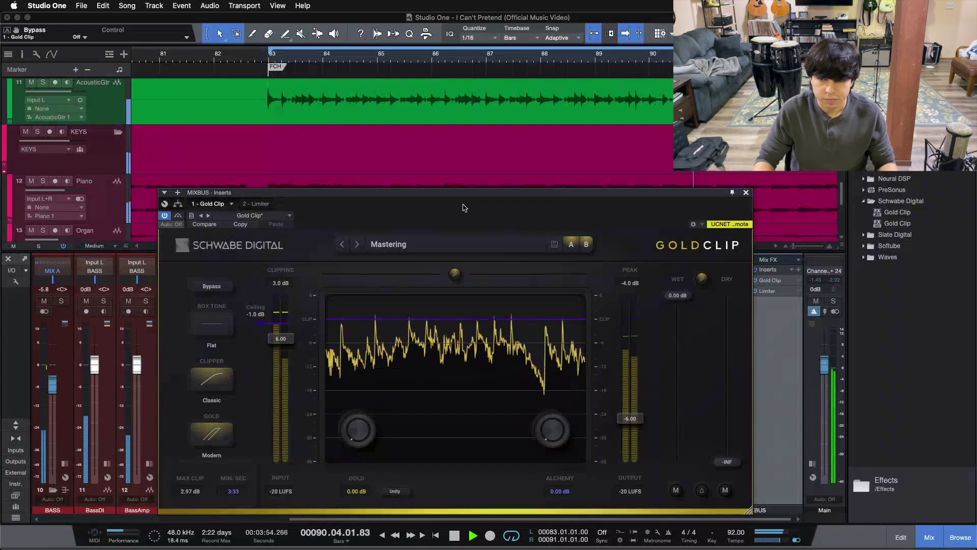
pyautogui.moveTo(463, 203); pyautogui.dragTo(440, 197)
pyautogui.click(191, 283)
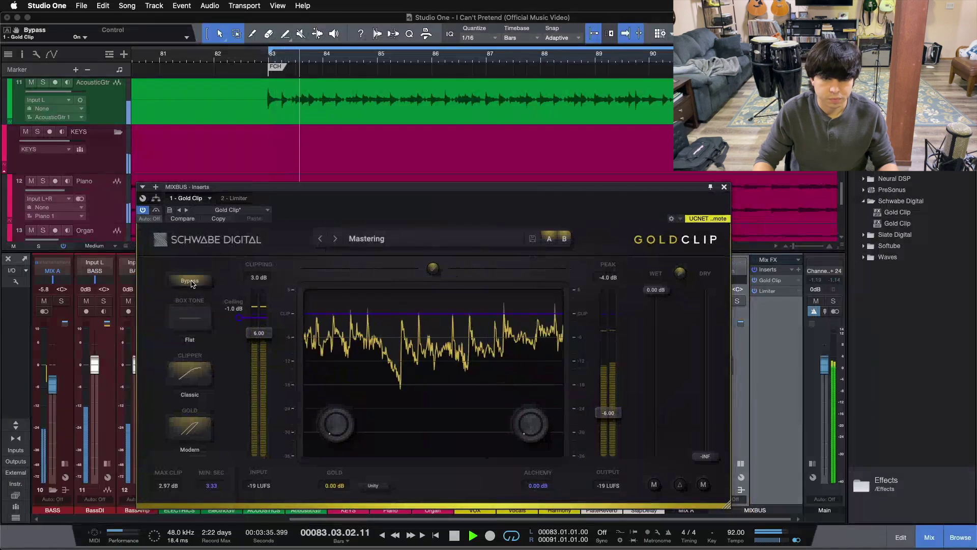
pyautogui.click(191, 283)
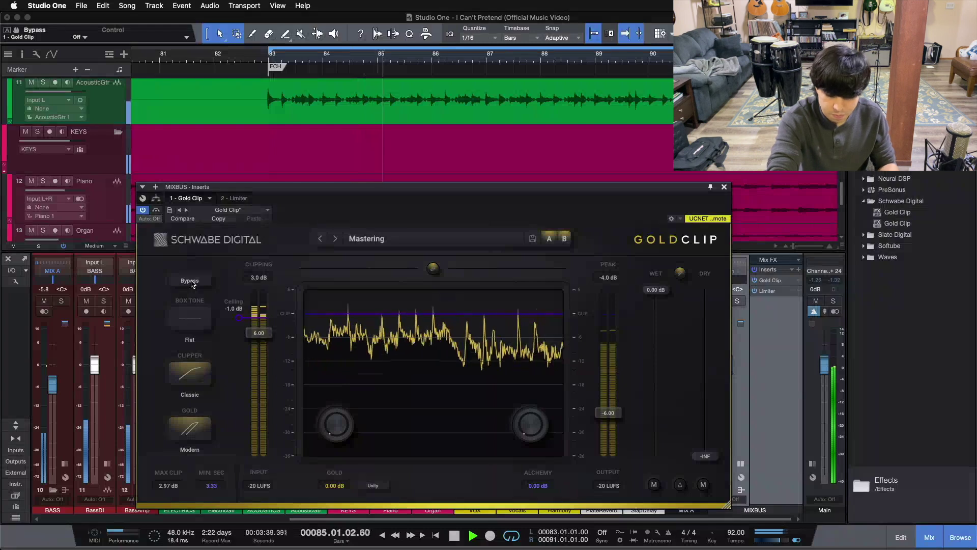
pyautogui.press('space')
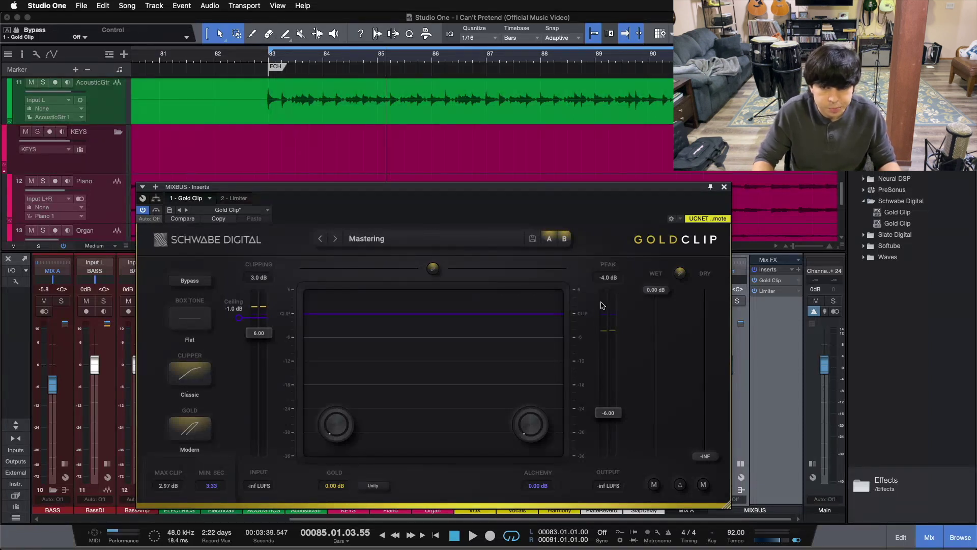
# Cycle Gold Clip's Box Tone through the Classic and Modern curves with playback stopped, and return it to Flat.
pyautogui.click(202, 318)
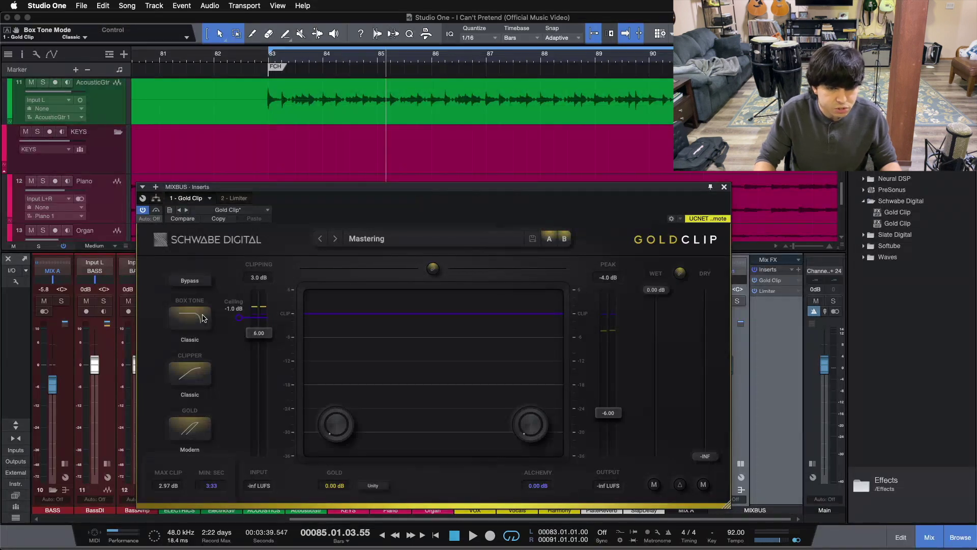
pyautogui.click(203, 317)
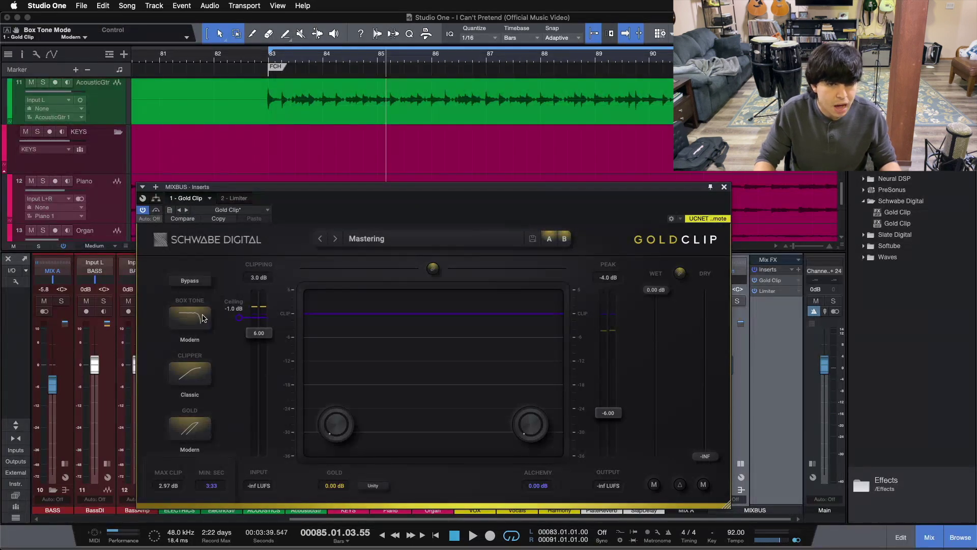
pyautogui.click(202, 317)
pyautogui.click(199, 321)
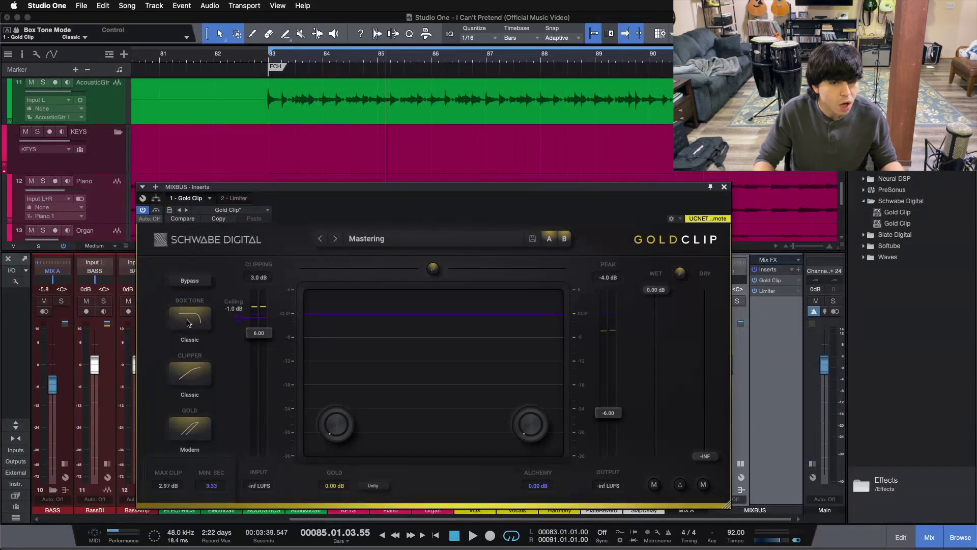
pyautogui.click(203, 322)
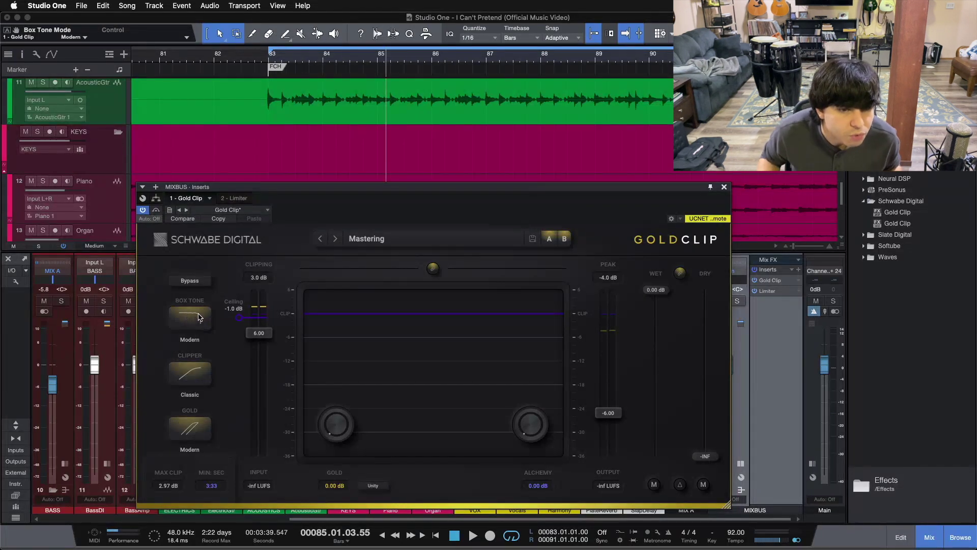
pyautogui.click(200, 317)
# Play the loop from bar 83 and compare the Flat, Classic and Modern Box Tone modes, returning to Flat before stopping.
pyautogui.press('space')
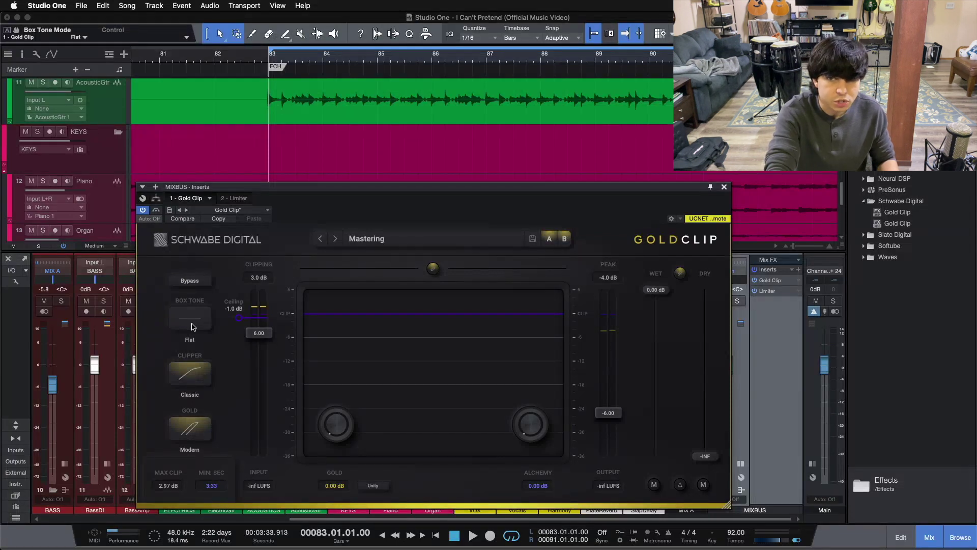
pyautogui.press('space')
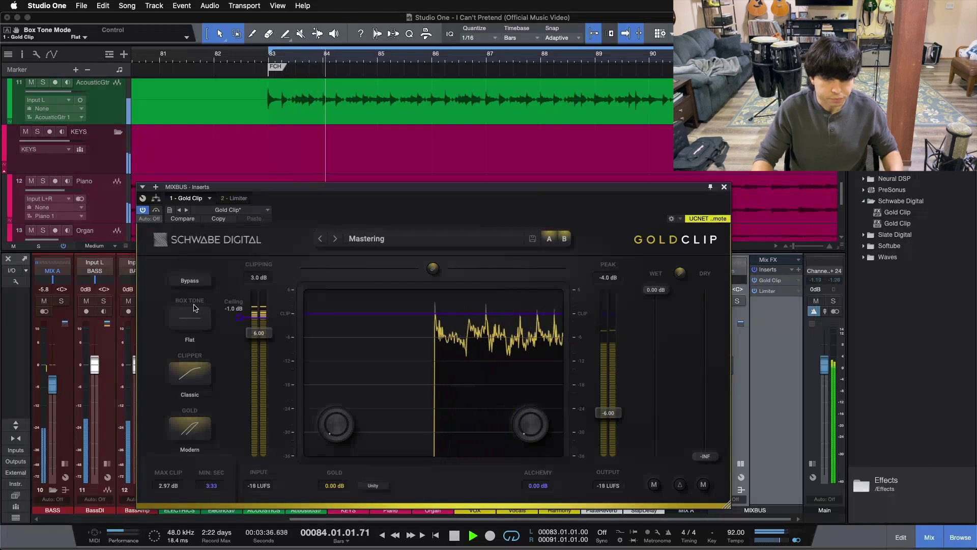
pyautogui.click(189, 319)
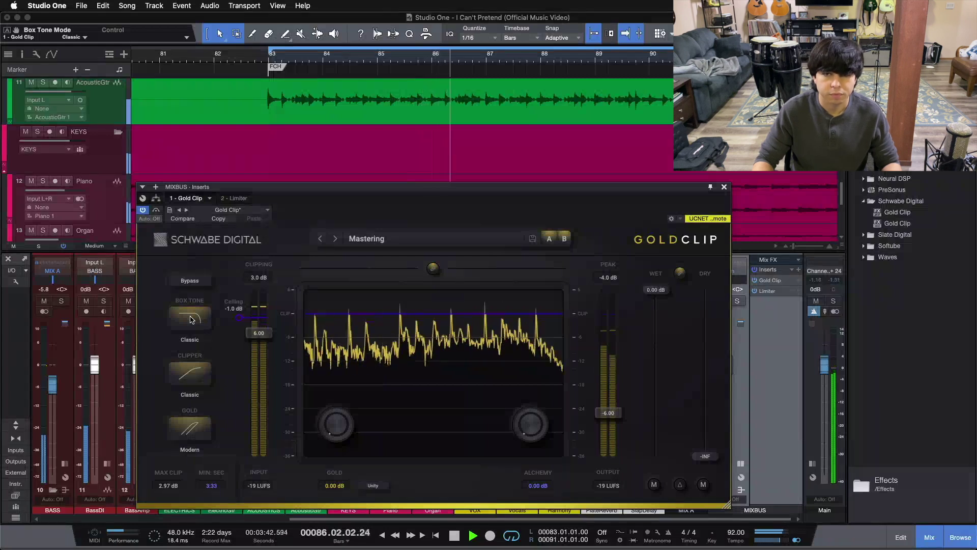
pyautogui.click(190, 320)
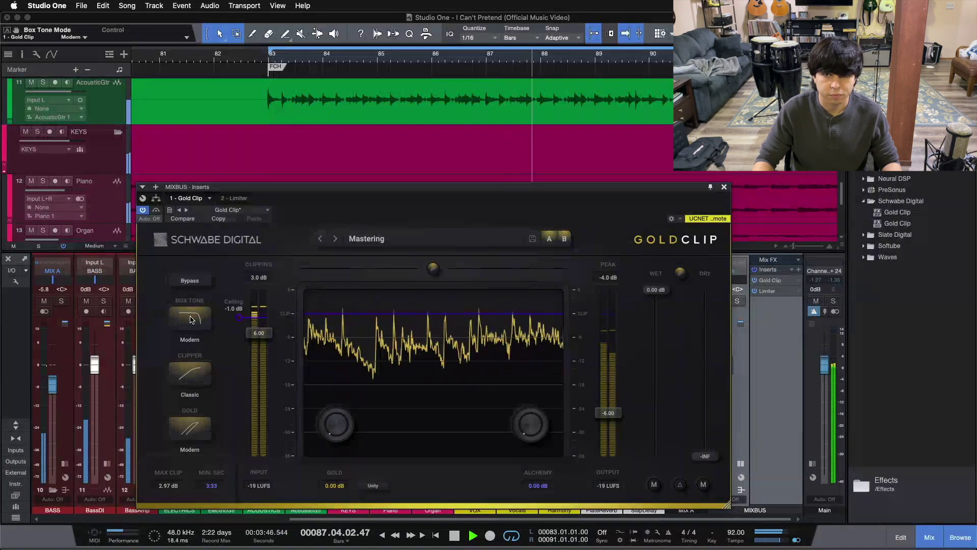
pyautogui.click(190, 319)
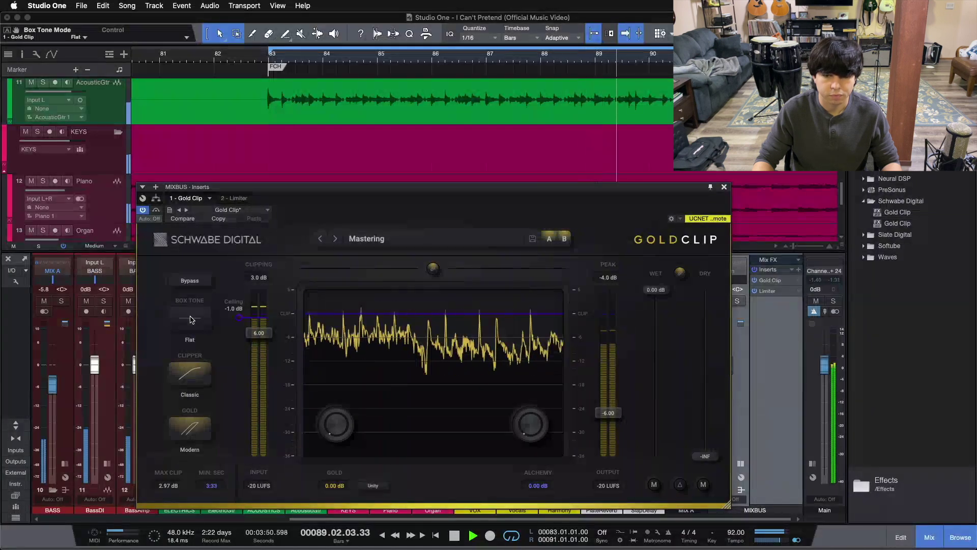
pyautogui.click(189, 320)
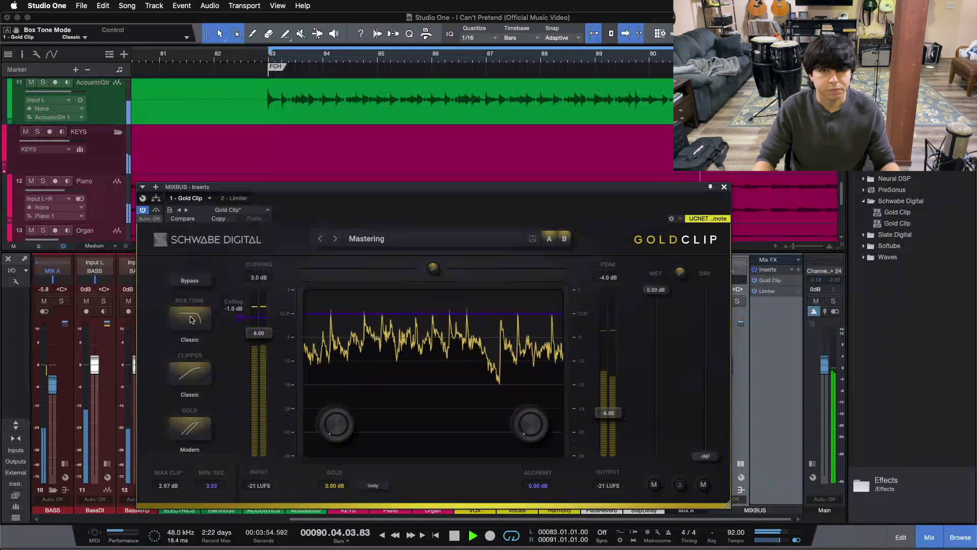
pyautogui.click(190, 319)
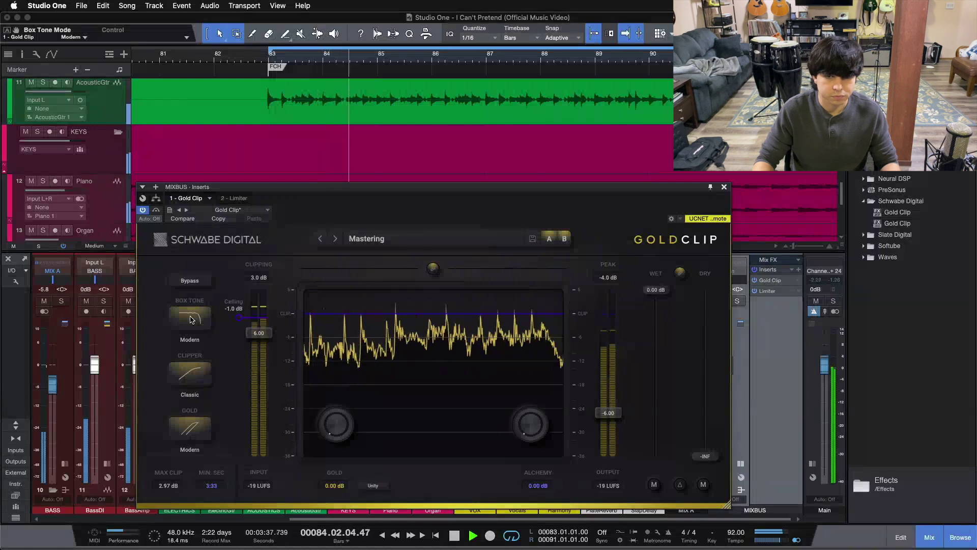
pyautogui.click(190, 319)
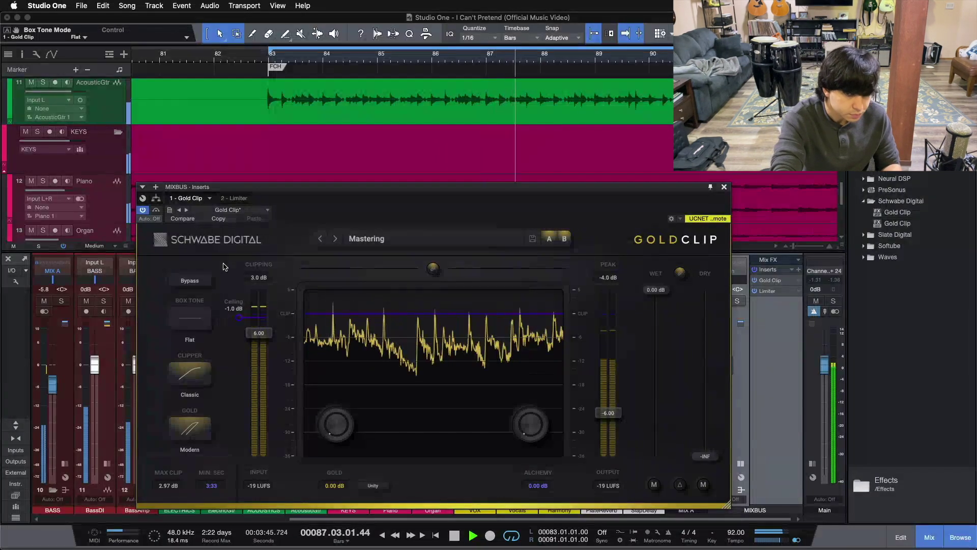
pyautogui.press('space')
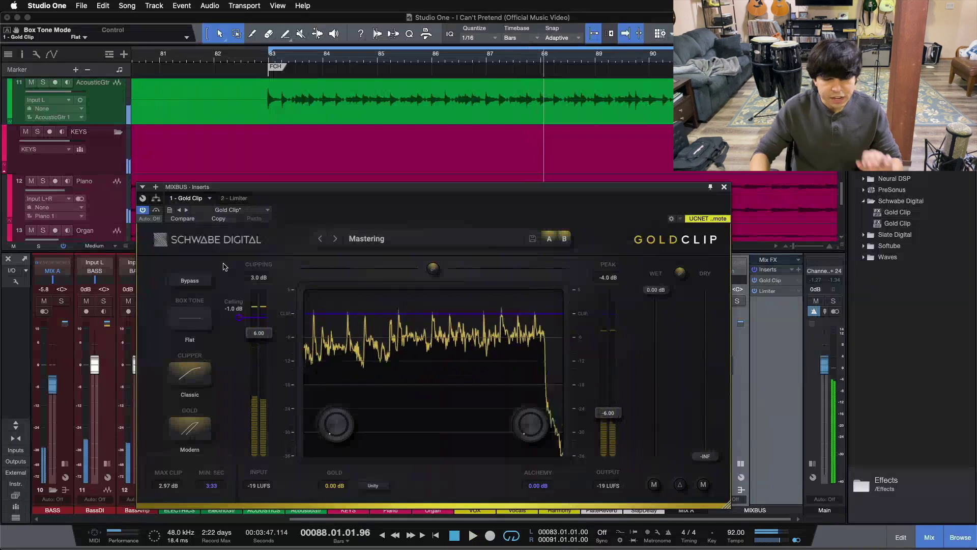
# Cycle through the Box Tone modes again while stopped and leave the mode on Classic.
pyautogui.click(205, 315)
pyautogui.click(204, 317)
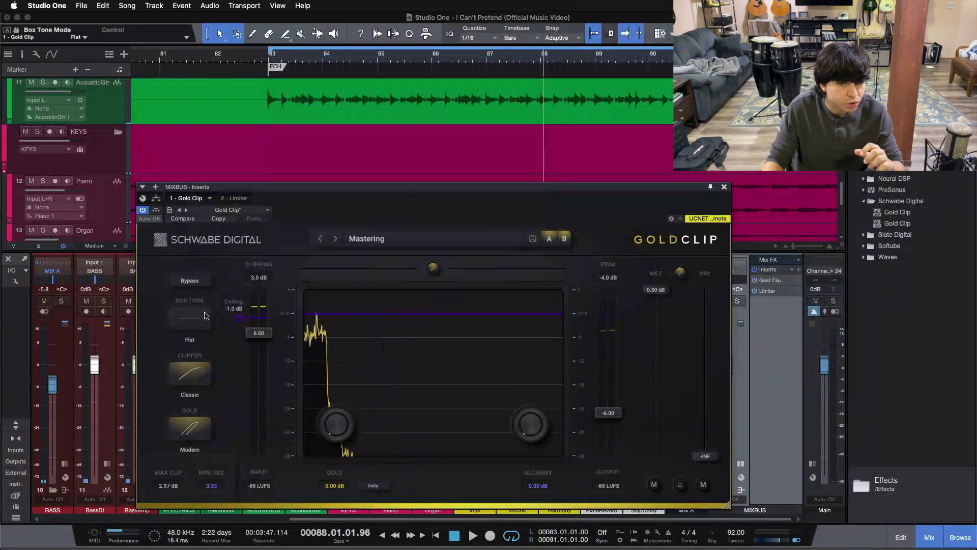
pyautogui.click(201, 319)
pyautogui.click(201, 318)
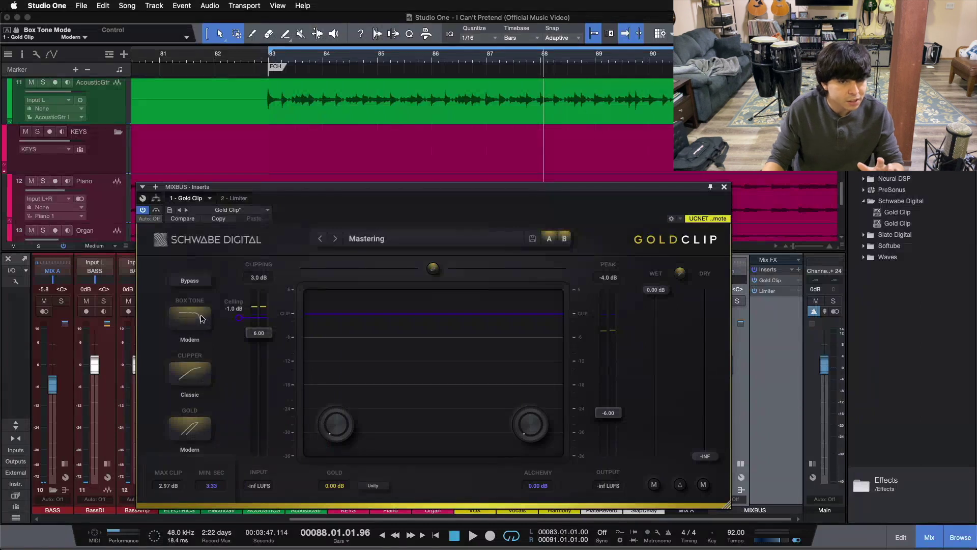
pyautogui.click(202, 319)
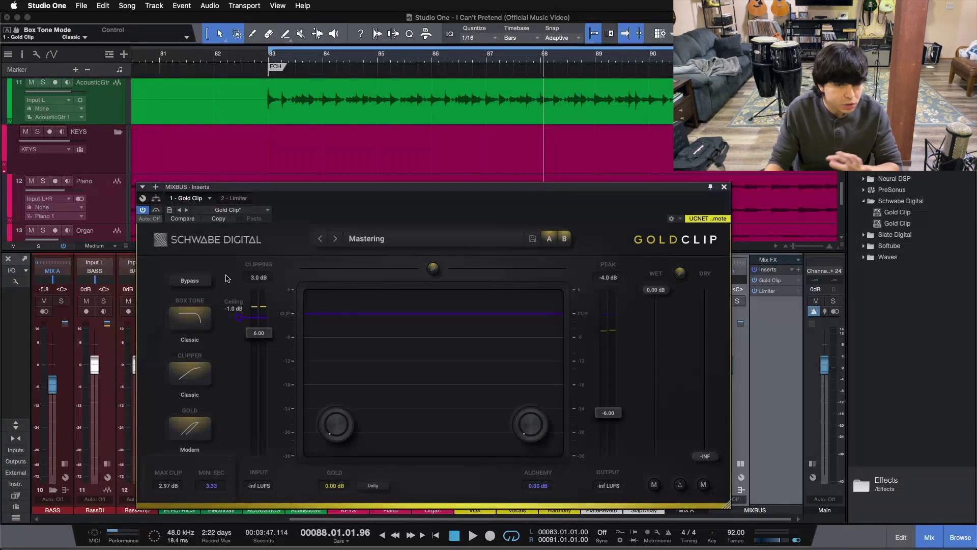
# Move the Gold Clip window aside and inspect the MIX A channel's Console Shaper and Tape effects.
pyautogui.moveTo(341, 223); pyautogui.dragTo(258, 216)
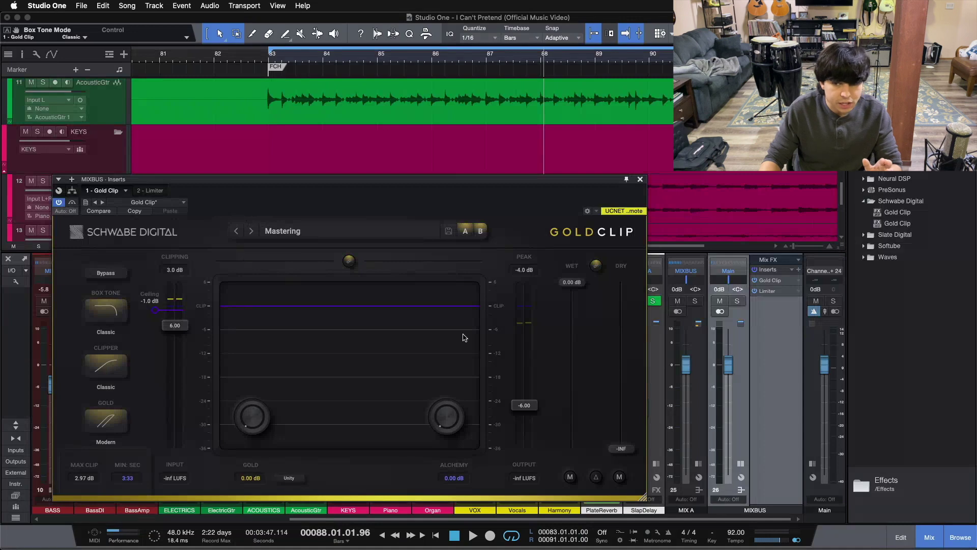
pyautogui.click(700, 465)
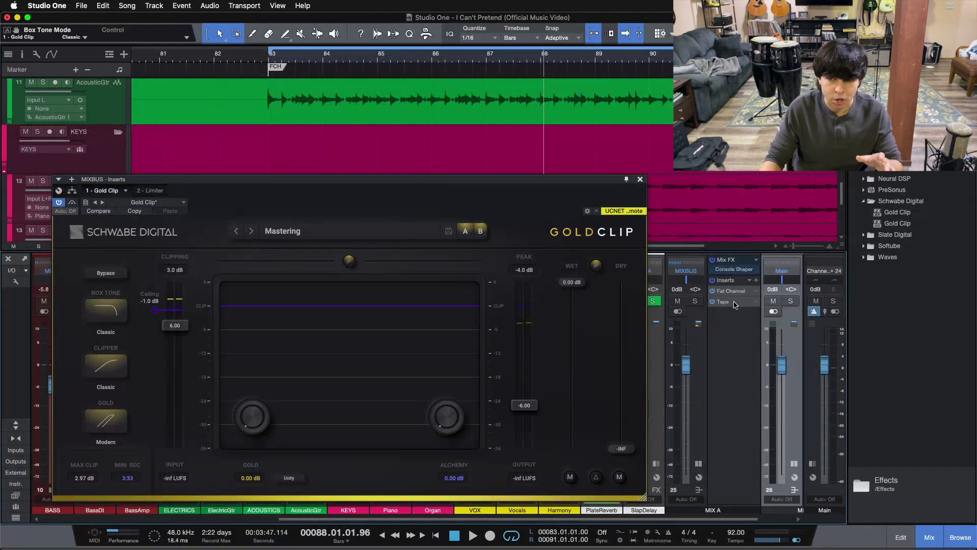
pyautogui.click(734, 270)
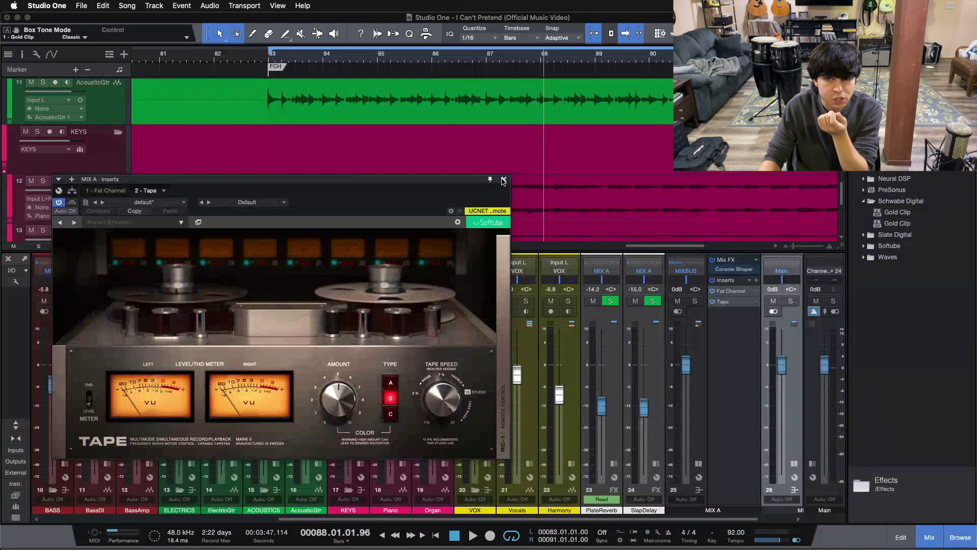
pyautogui.click(698, 465)
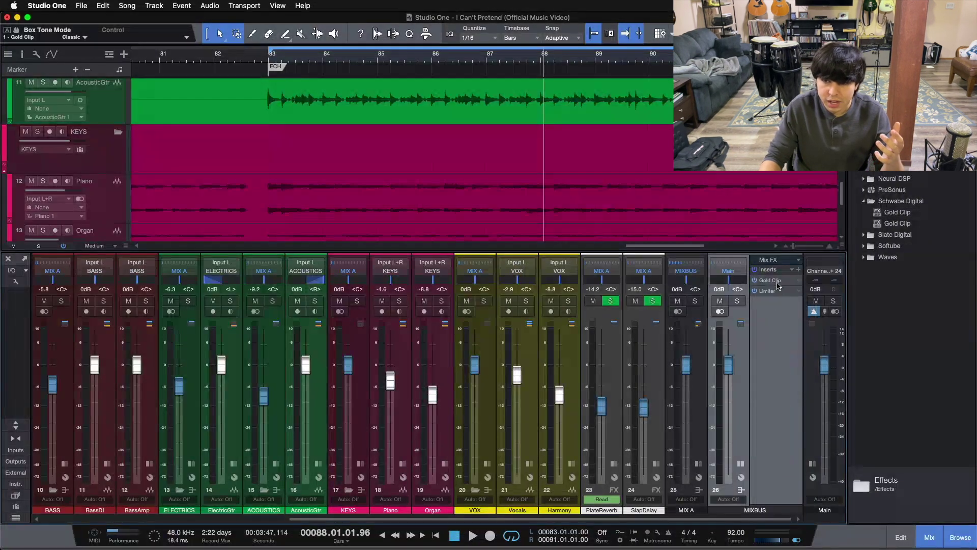
# Reopen Gold Clip on the MIXBUS channel, reposition its window and set Box Tone to Modern.
pyautogui.click(769, 280)
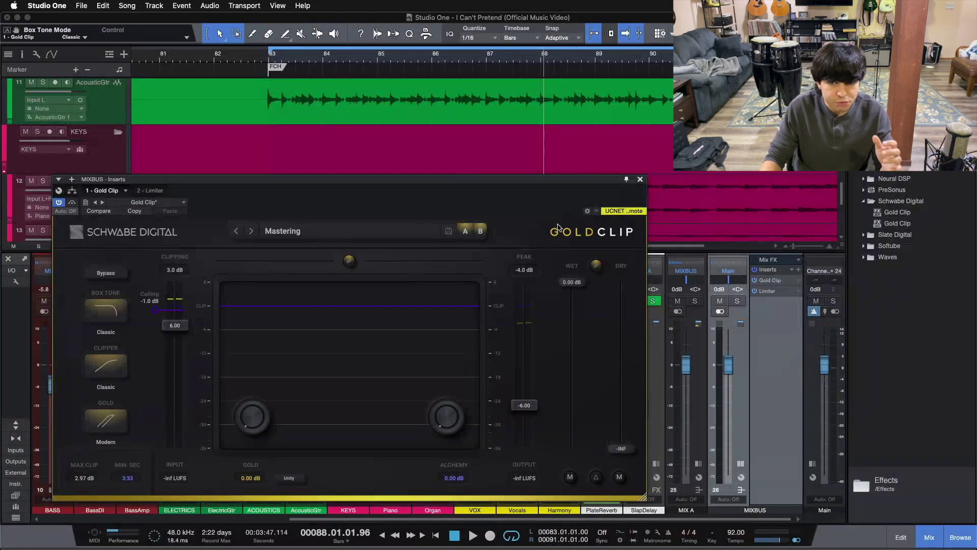
pyautogui.moveTo(530, 179); pyautogui.dragTo(571, 173)
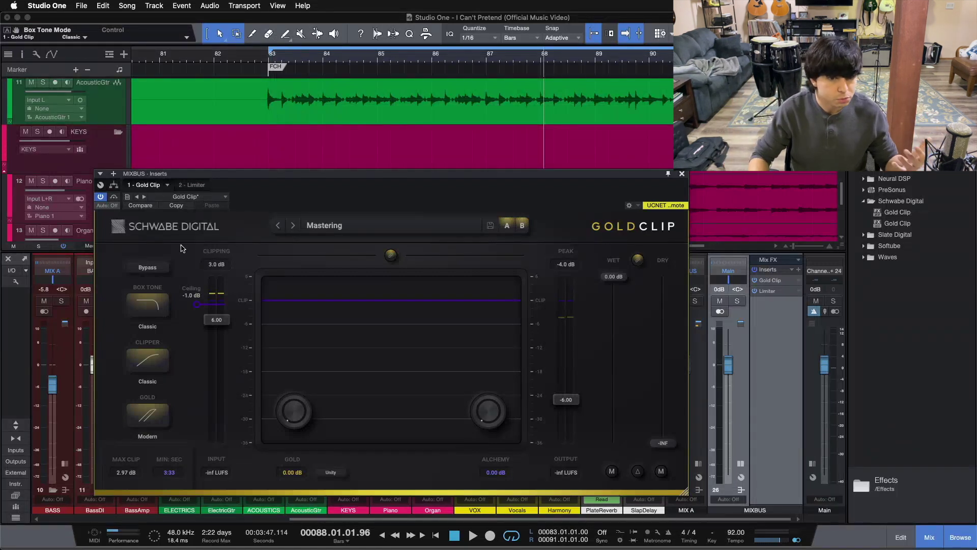
pyautogui.click(160, 314)
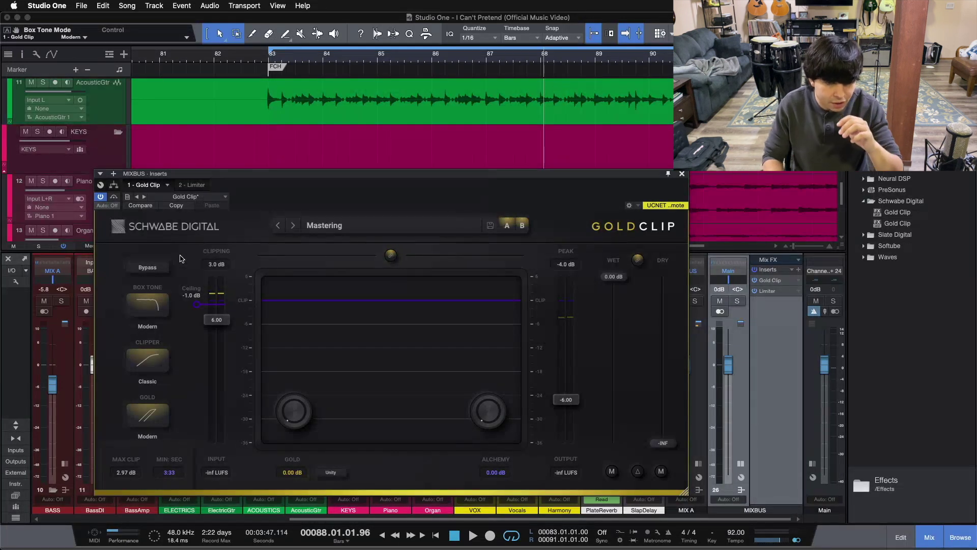
# Play the loop from bar 83, compare the Modern and Flat Box Tone modes, and leave Box Tone on Flat with playback stopped.
pyautogui.press('Return')
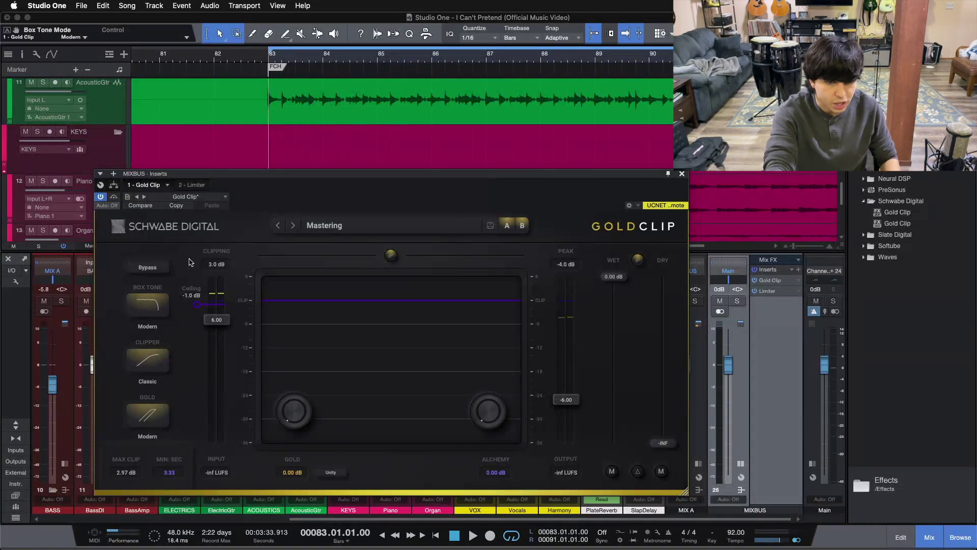
pyautogui.press('space')
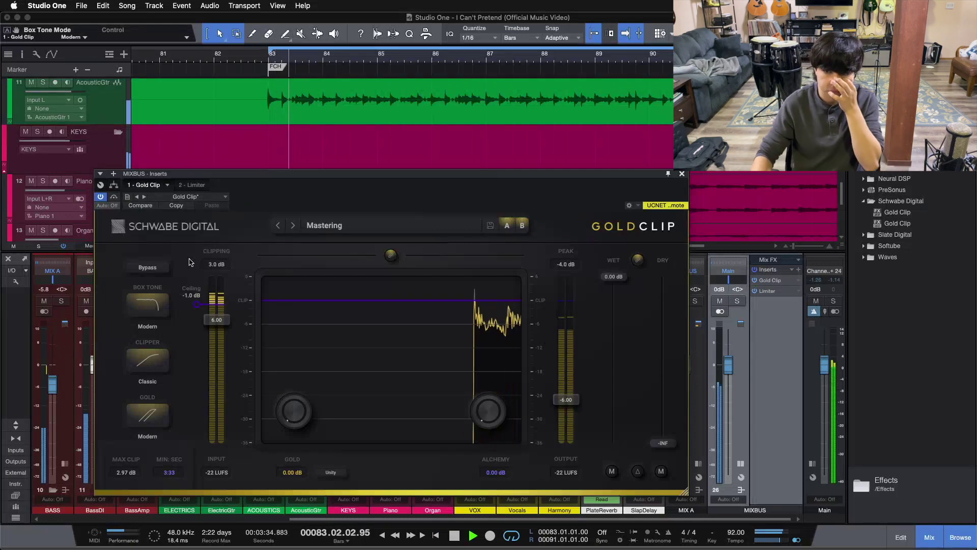
pyautogui.click(161, 306)
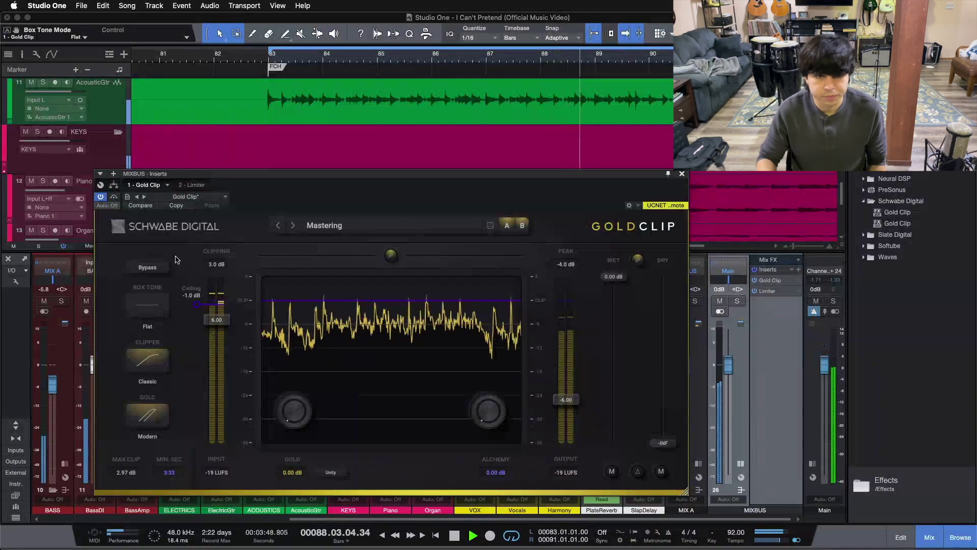
pyautogui.click(145, 313)
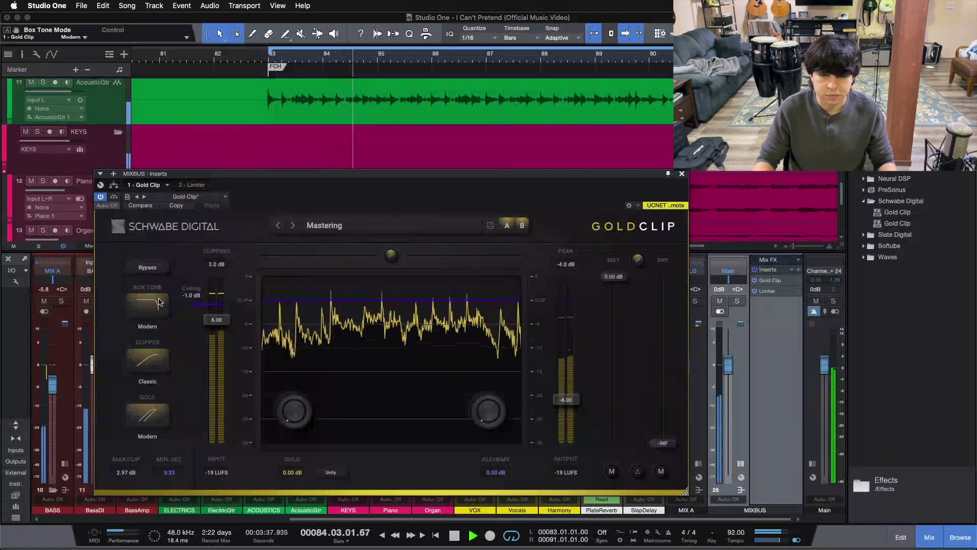
pyautogui.click(159, 301)
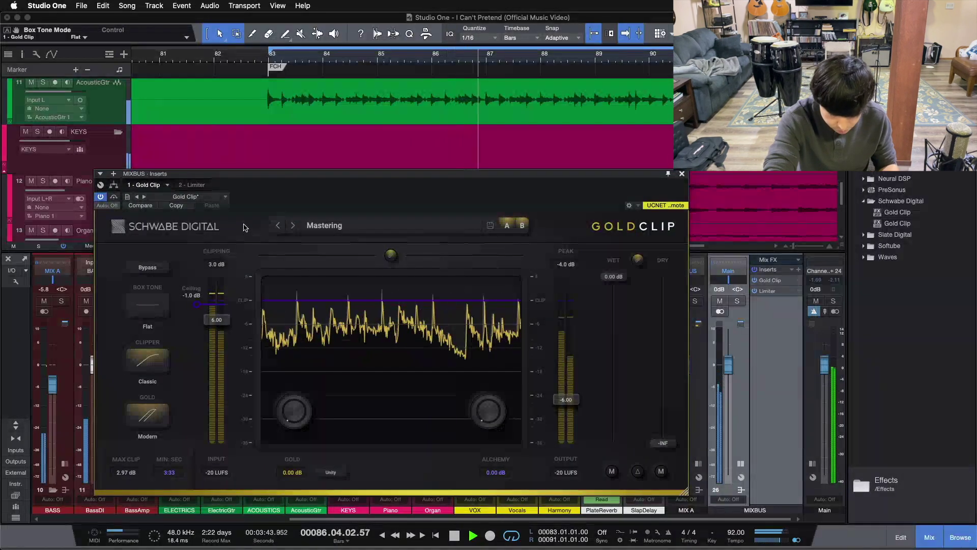
pyautogui.press('space')
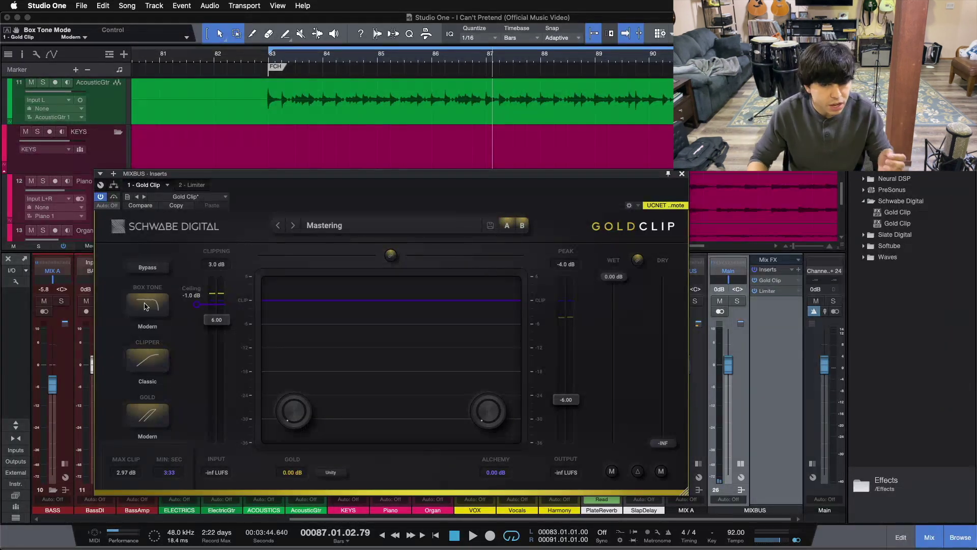
pyautogui.click(145, 306)
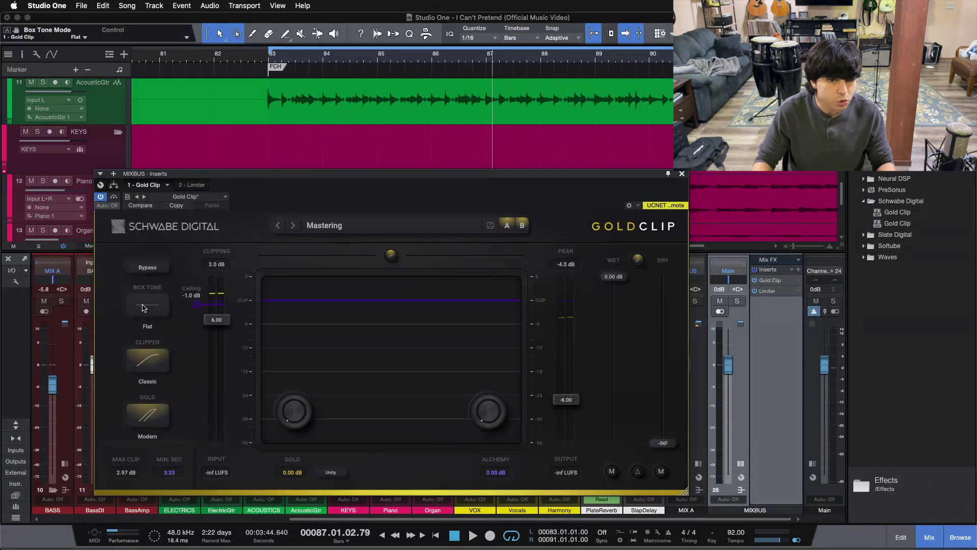
# Cycle the Clipper through Modern and Hard while playback is stopped, returning it to Classic.
pyautogui.click(156, 370)
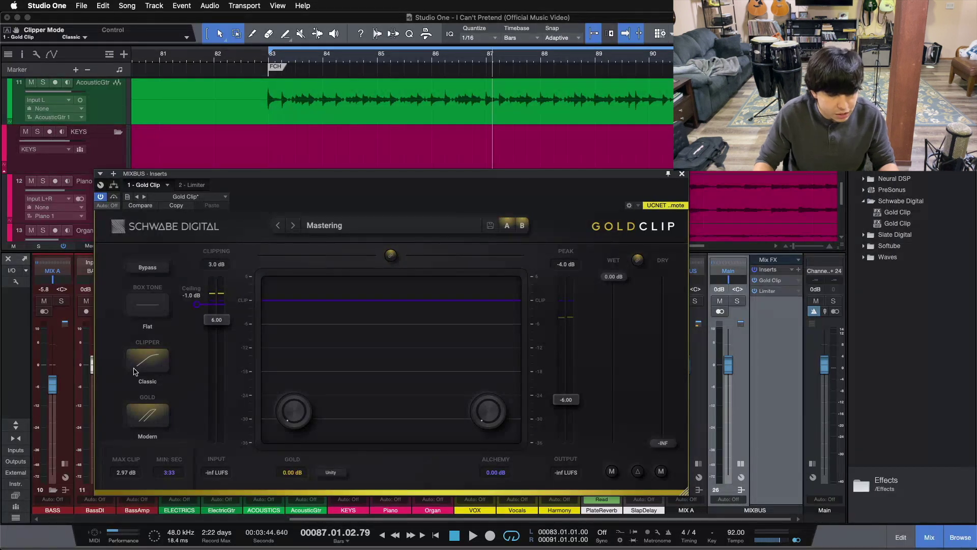
pyautogui.click(159, 365)
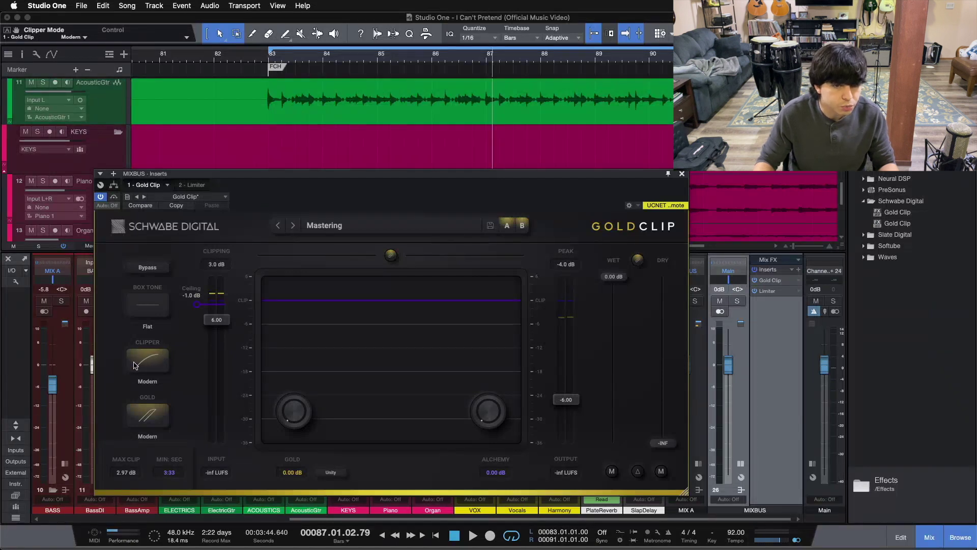
pyautogui.click(155, 363)
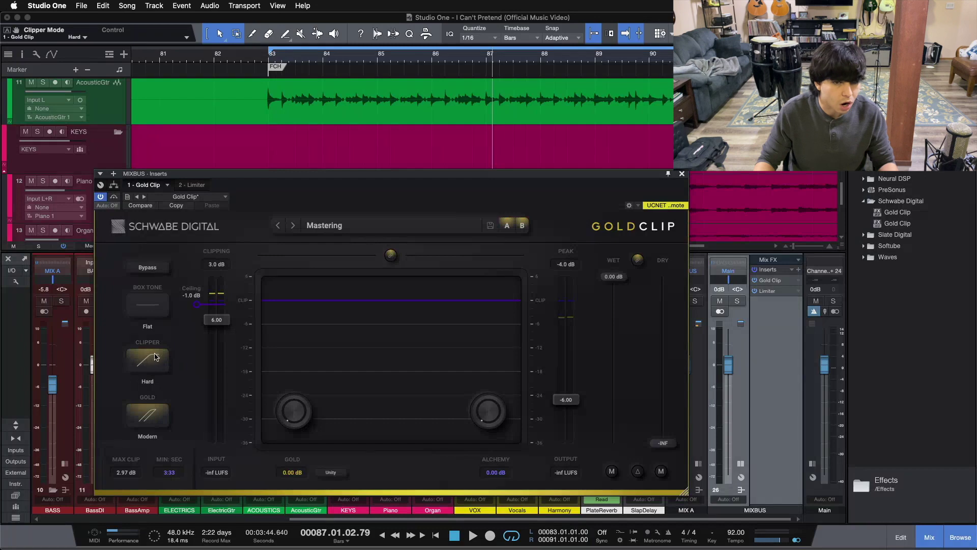
pyautogui.click(156, 363)
# Play the loop from bar 83 and compare the Classic, Modern and Hard Clipper modes, stopping on Modern.
pyautogui.press('KP_1')
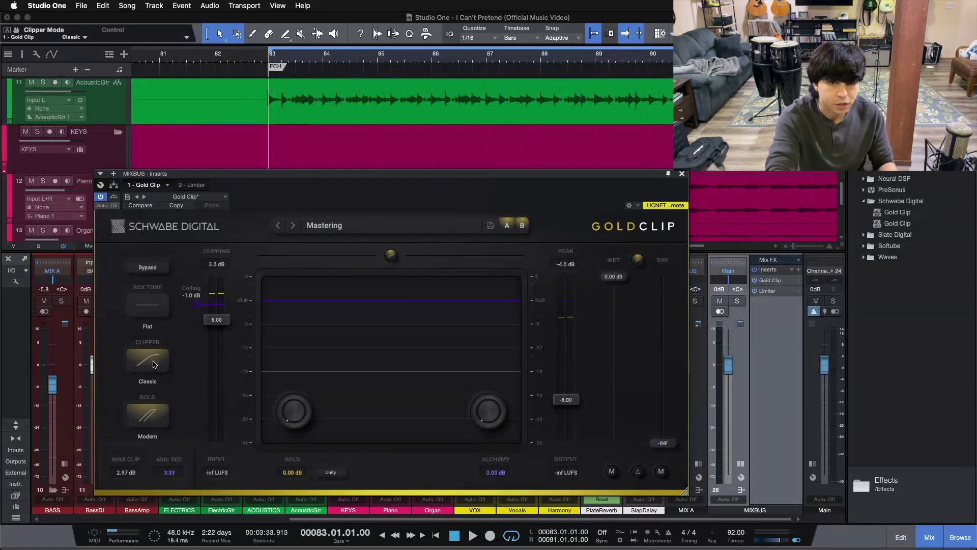
pyautogui.press('space')
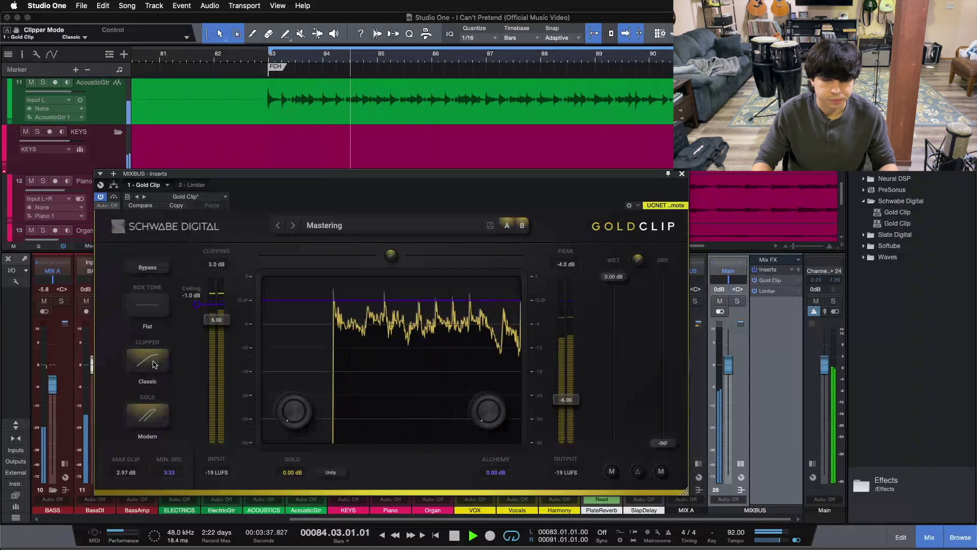
pyautogui.click(154, 364)
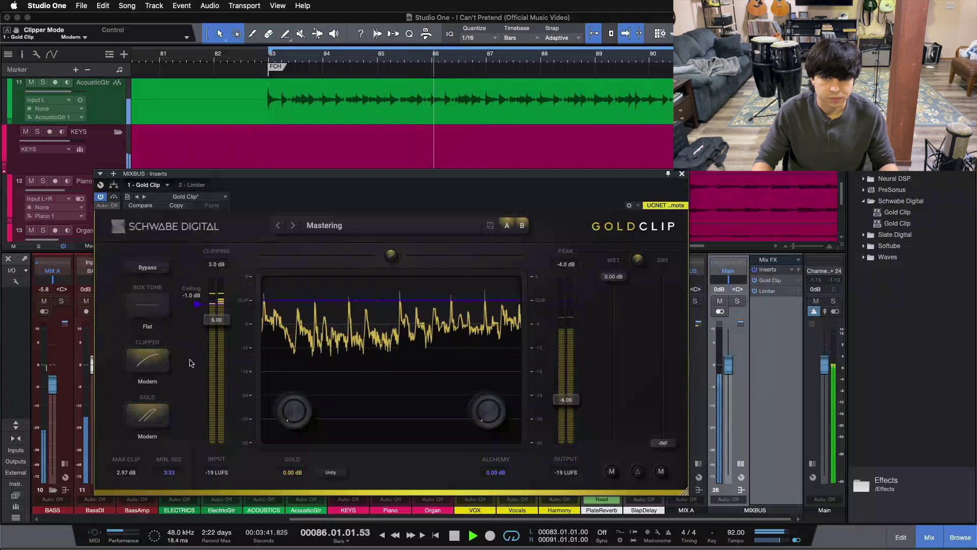
pyautogui.click(159, 359)
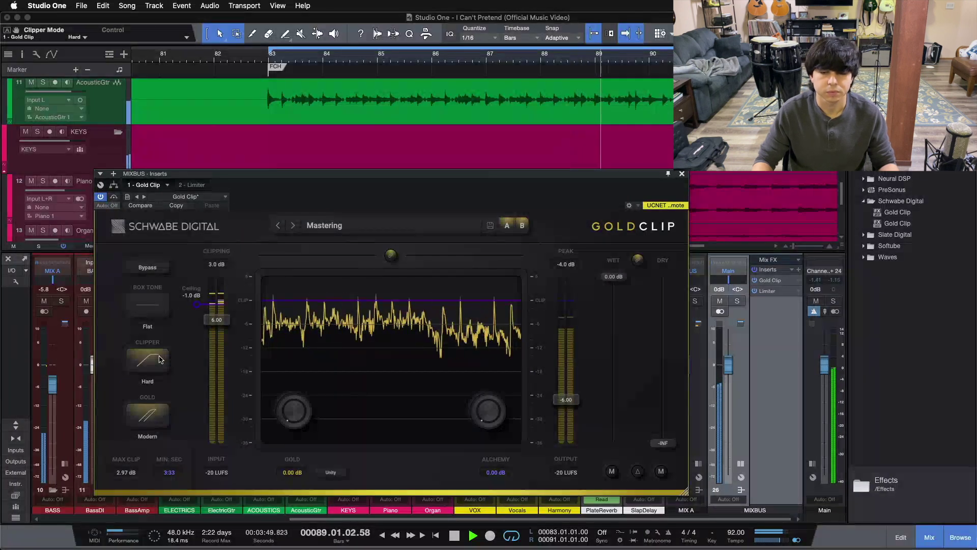
pyautogui.click(159, 359)
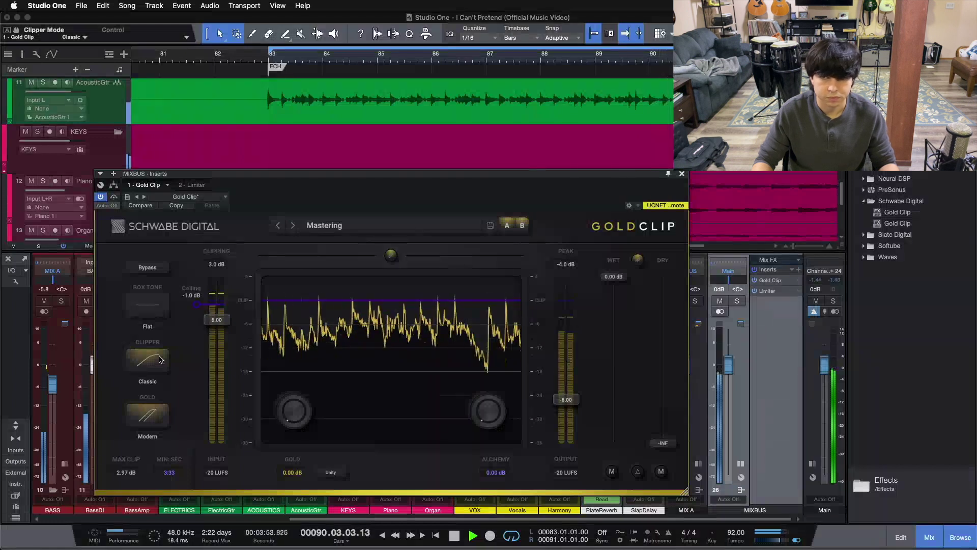
pyautogui.click(159, 361)
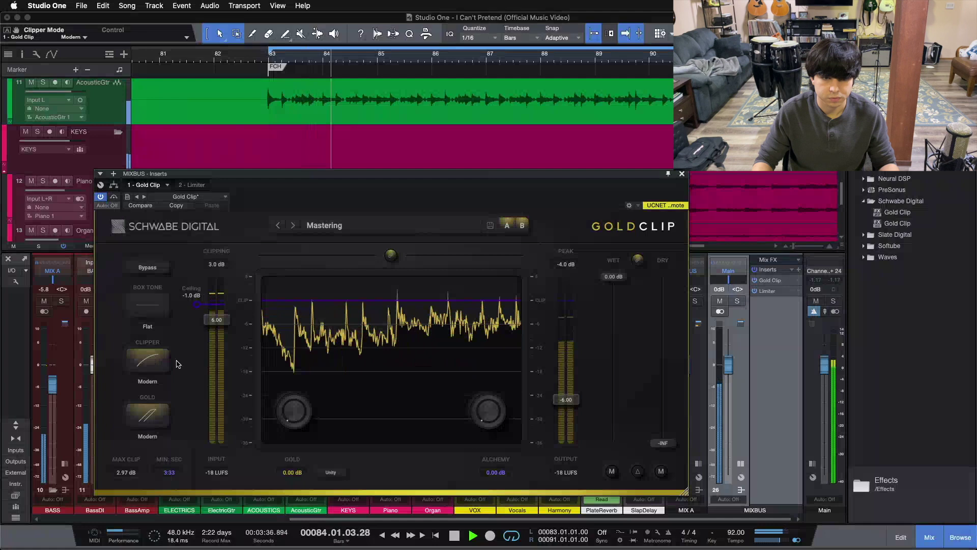
pyautogui.click(151, 363)
pyautogui.click(151, 363)
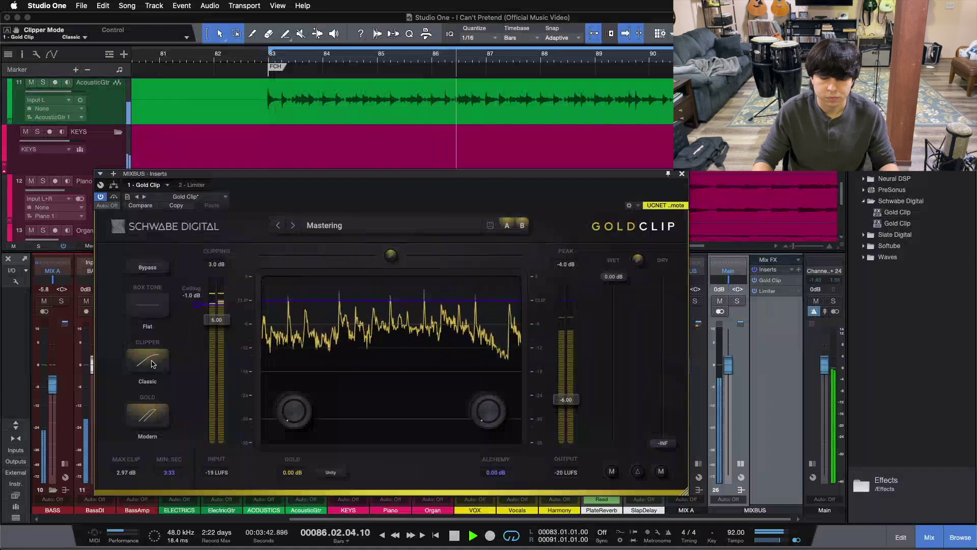
pyautogui.click(151, 363)
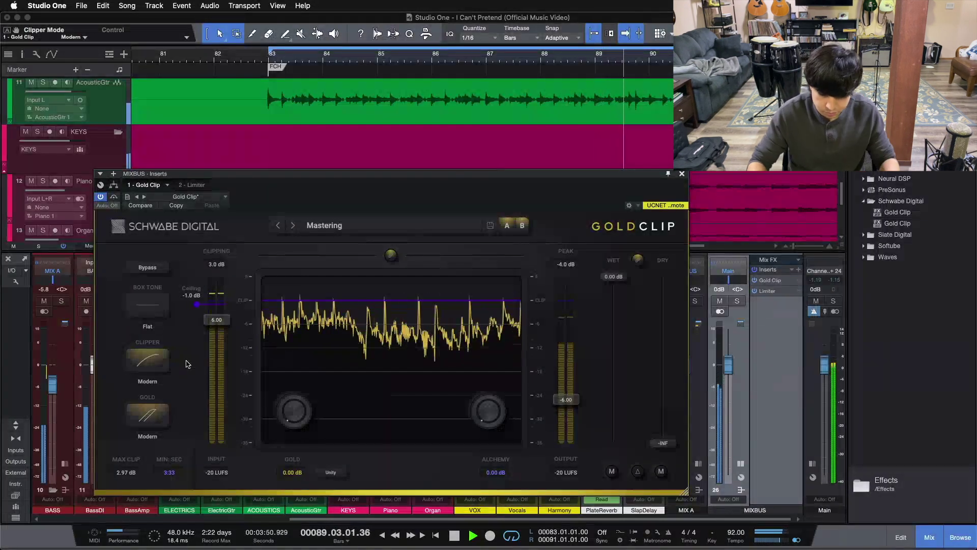
pyautogui.press('space')
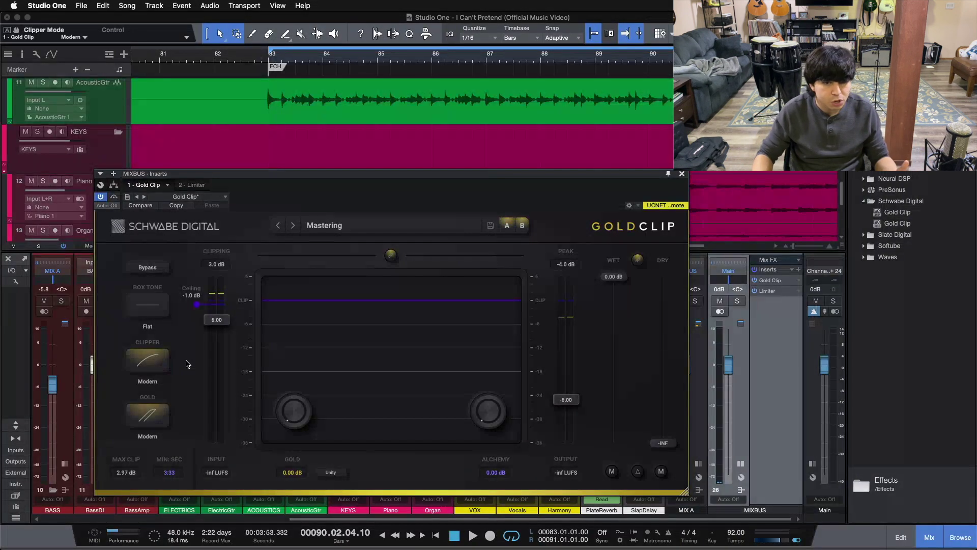
# Step through the Clipper modes again while stopped and set the Clipper to Hard.
pyautogui.click(164, 365)
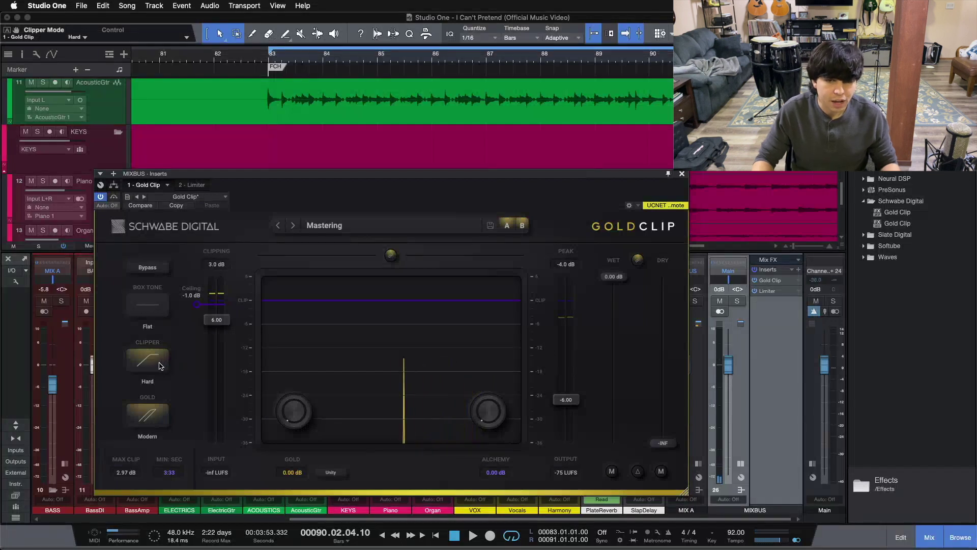
pyautogui.click(160, 367)
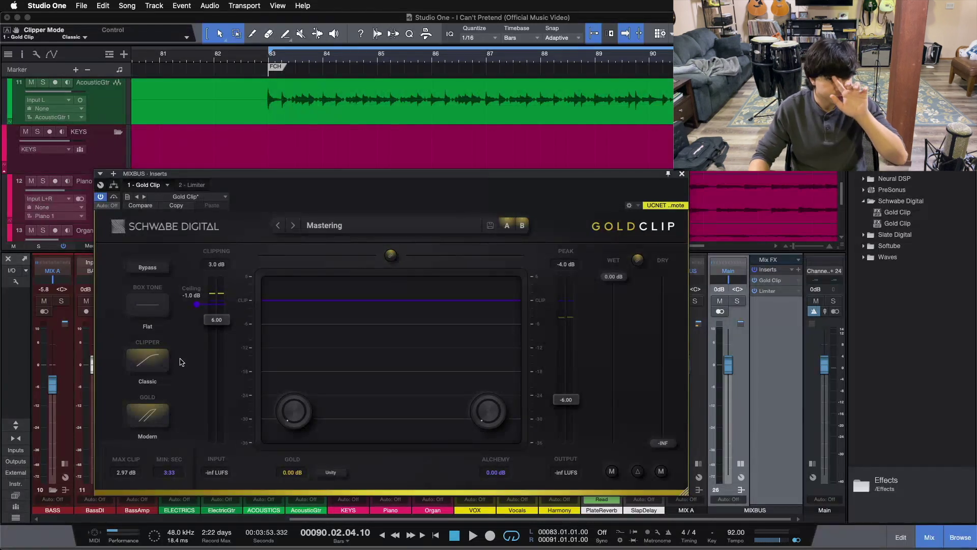
pyautogui.click(167, 362)
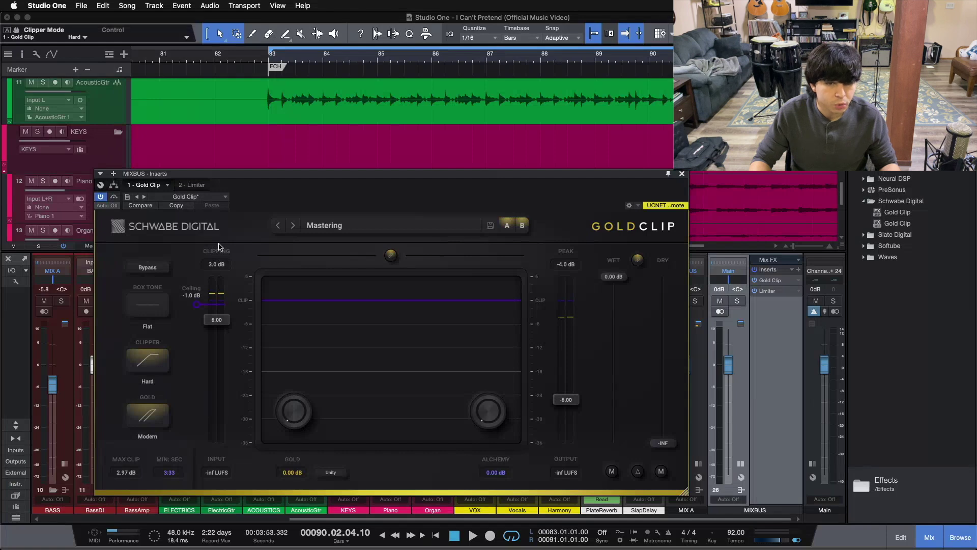
# Play the loop from bar 83 while raising Gold Clip's input gain to 12 dB and lowering the ceiling to -8.0 dB.
pyautogui.press('space')
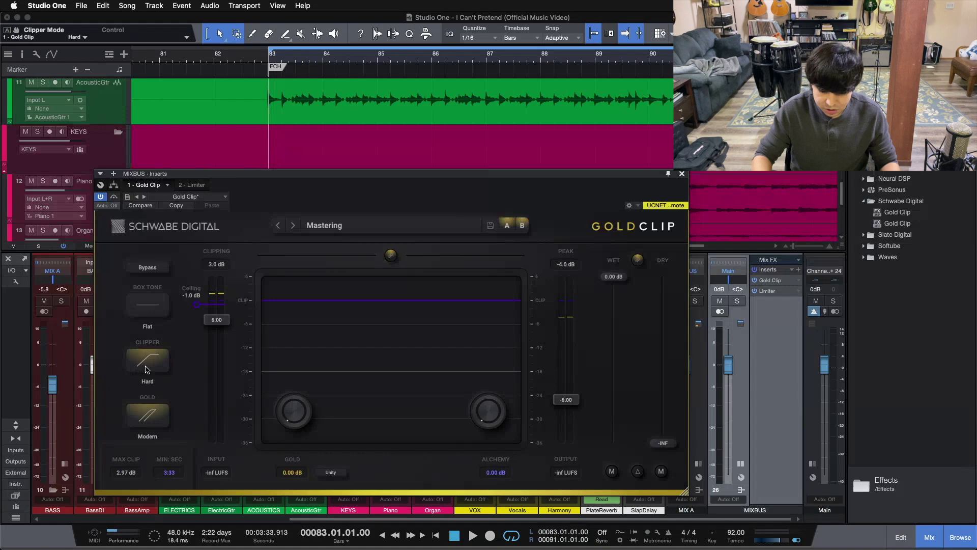
pyautogui.press('space')
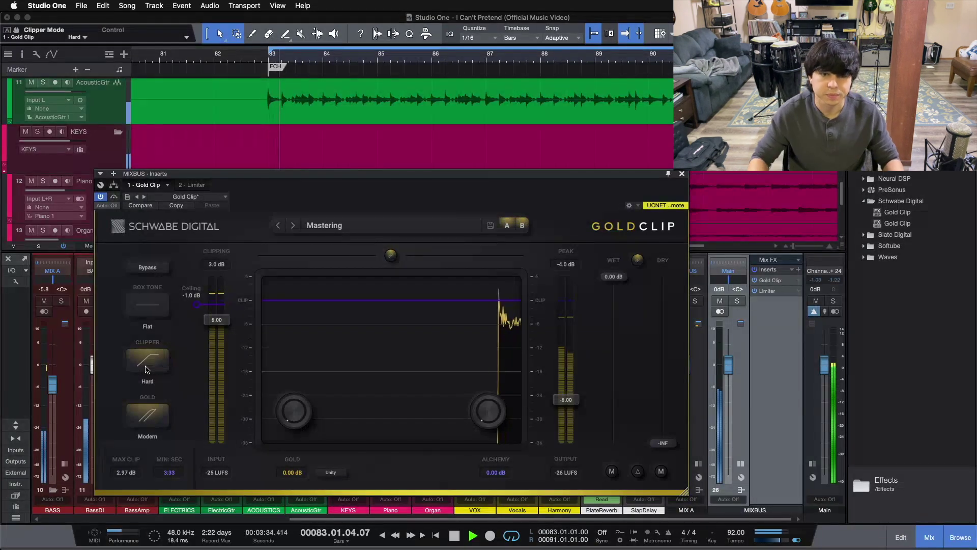
pyautogui.moveTo(223, 324); pyautogui.dragTo(226, 275)
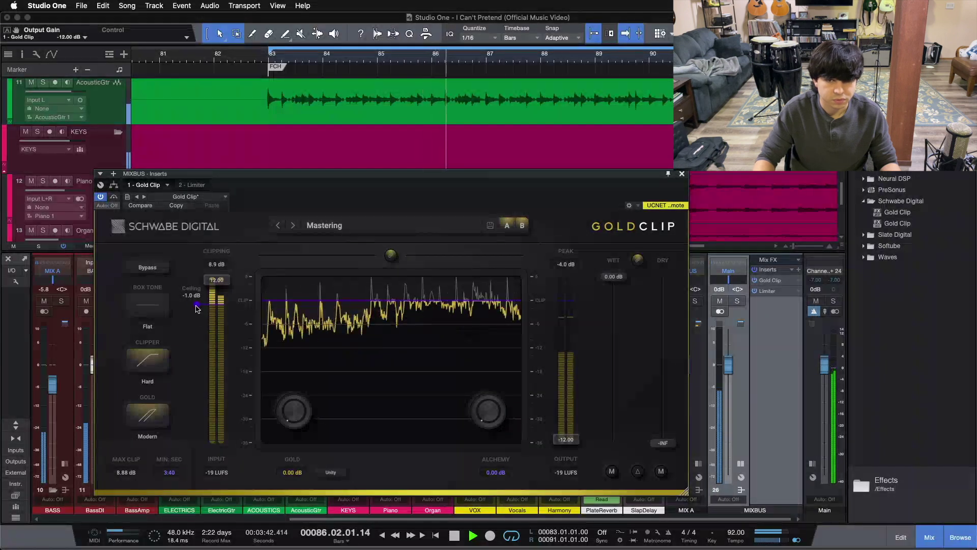
pyautogui.moveTo(198, 309); pyautogui.dragTo(201, 336)
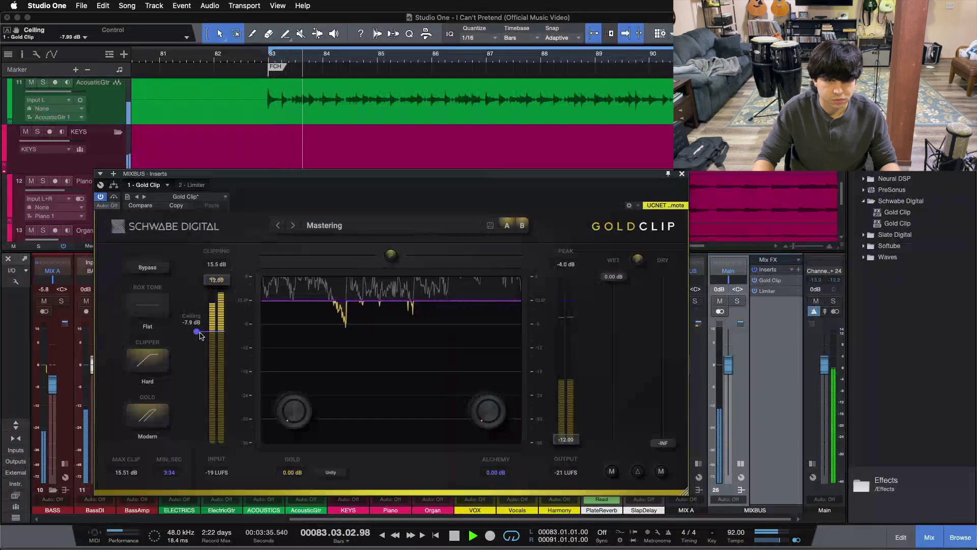
pyautogui.moveTo(201, 335); pyautogui.dragTo(201, 336)
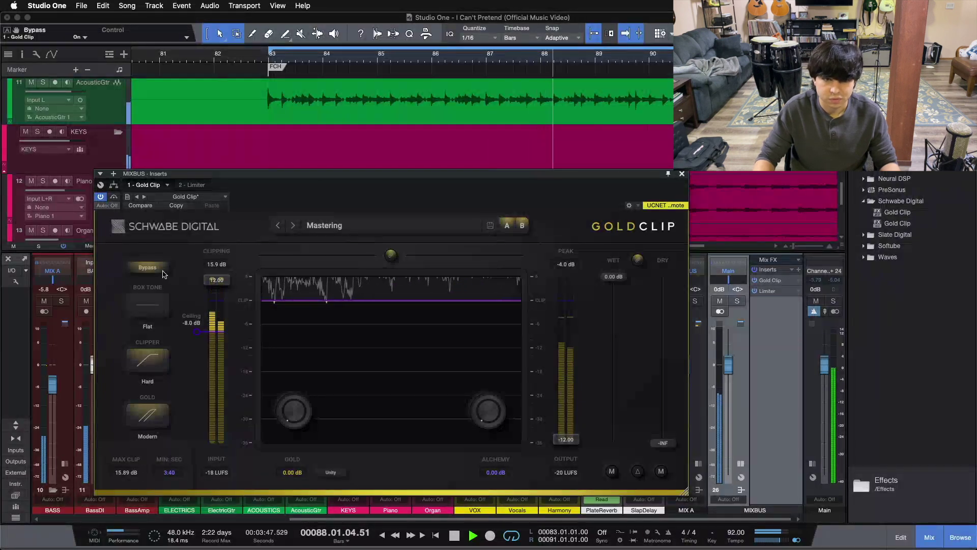
# Audition the fully dry signal, toggle Delta Phase on and off, and restore the mix to fully wet before stopping.
pyautogui.moveTo(613, 279); pyautogui.dragTo(614, 469)
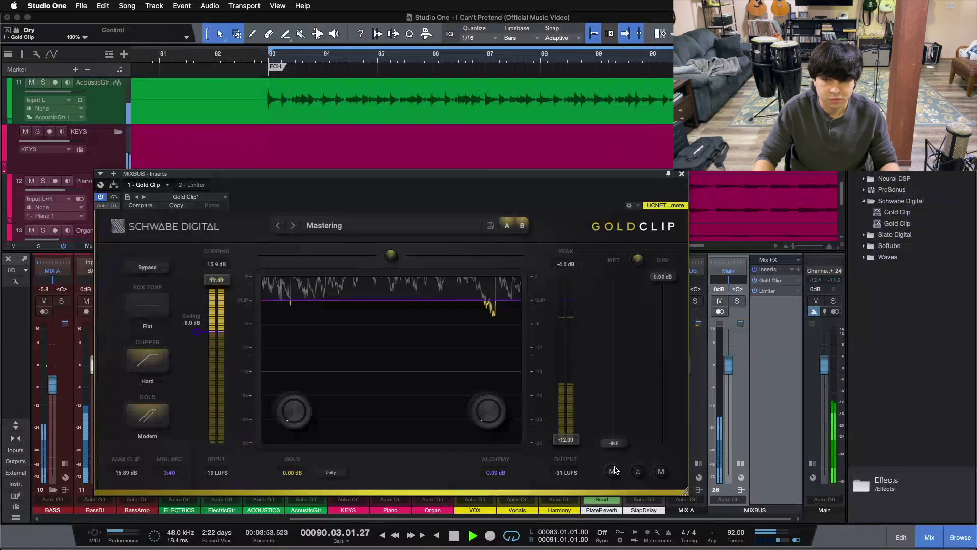
pyautogui.click(639, 472)
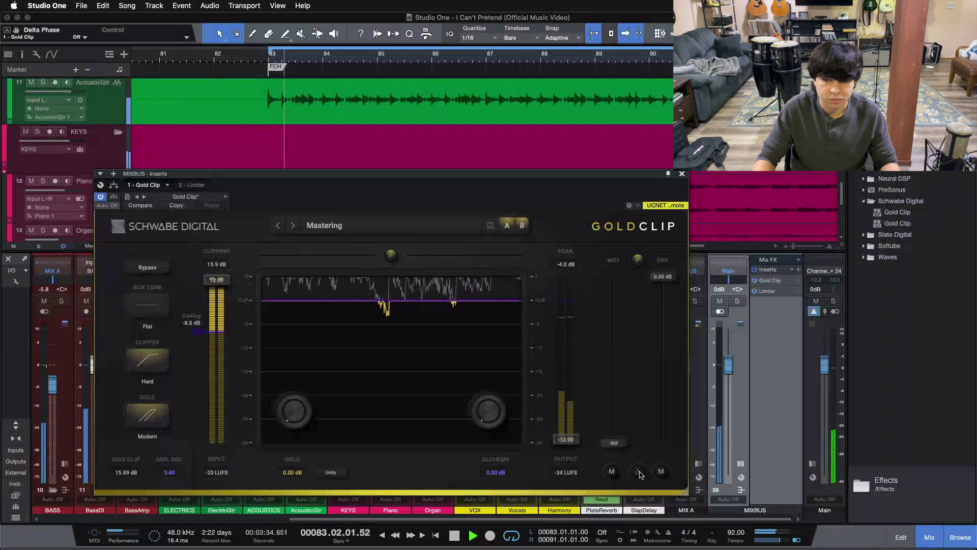
pyautogui.click(639, 472)
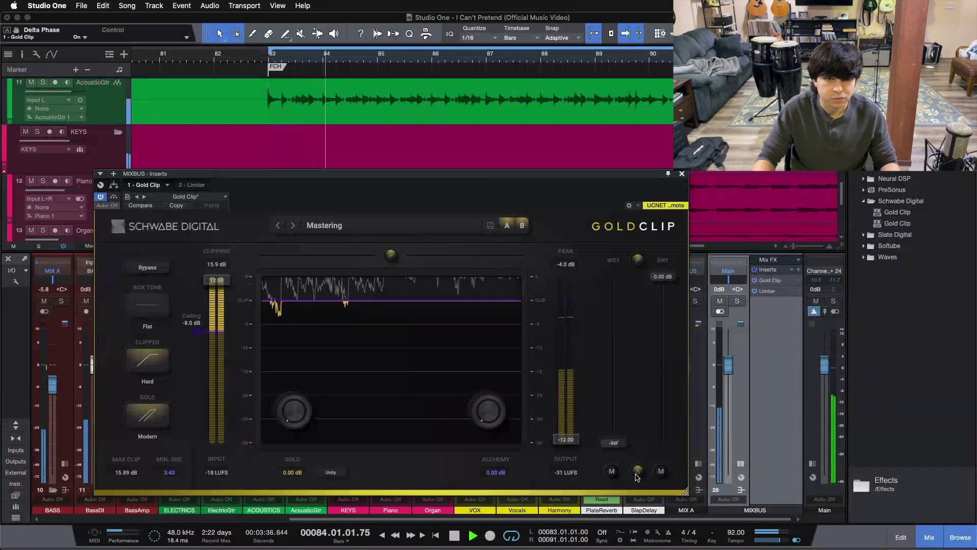
pyautogui.moveTo(614, 443); pyautogui.dragTo(642, 234)
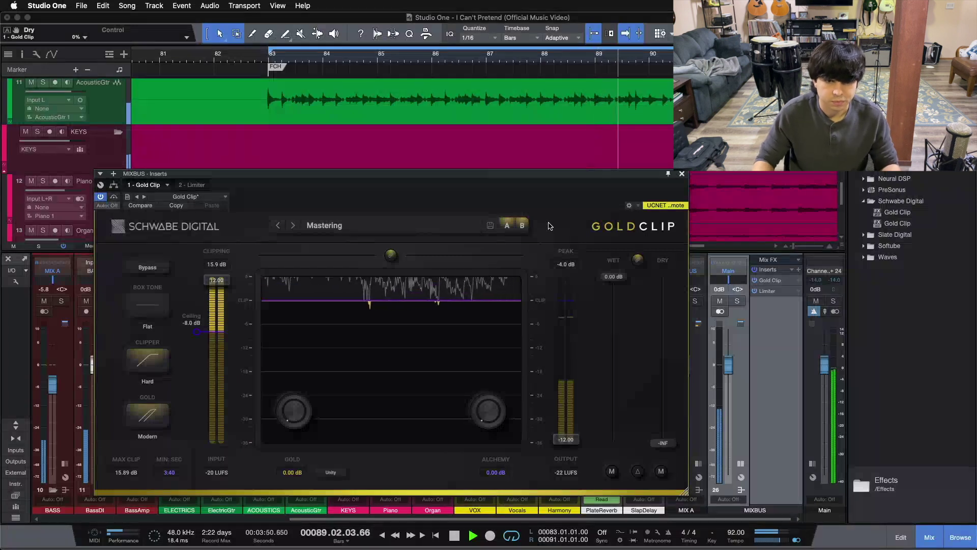
pyautogui.press('space')
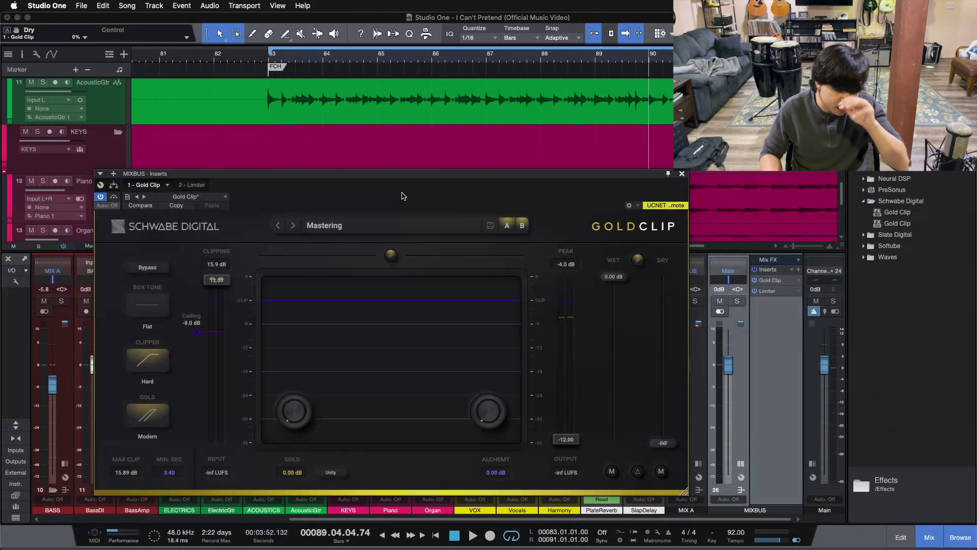
# Replay the loop from bar 83 to listen to the heavy Hard clipping, and stop playback.
pyautogui.press('Home')
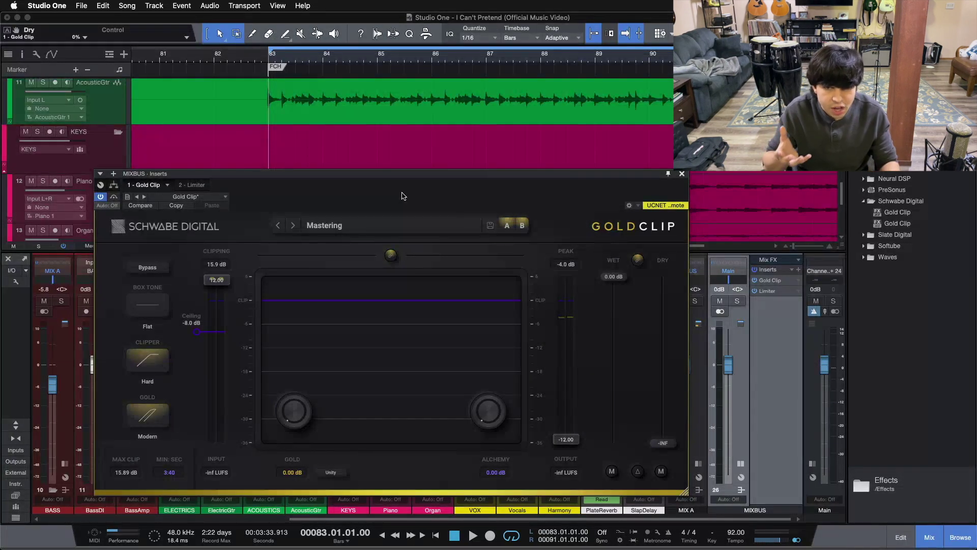
pyautogui.press('space')
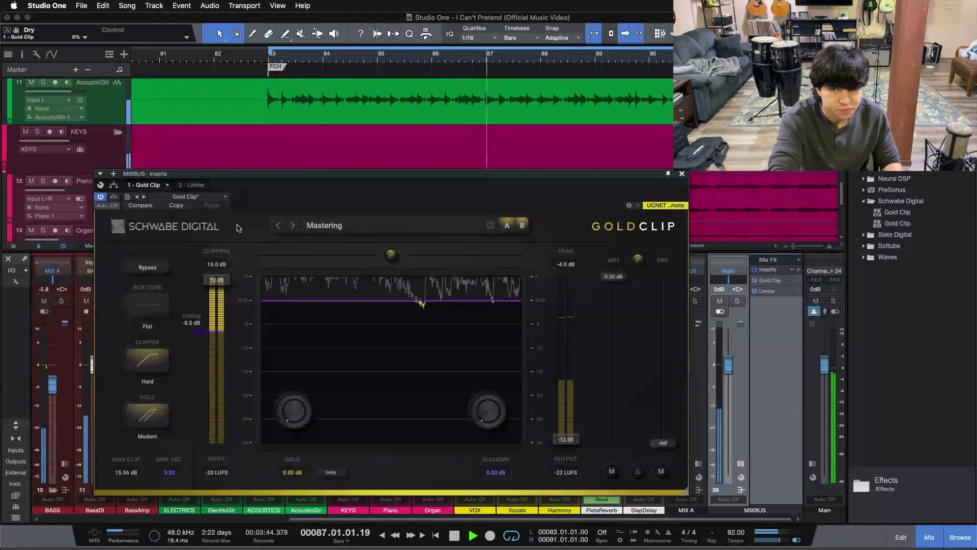
pyautogui.press('space')
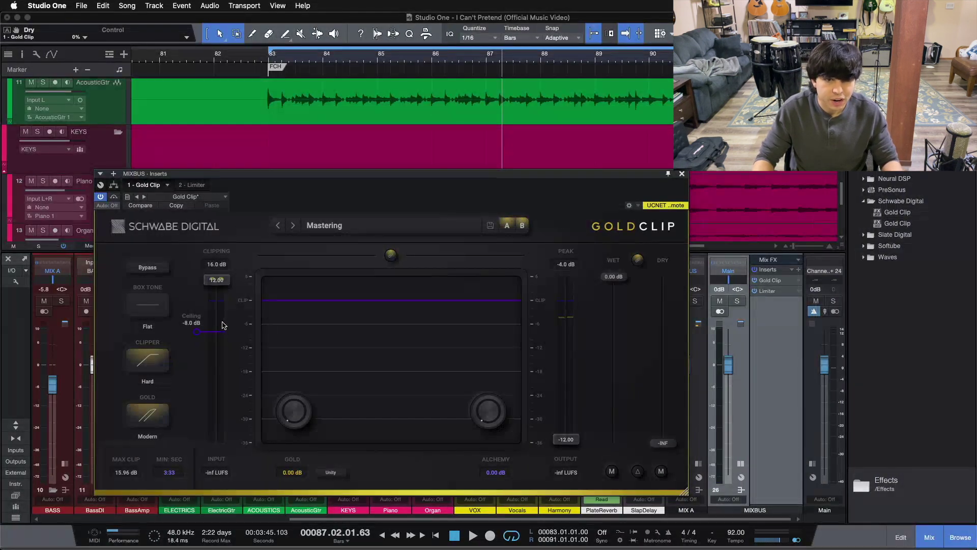
# Raise Gold Clip's ceiling to -1.0 dB and set its input gain to 6.00 dB.
pyautogui.moveTo(197, 334); pyautogui.dragTo(194, 306)
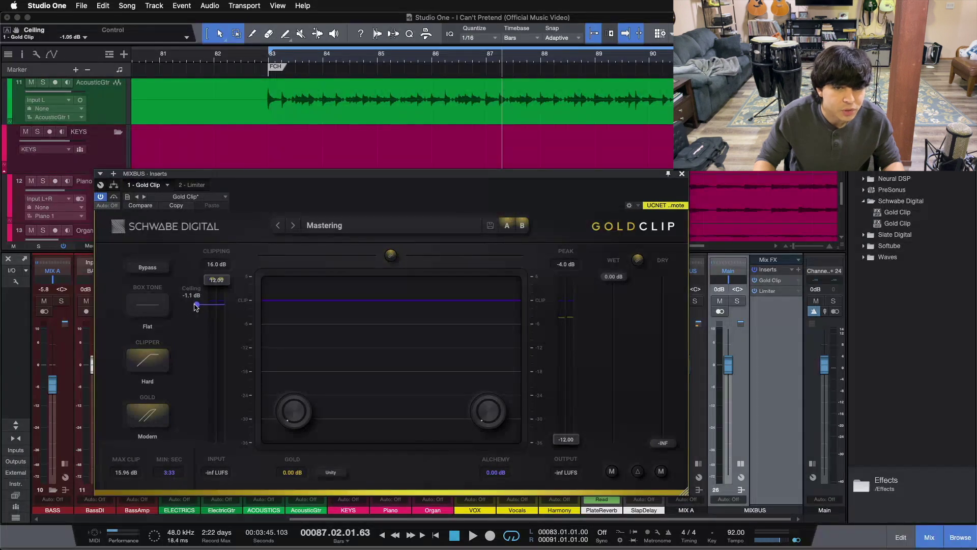
pyautogui.moveTo(215, 286); pyautogui.dragTo(217, 322)
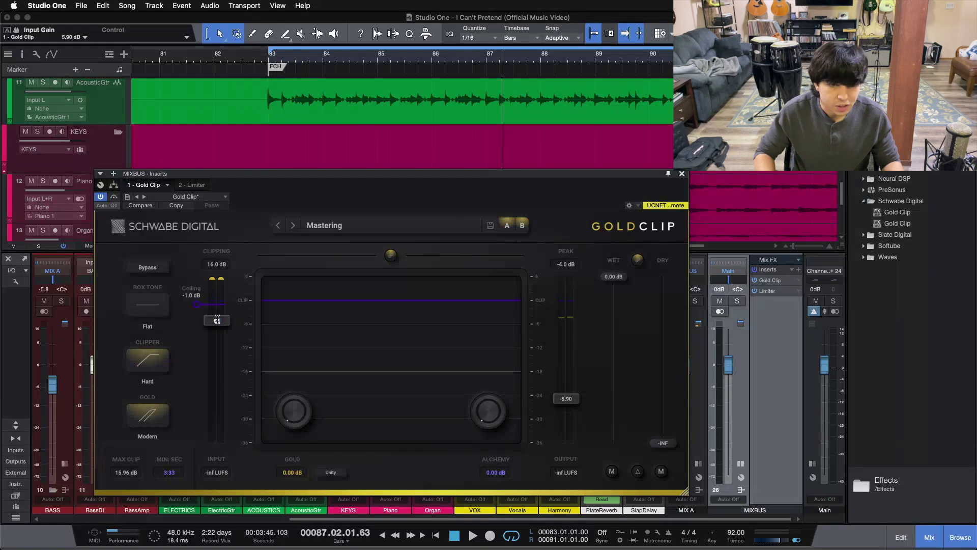
pyautogui.doubleClick(217, 319)
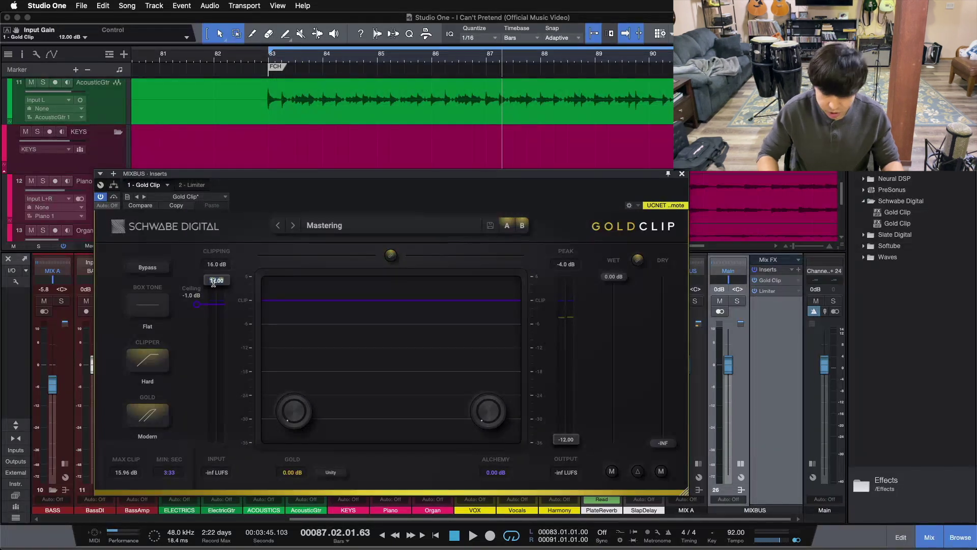
pyautogui.doubleClick(213, 283)
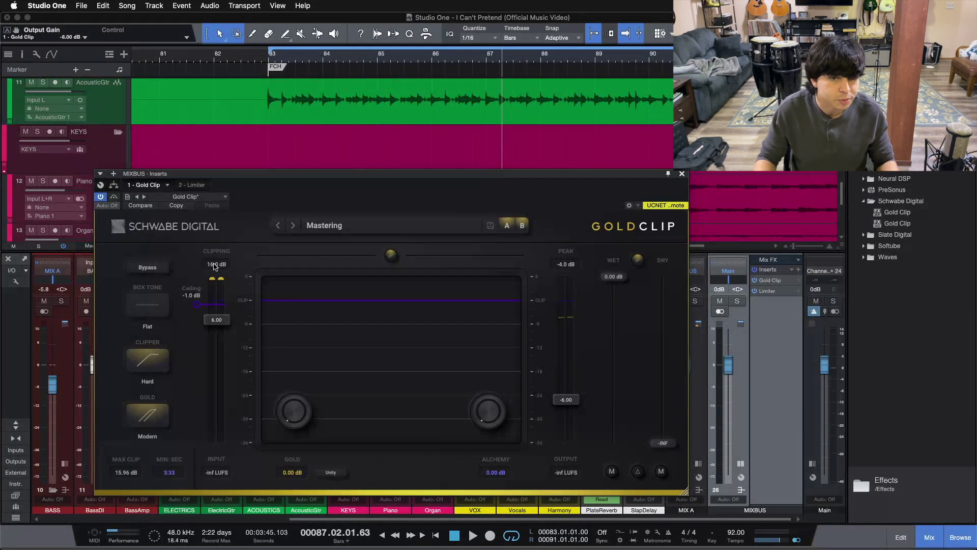
# Set the Clipper to Modern, and alternate the Gold mode between Modern and Classic during playback from bar 83, ending on Classic.
pyautogui.click(164, 369)
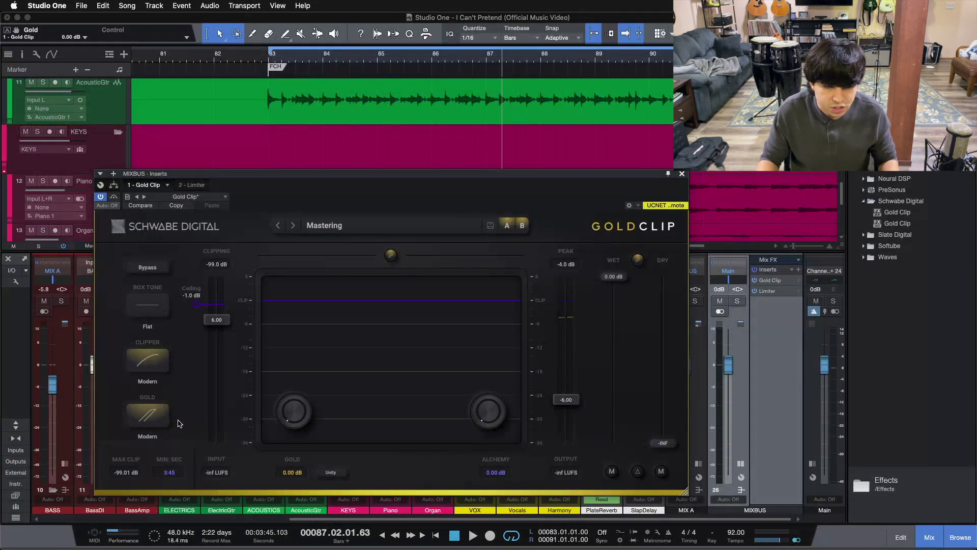
pyautogui.press('space')
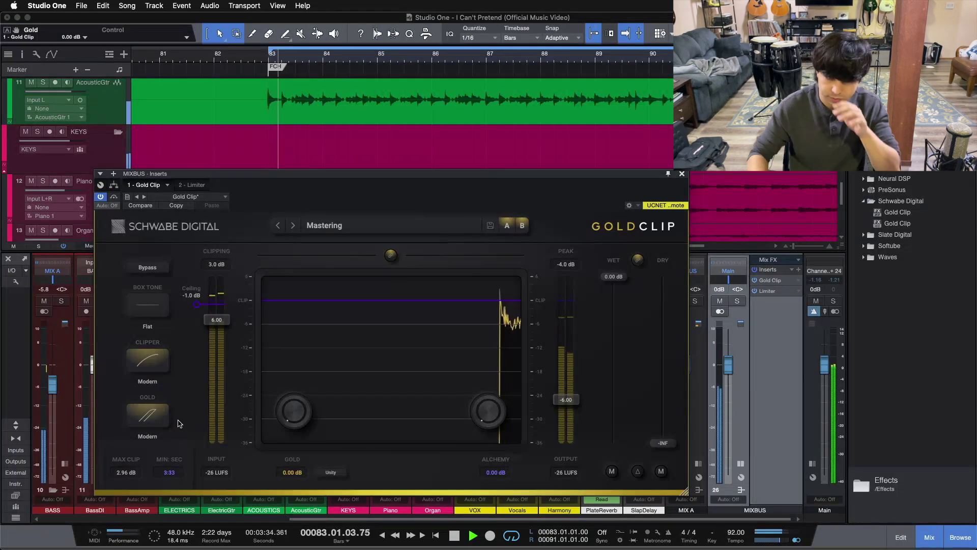
pyautogui.click(152, 417)
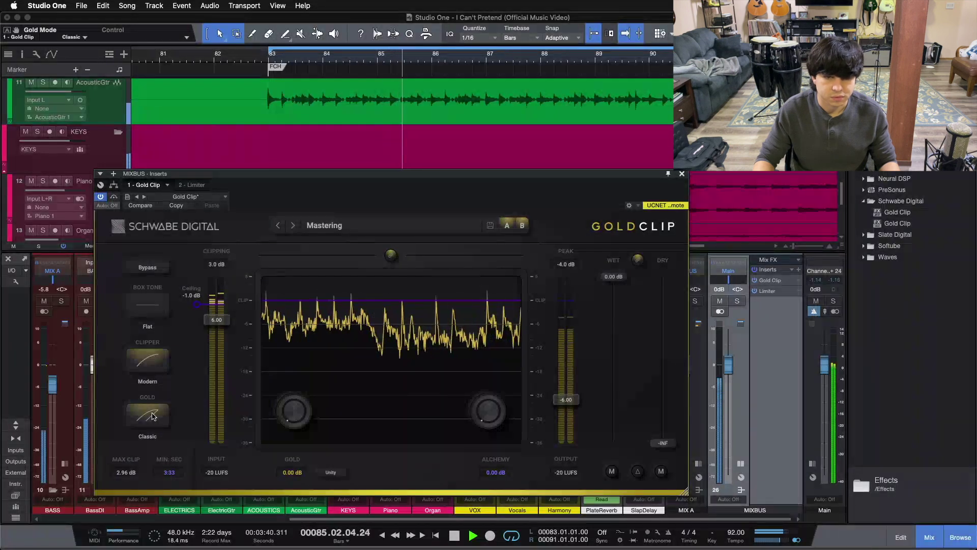
pyautogui.click(152, 416)
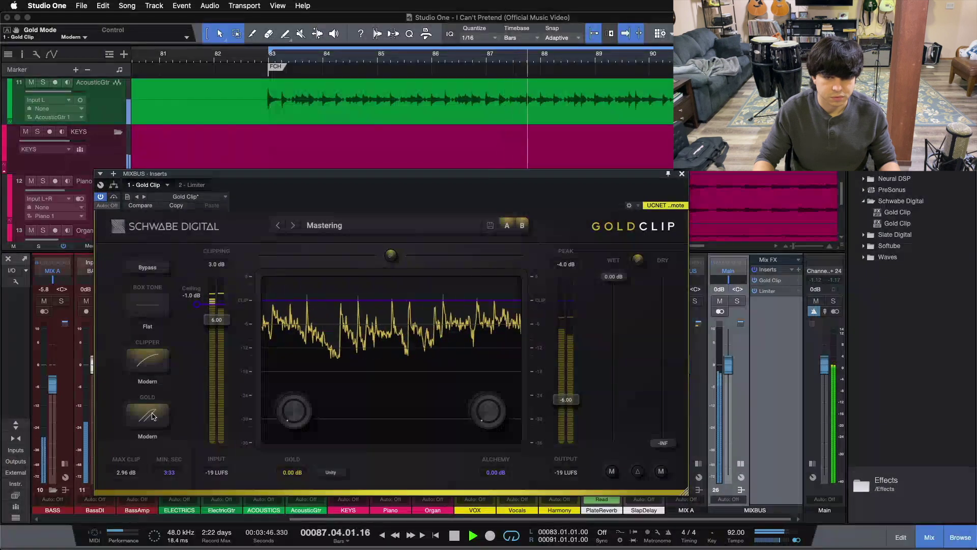
pyautogui.click(152, 417)
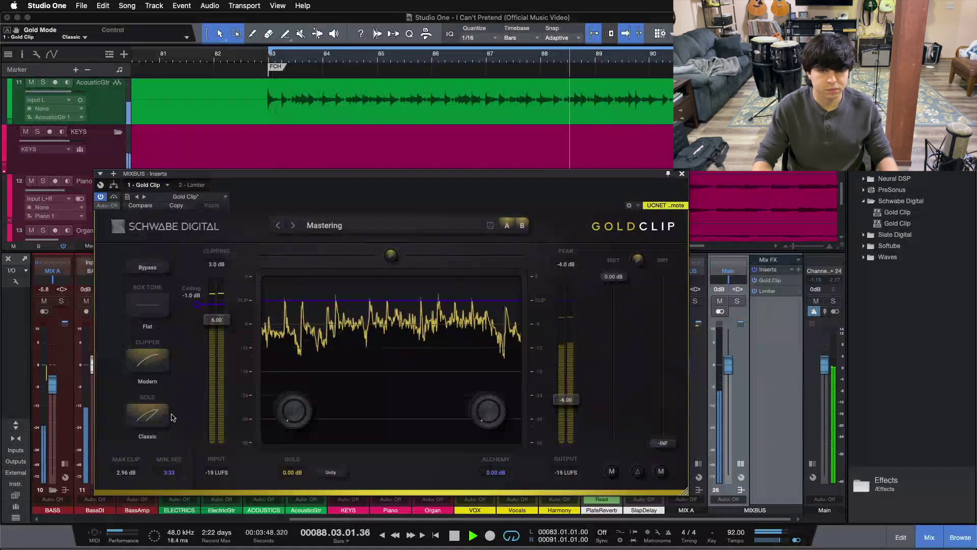
pyautogui.click(145, 417)
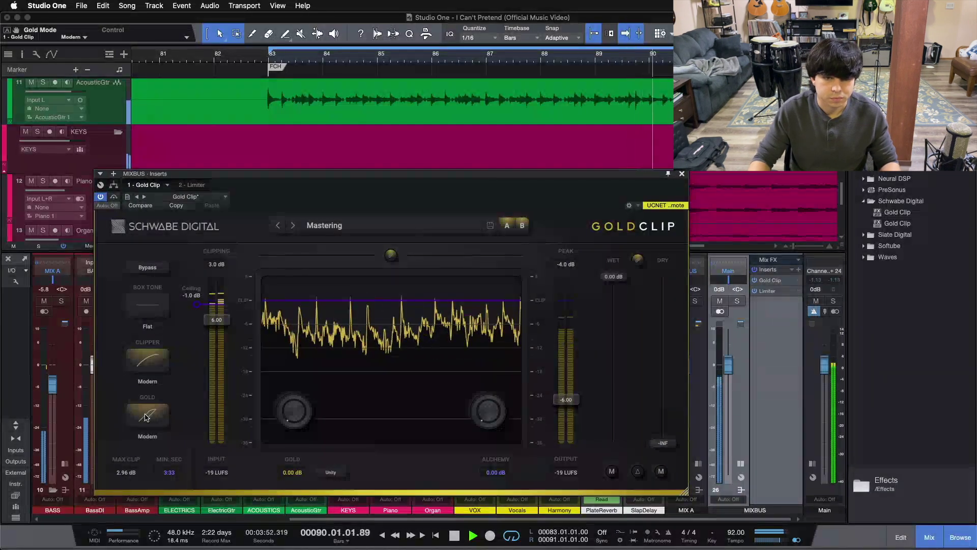
pyautogui.click(145, 417)
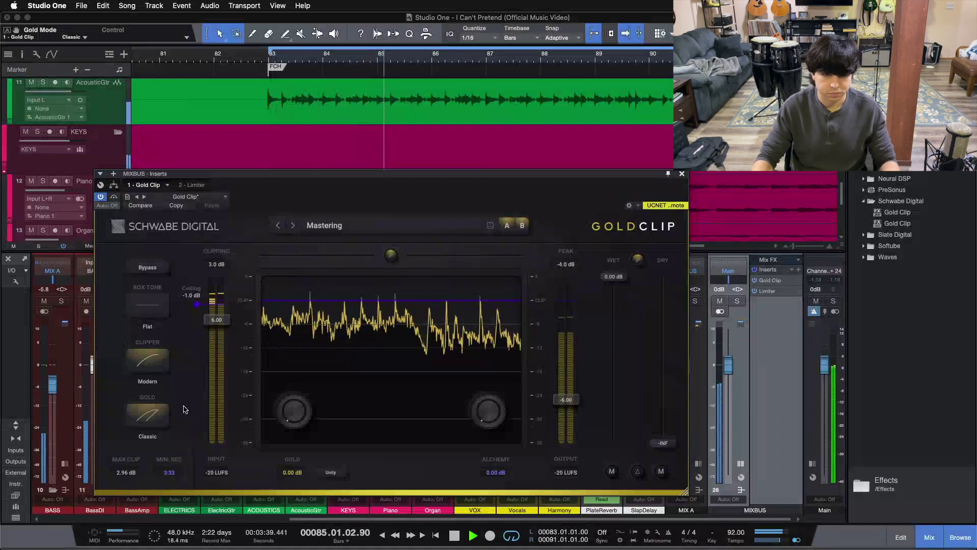
# Bypass Gold Clip during playback to compare the unprocessed signal, re-engage it, and stop playback.
pyautogui.click(155, 268)
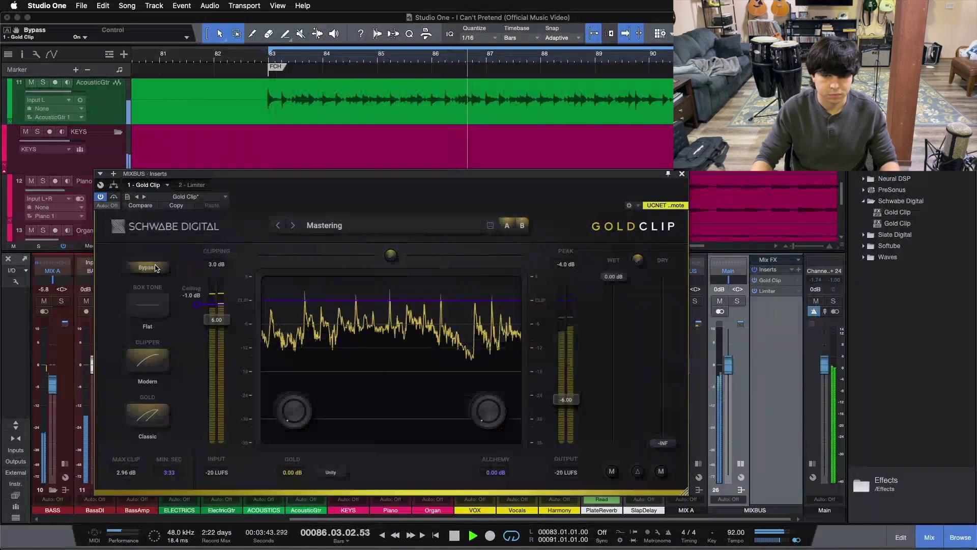
pyautogui.click(156, 268)
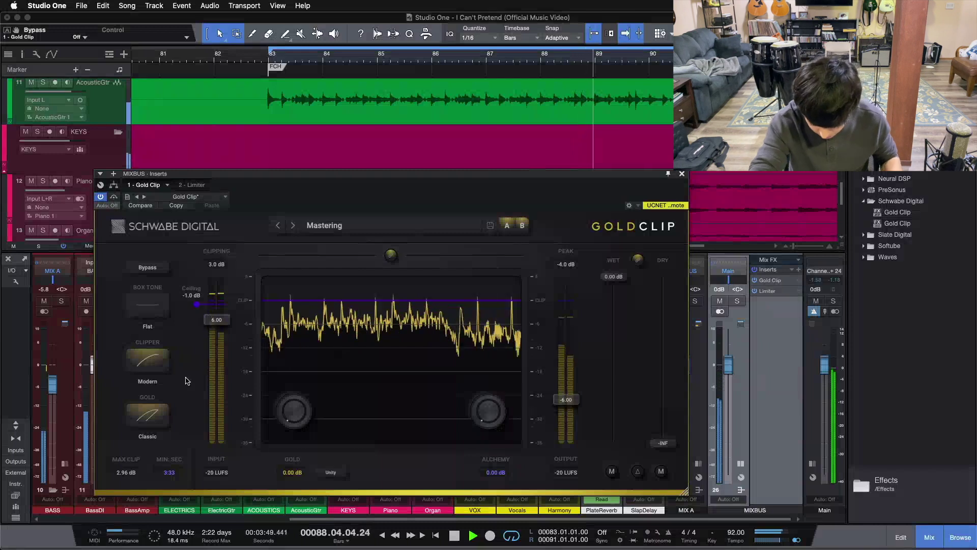
pyautogui.press('space')
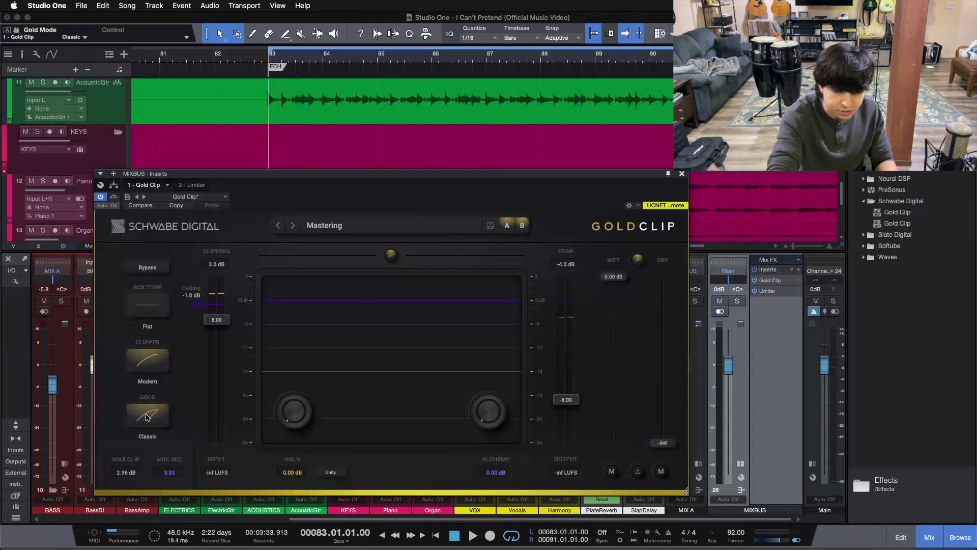
# Replay the loop from bar 83, comparing Modern and Classic Gold modes and the bypassed signal, and stop with Classic active.
pyautogui.press('space')
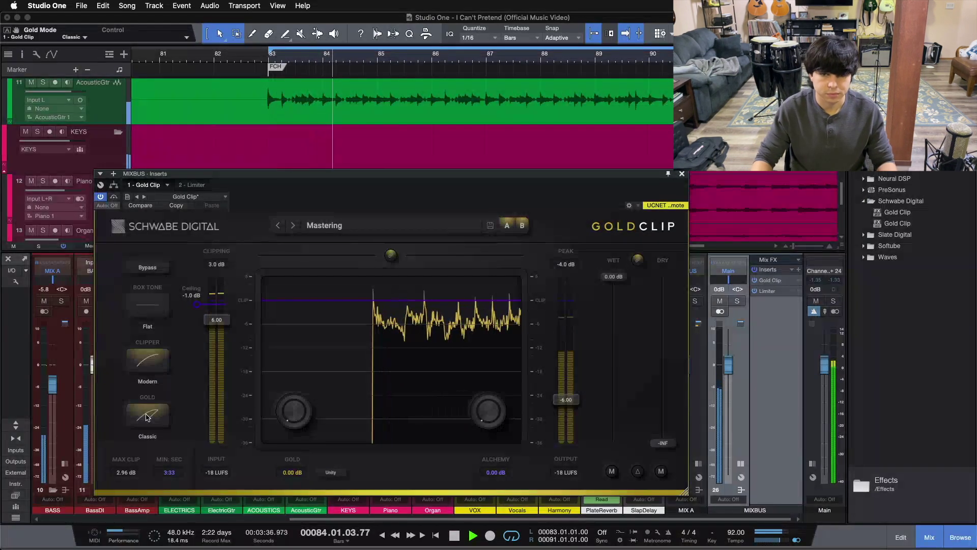
pyautogui.click(146, 418)
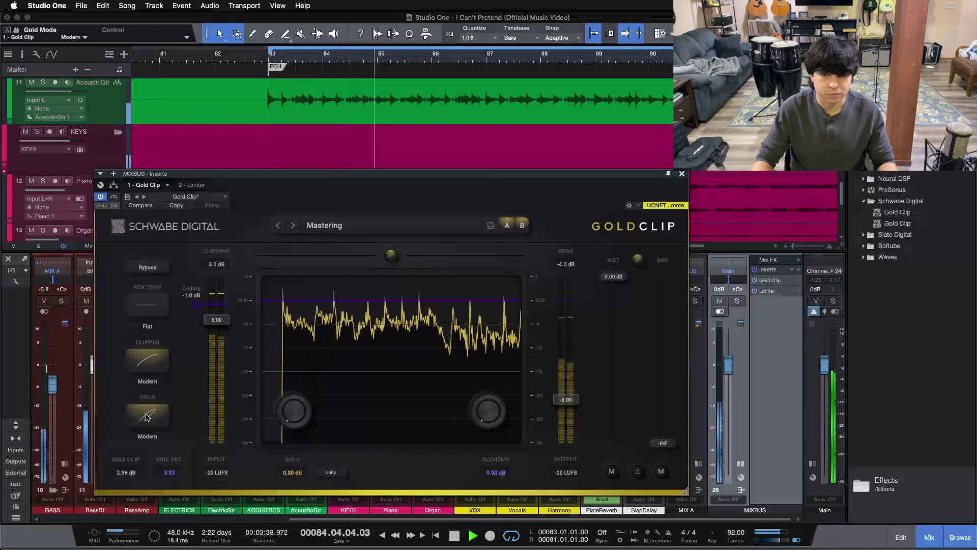
pyautogui.click(147, 417)
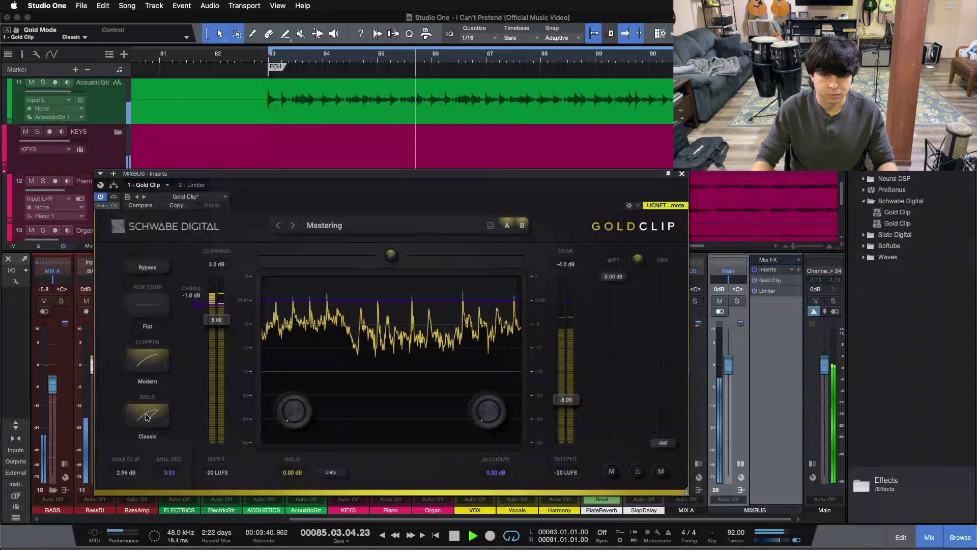
pyautogui.click(150, 270)
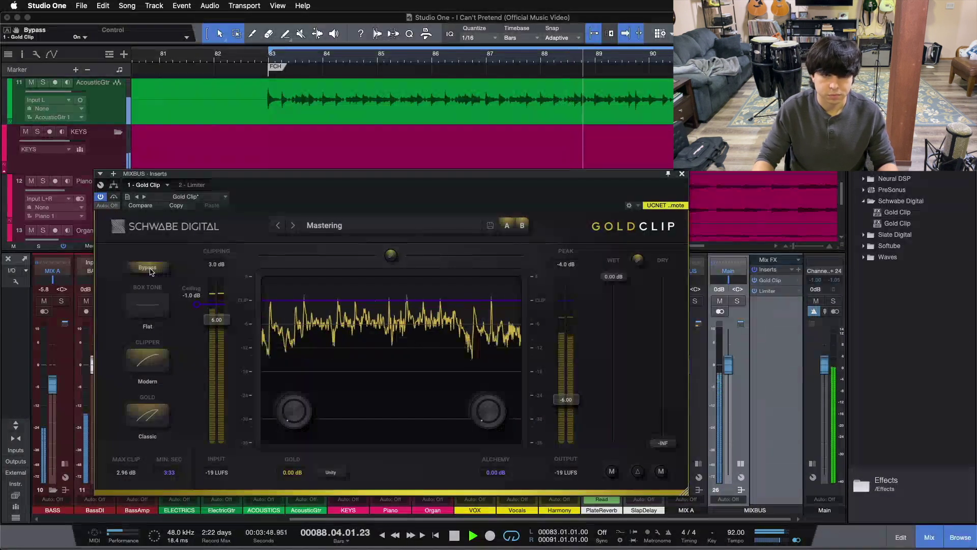
pyautogui.click(150, 270)
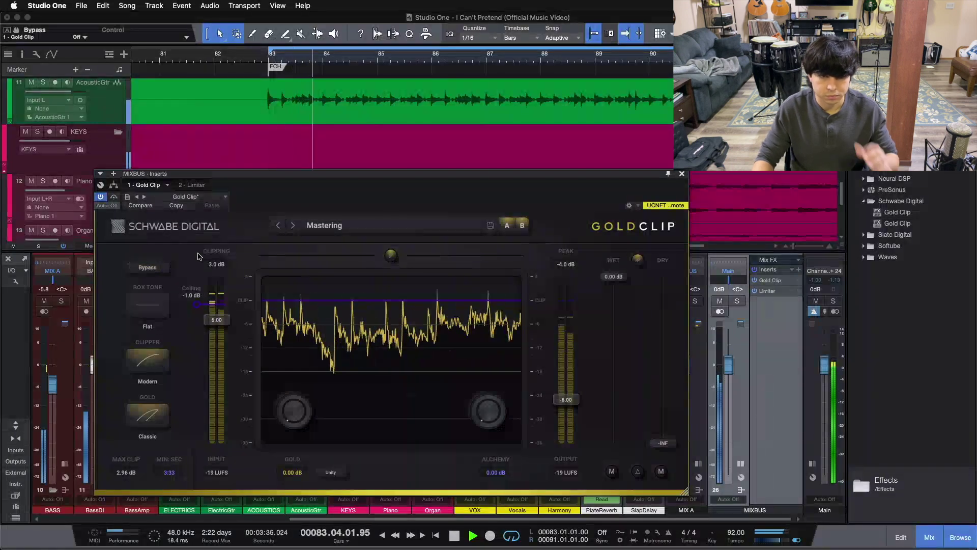
pyautogui.press('space')
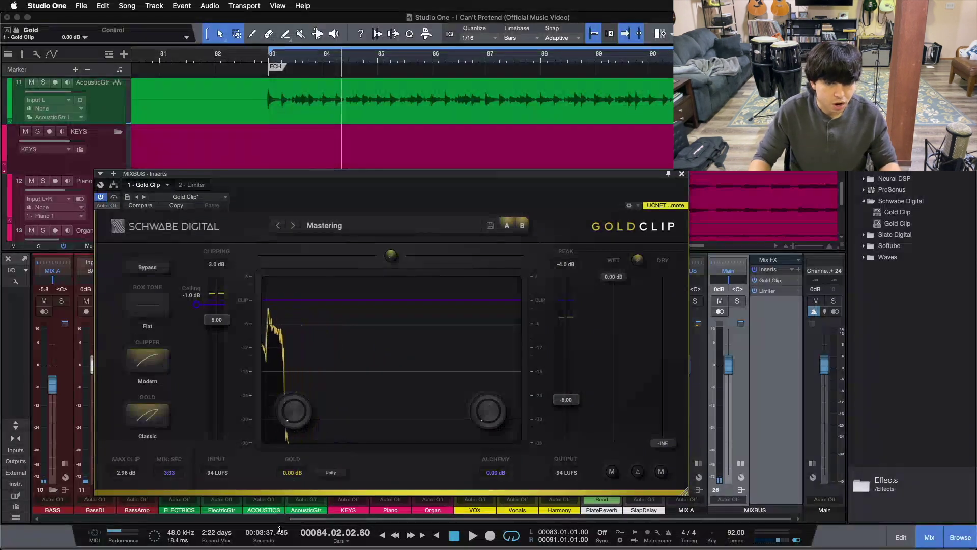
# Play the loop from bar 83 while gradually raising the Gold amount to 6.00 dB in Classic mode.
pyautogui.press('KP_1')
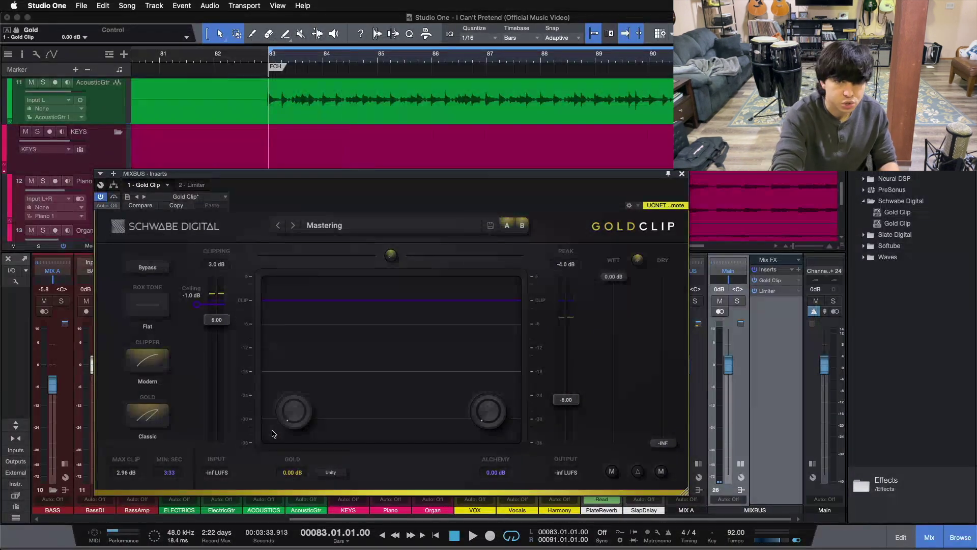
pyautogui.press('space')
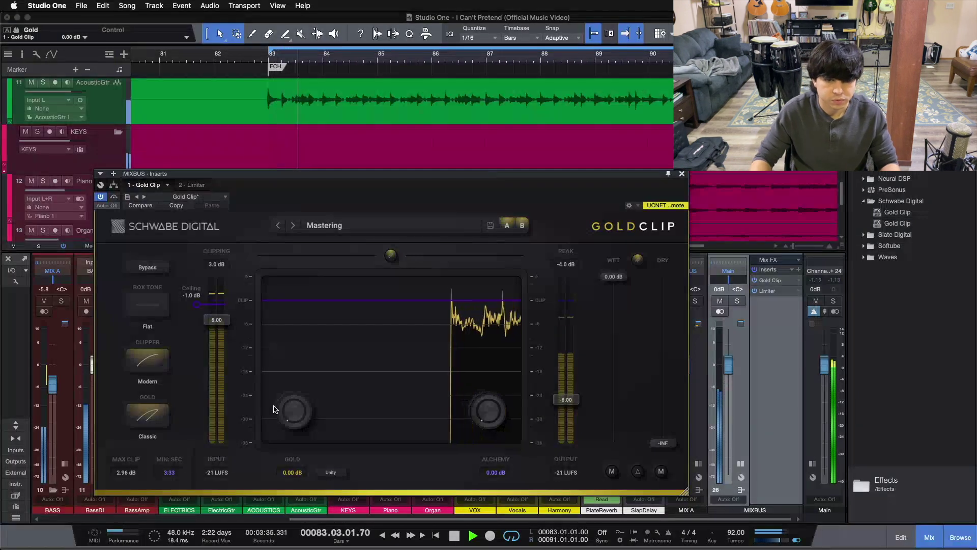
pyautogui.scroll(1, 288, 407)
pyautogui.moveTo(288, 407); pyautogui.dragTo(291, 384)
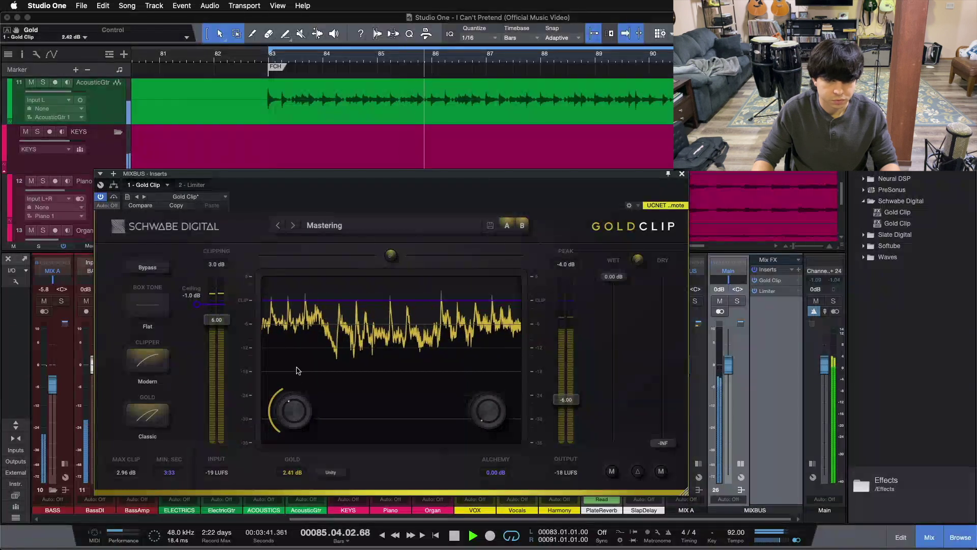
pyautogui.moveTo(300, 365); pyautogui.dragTo(302, 351)
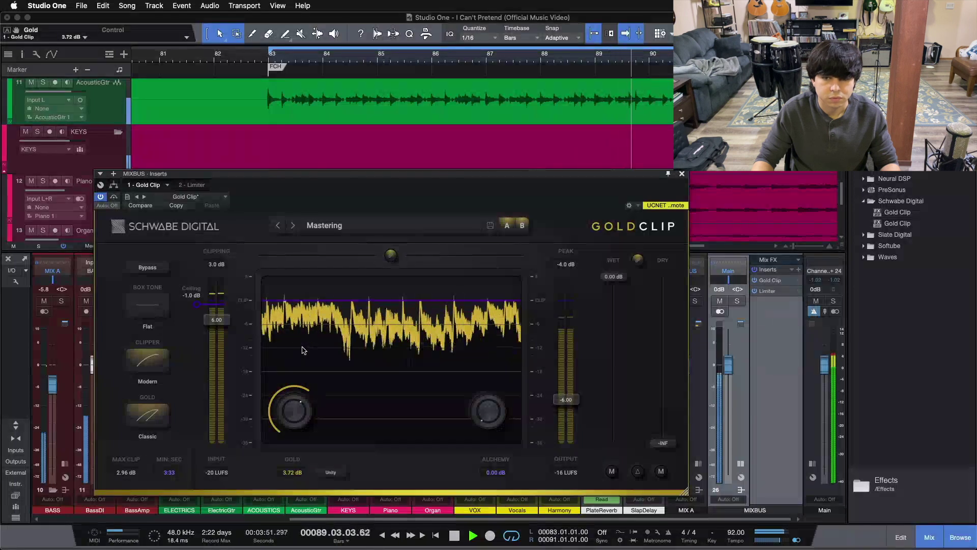
pyautogui.moveTo(302, 349); pyautogui.dragTo(303, 349)
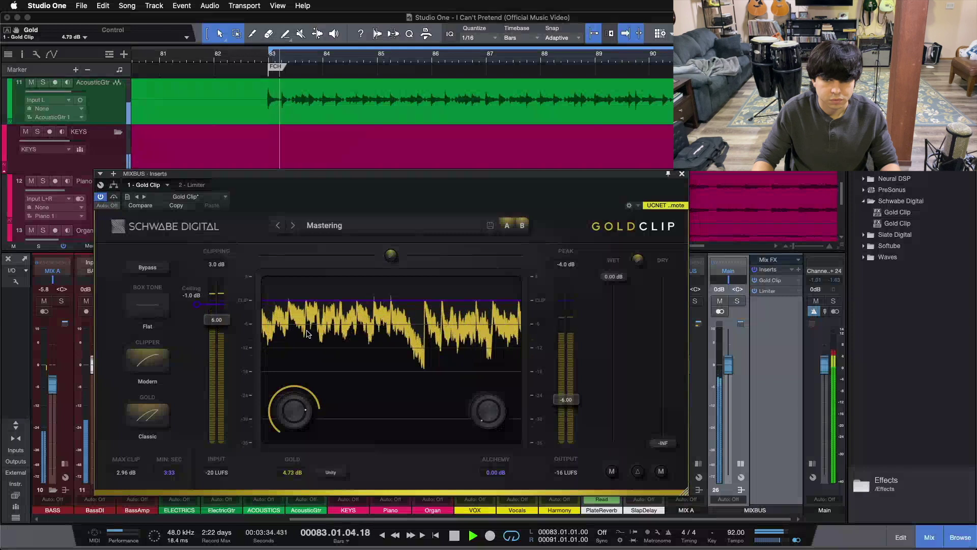
pyautogui.moveTo(318, 317); pyautogui.dragTo(321, 312)
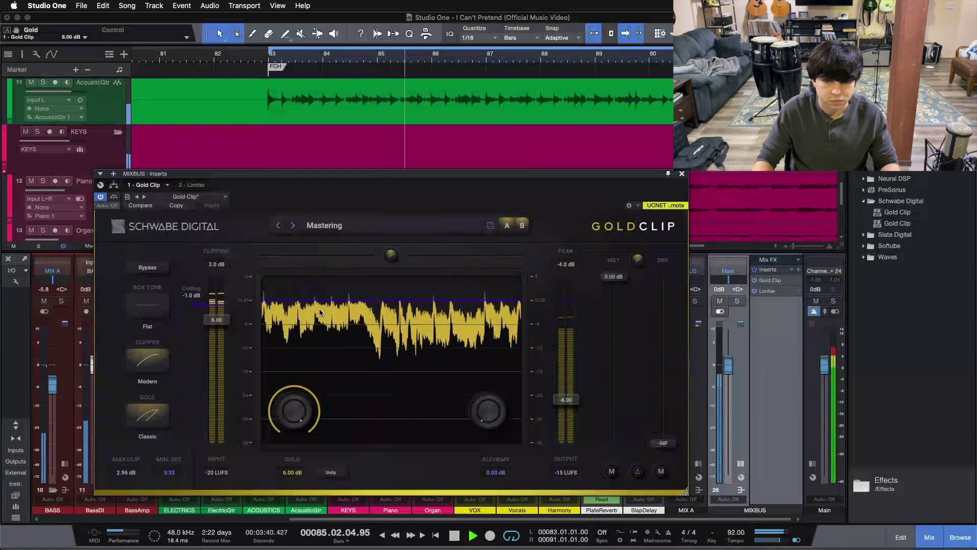
# Return the Gold amount to 0.00 dB while listening to the change, and stop playback.
pyautogui.moveTo(324, 386); pyautogui.dragTo(315, 503)
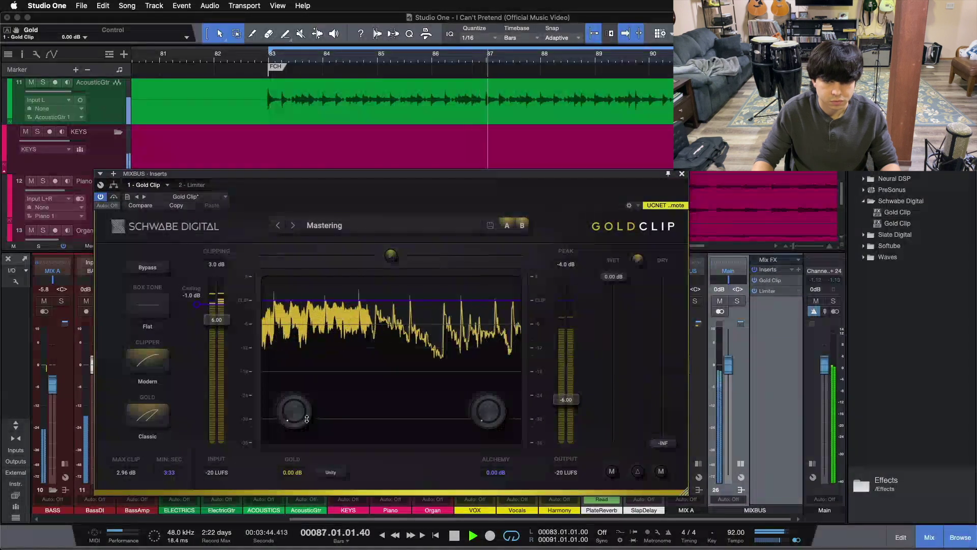
pyautogui.moveTo(307, 418); pyautogui.dragTo(306, 467)
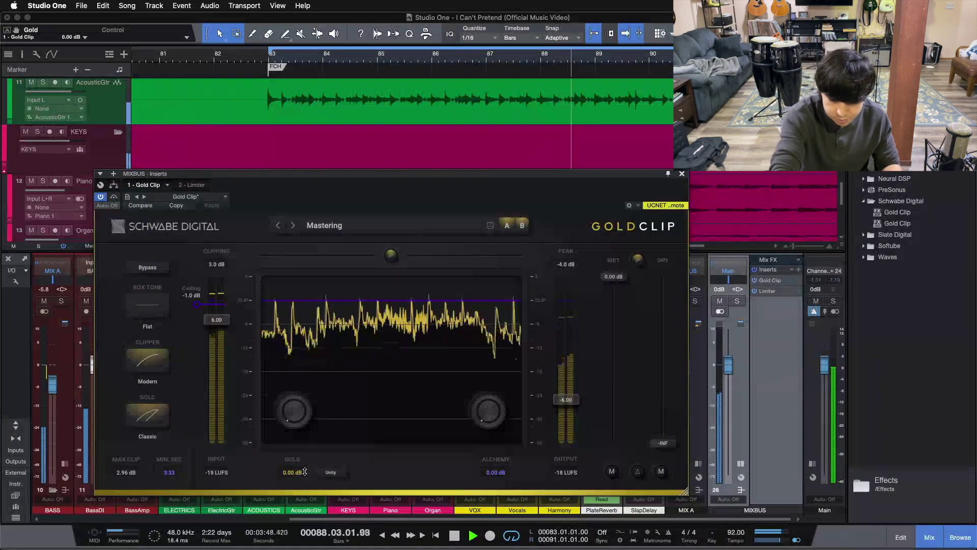
pyautogui.press('space')
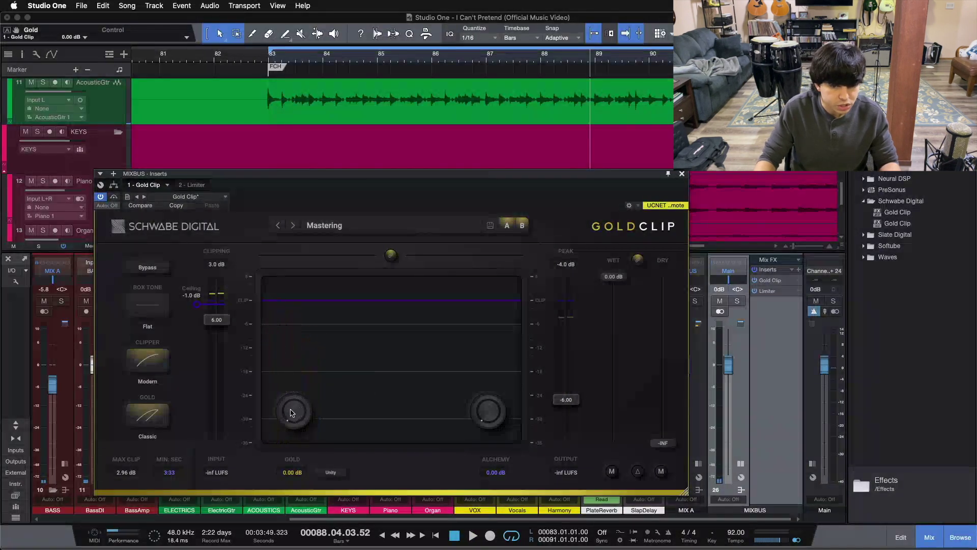
# Enable Unity for the Gold control, try raising the amount while stopped, and reset it to 0.00 dB at bar 83.
pyautogui.moveTo(290, 397); pyautogui.dragTo(301, 309)
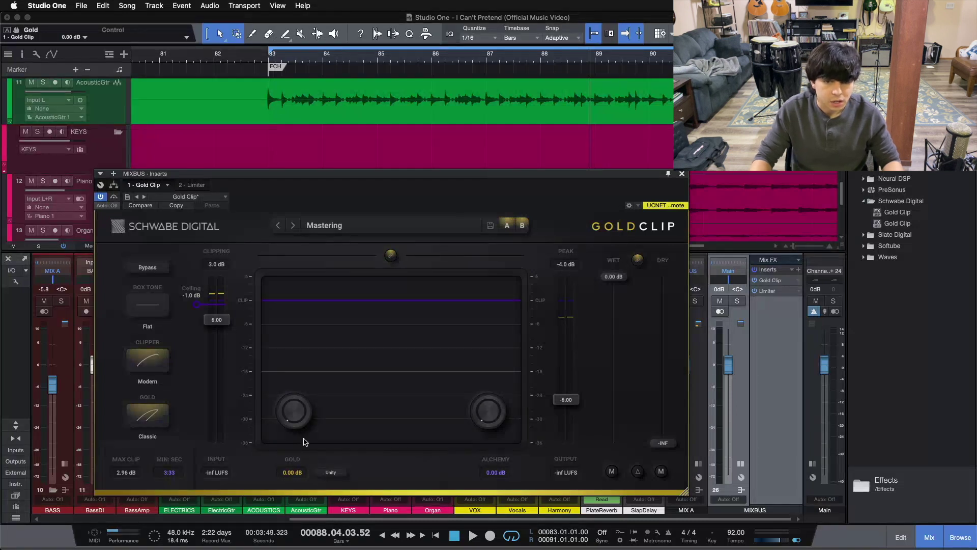
pyautogui.moveTo(295, 411); pyautogui.dragTo(297, 353)
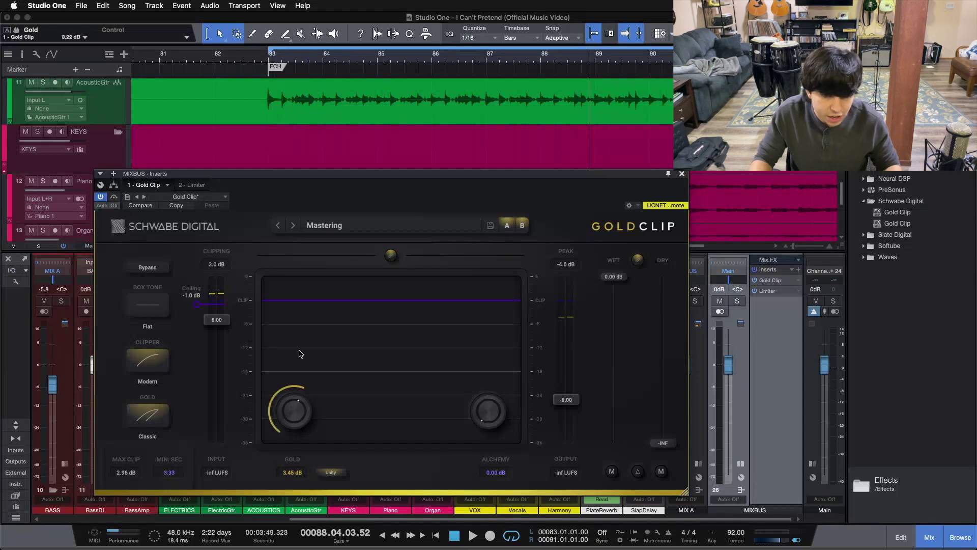
pyautogui.press('space')
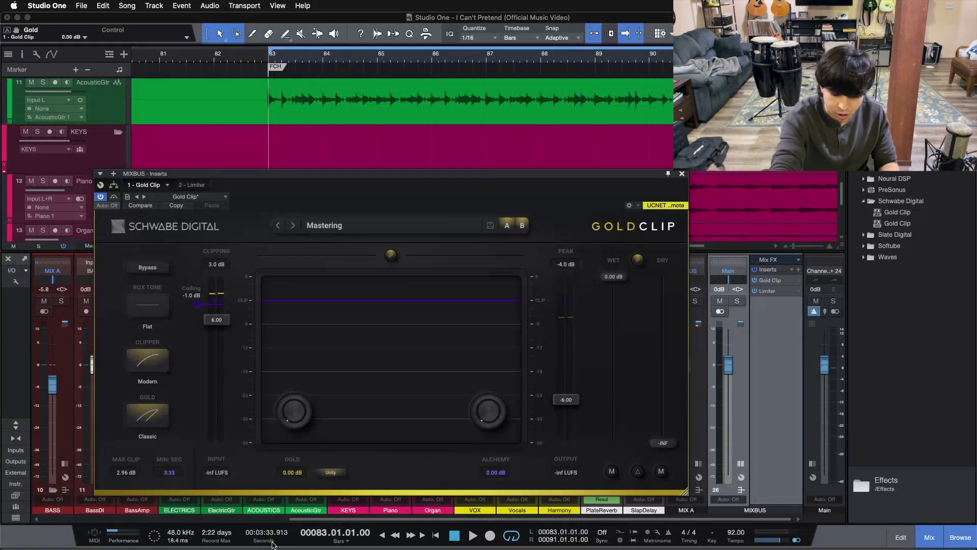
# Play the loop with Unity enabled while raising Gold to 6.00 dB and lowering it back to 0.00 dB.
pyautogui.press('space')
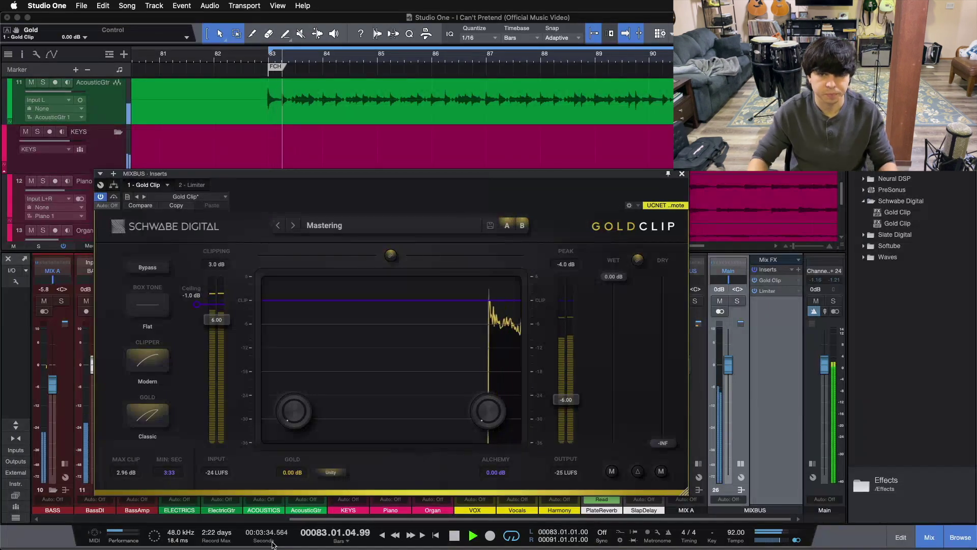
pyautogui.moveTo(279, 420); pyautogui.dragTo(298, 356)
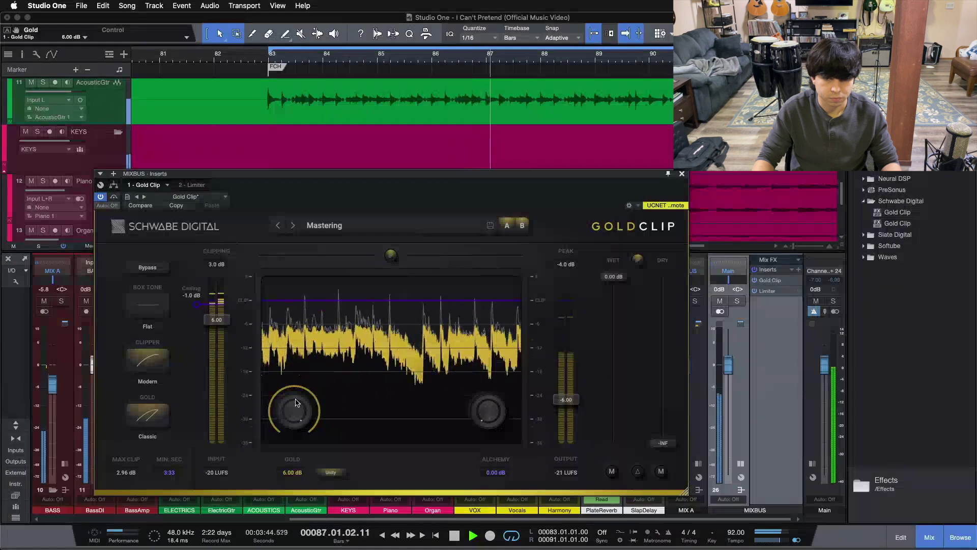
pyautogui.moveTo(297, 403); pyautogui.dragTo(289, 421)
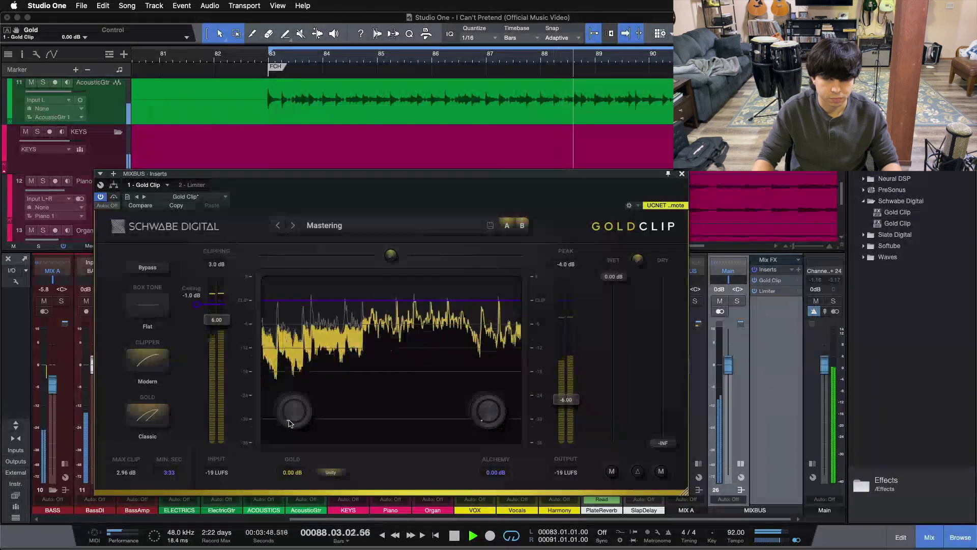
# Raise the Gold amount to 6.00 dB during playback, stop, and return the playhead to bar 83.
pyautogui.moveTo(289, 423); pyautogui.dragTo(305, 210)
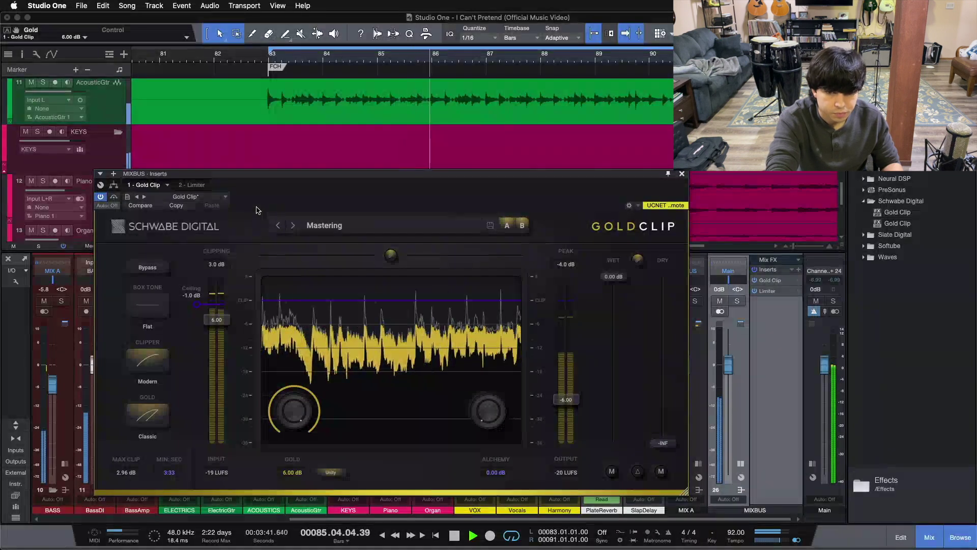
pyautogui.press('space')
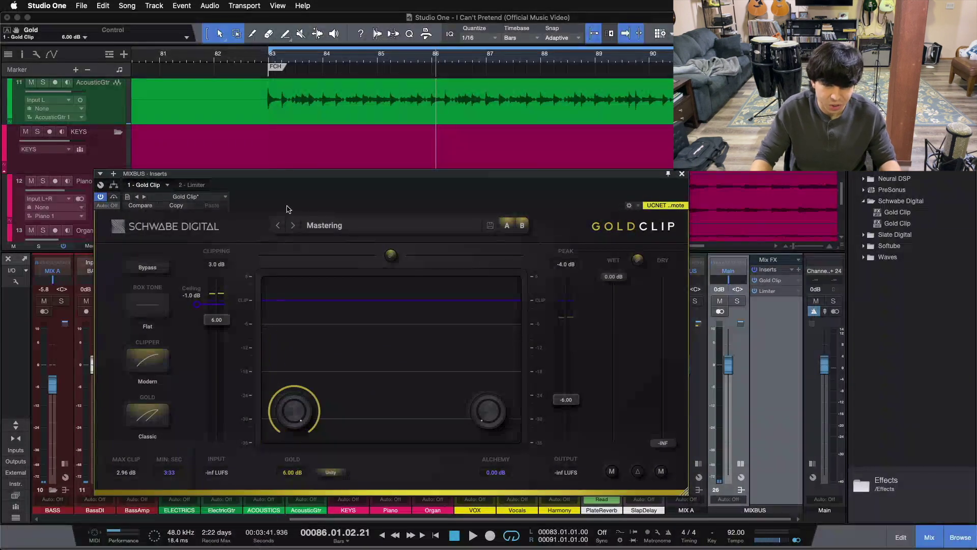
pyautogui.press('Home')
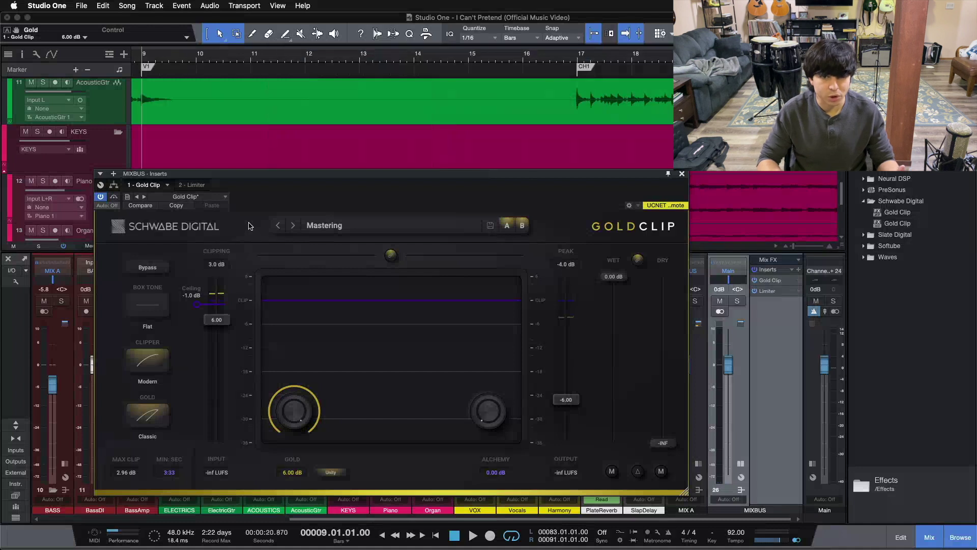
pyautogui.press('KP_1')
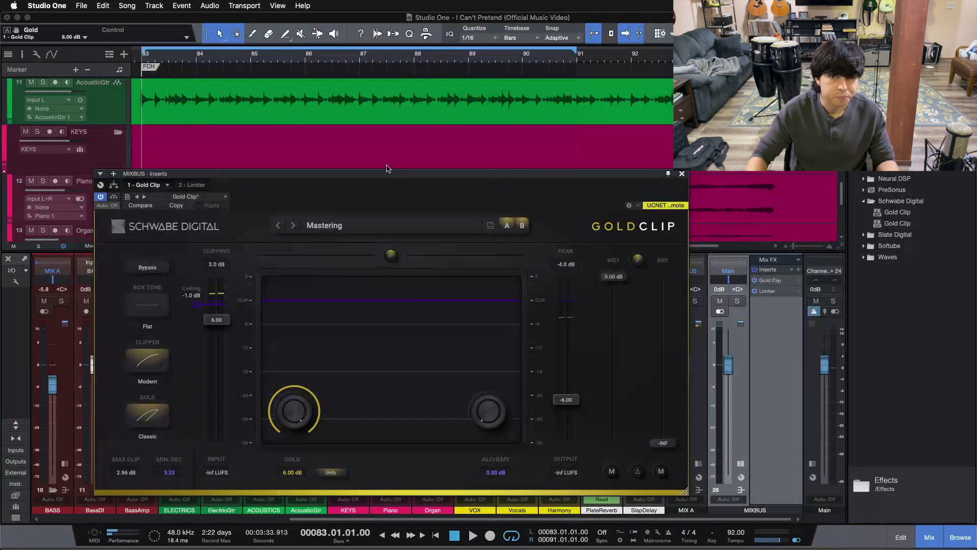
pyautogui.moveTo(349, 63); pyautogui.dragTo(462, 65)
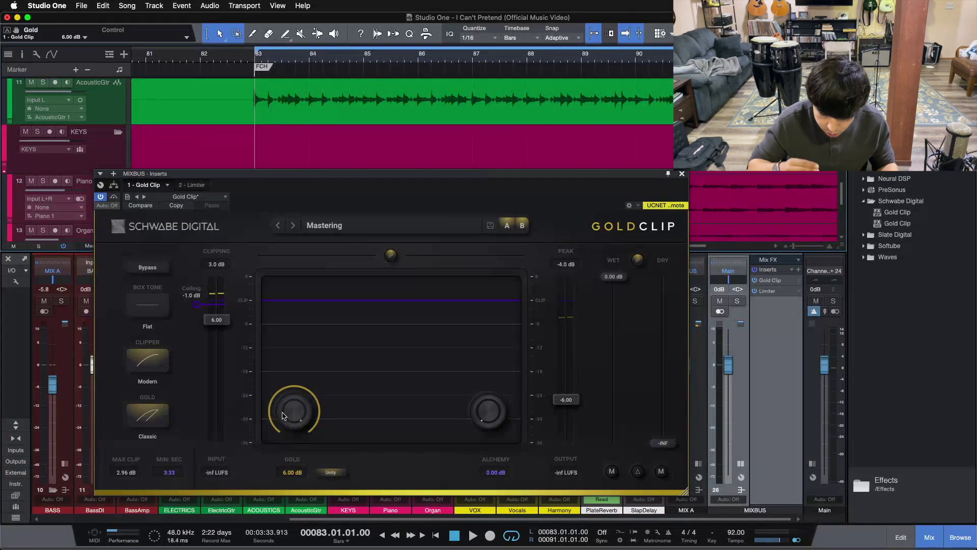
# Play the loop from bar 83, lower the Gold amount to 1.87 dB, and compare it with Gold Clip bypassed.
pyautogui.press('space')
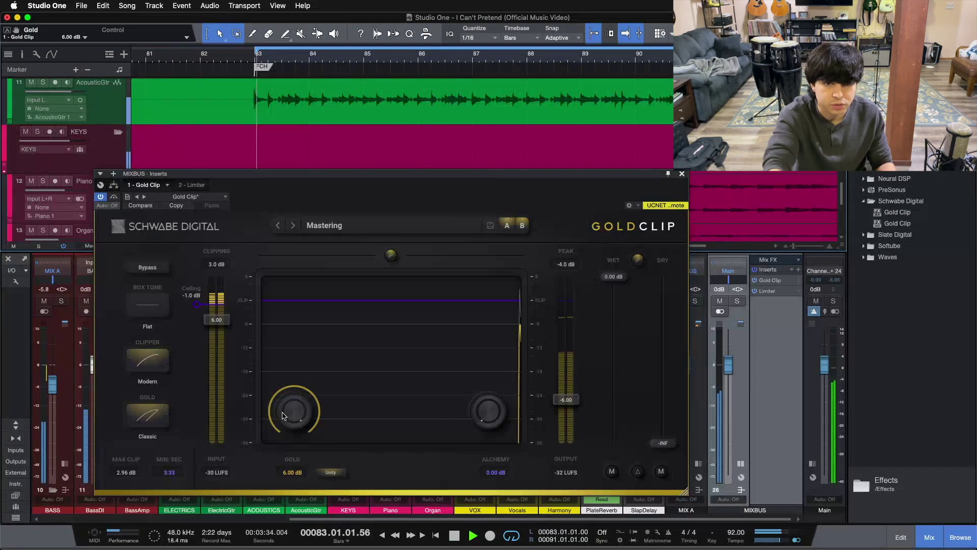
pyautogui.moveTo(282, 415)
pyautogui.mouseDown()
pyautogui.moveTo(277, 402)
pyautogui.moveTo(286, 436)
pyautogui.mouseUp()
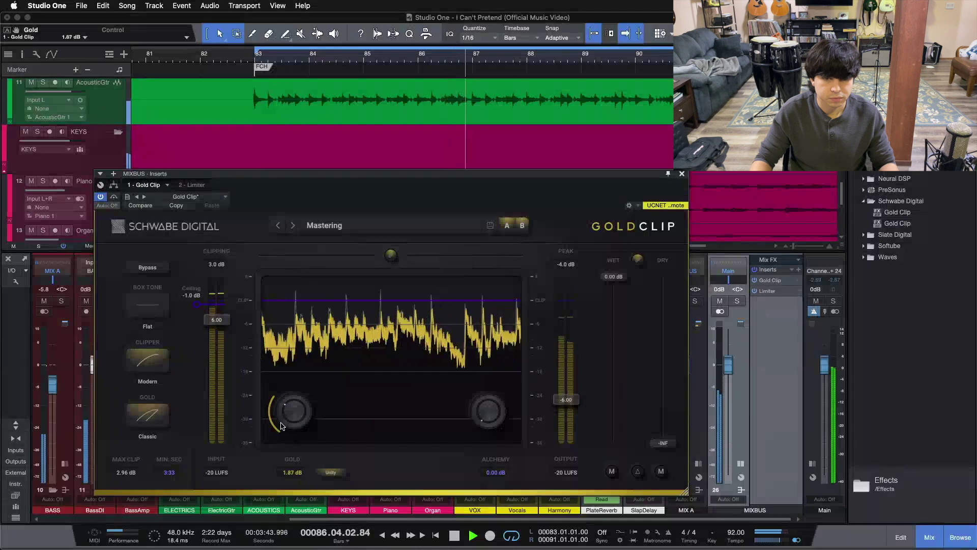
pyautogui.click(140, 267)
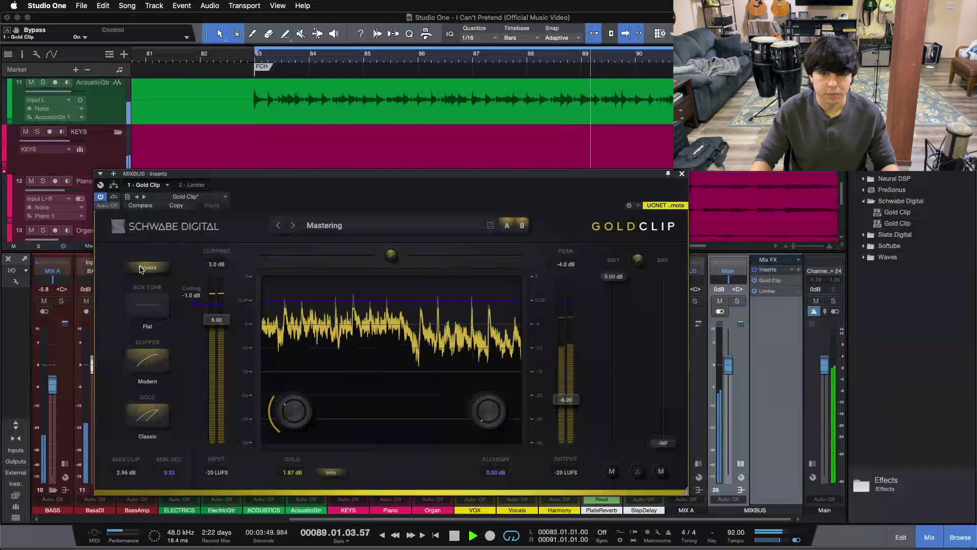
pyautogui.click(141, 269)
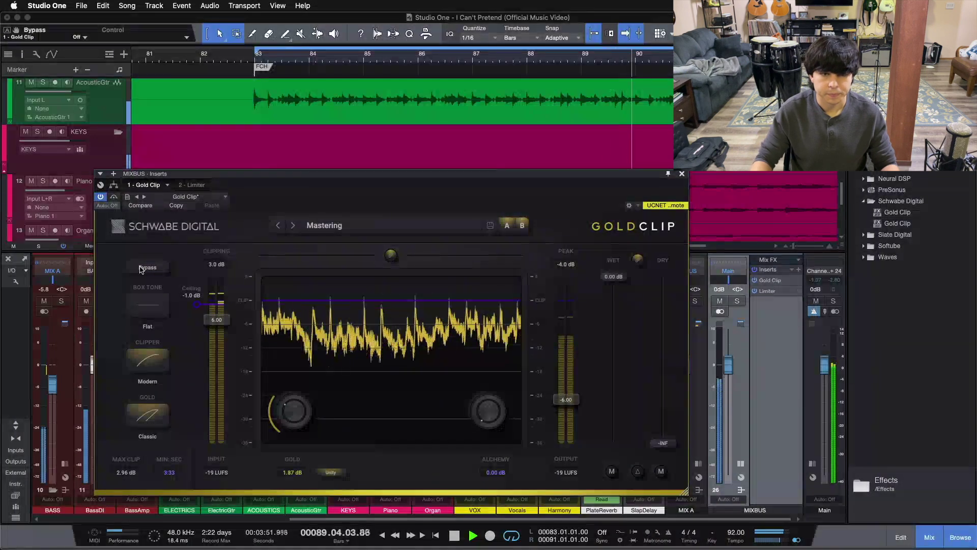
# Lower Gold to 1.31 dB and further to 1.02 dB, comparing each amount with the bypassed signal.
pyautogui.moveTo(300, 410); pyautogui.dragTo(304, 423)
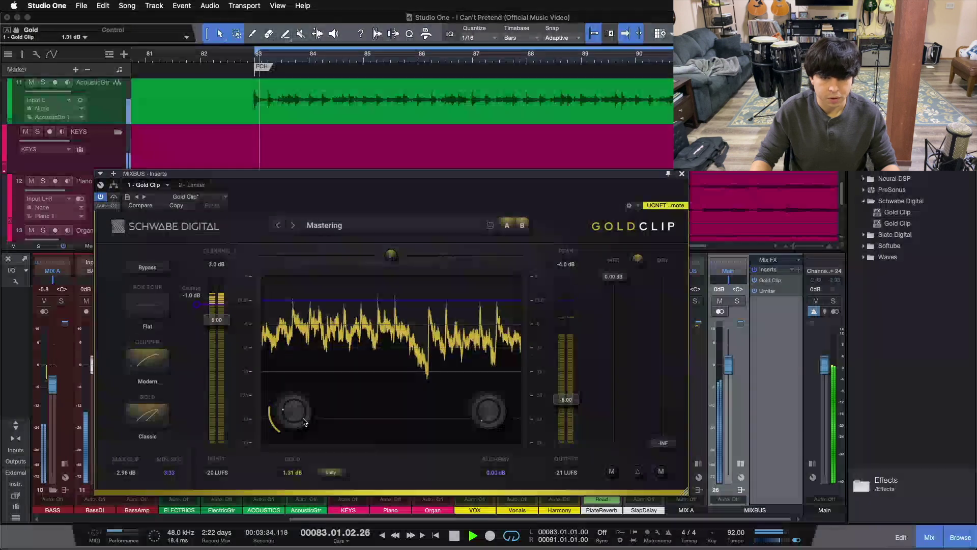
pyautogui.click(140, 269)
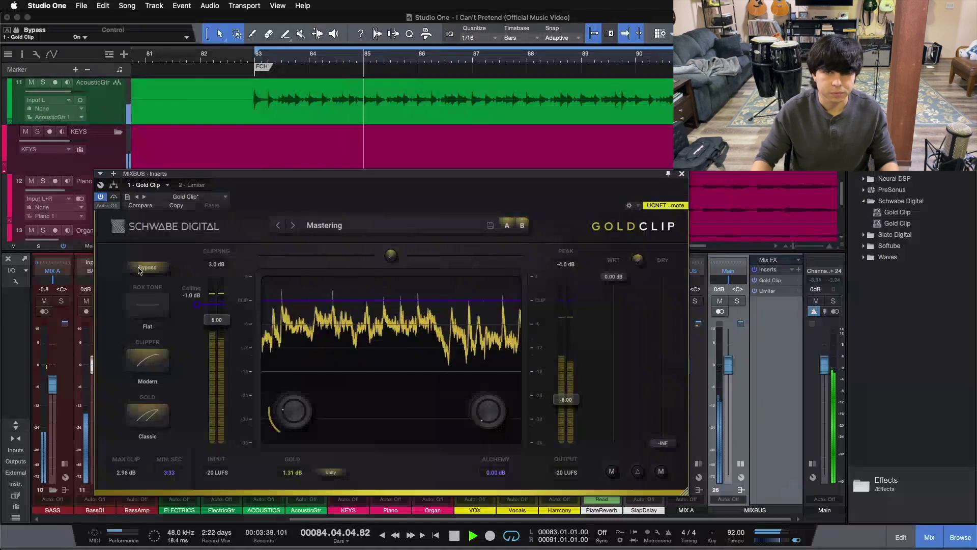
pyautogui.click(141, 269)
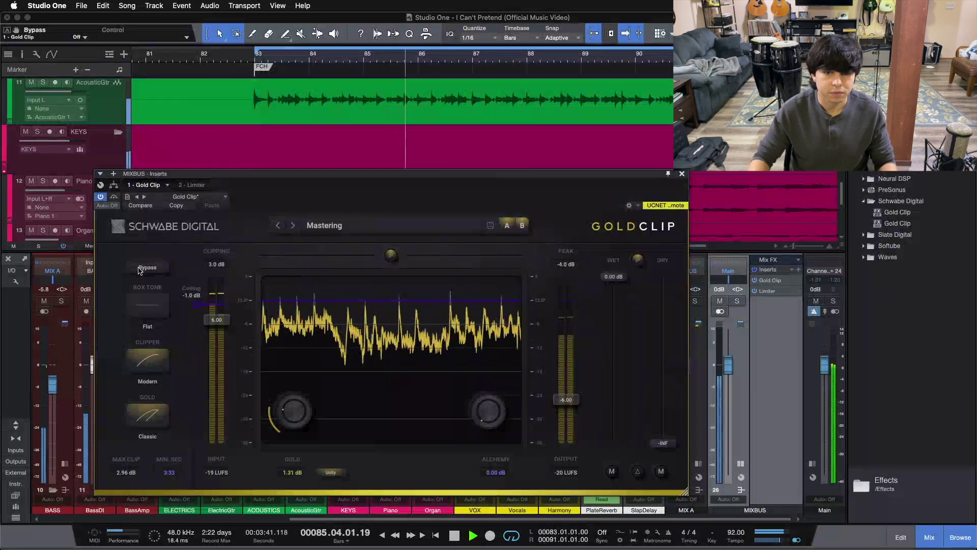
pyautogui.scroll(-2, 299, 415)
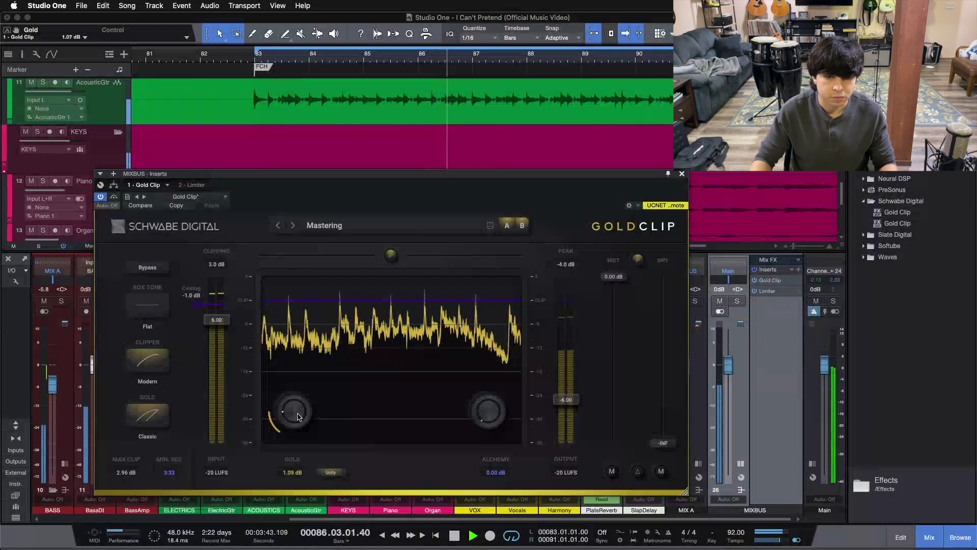
pyautogui.click(153, 272)
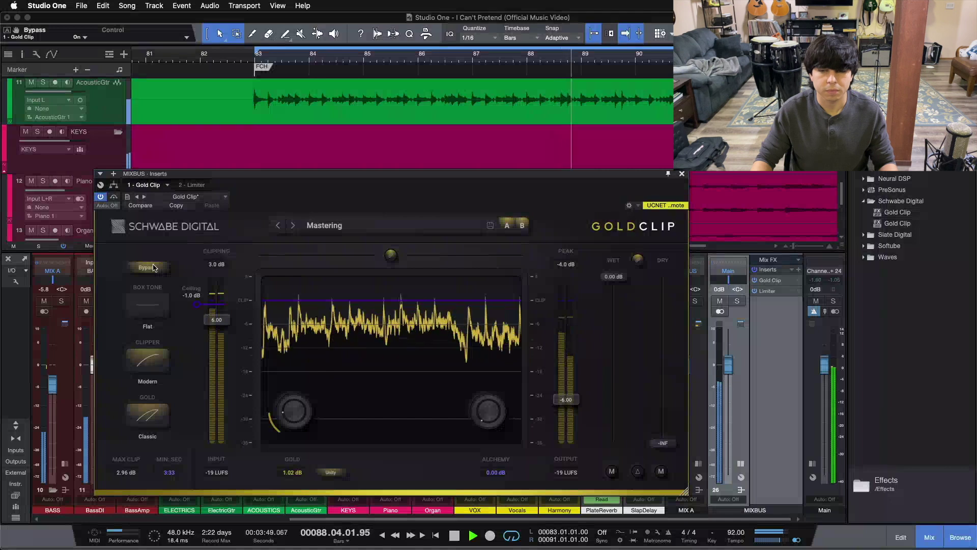
pyautogui.click(154, 268)
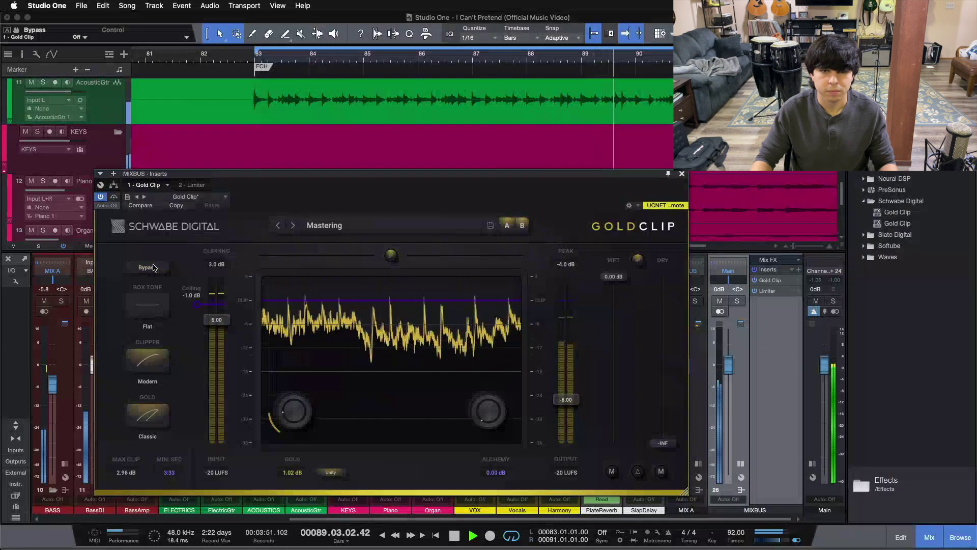
# Set the Gold amount to exactly 1.00 dB, compare it with the bypassed signal, and stop playback.
pyautogui.doubleClick(292, 473)
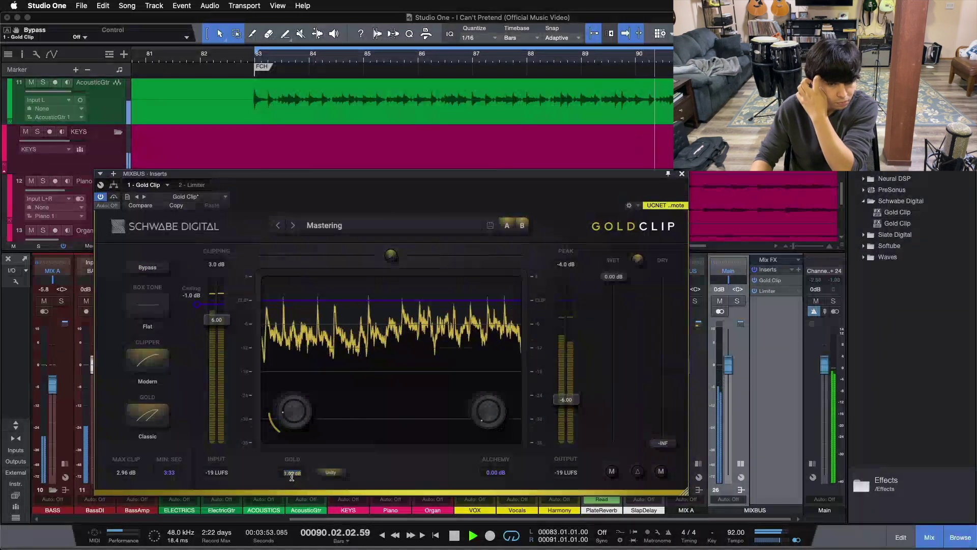
pyautogui.write('1')
pyautogui.press('Return')
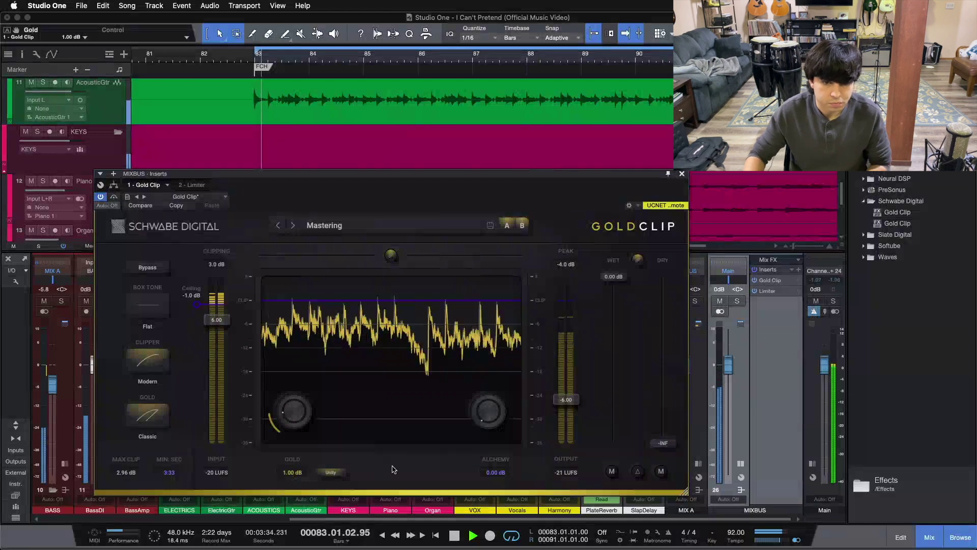
pyautogui.click(153, 267)
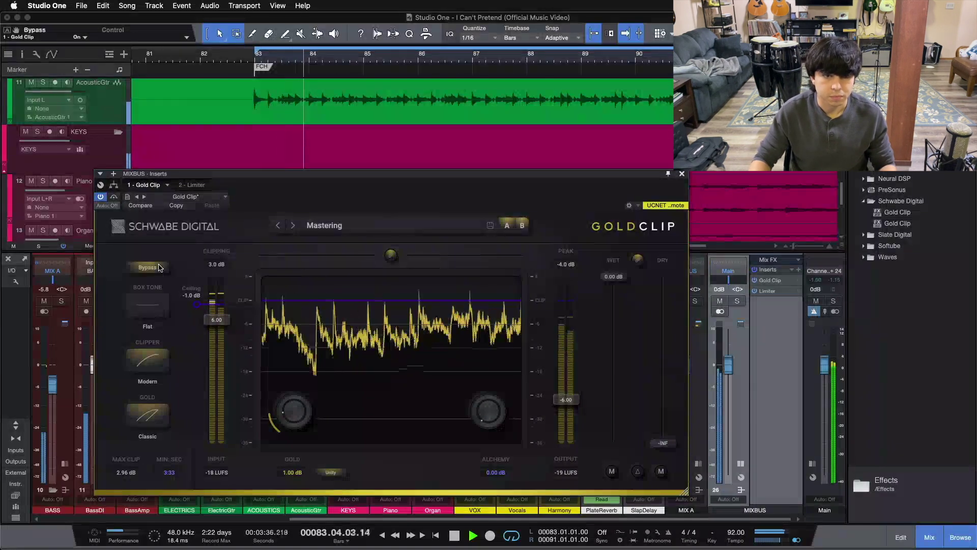
pyautogui.click(160, 268)
pyautogui.press('space')
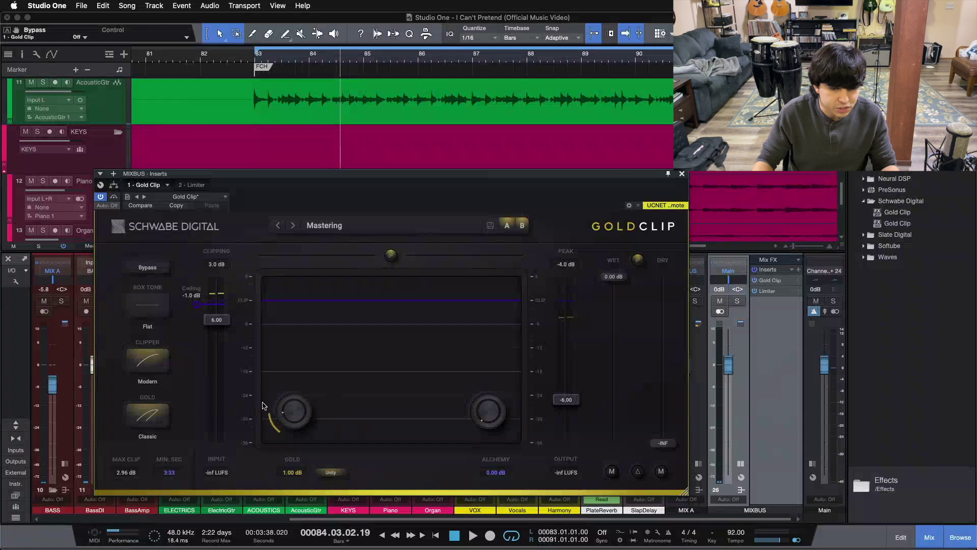
# Bypass Gold Clip and play the loop from bar 83 to hear the unprocessed mix.
pyautogui.click(153, 268)
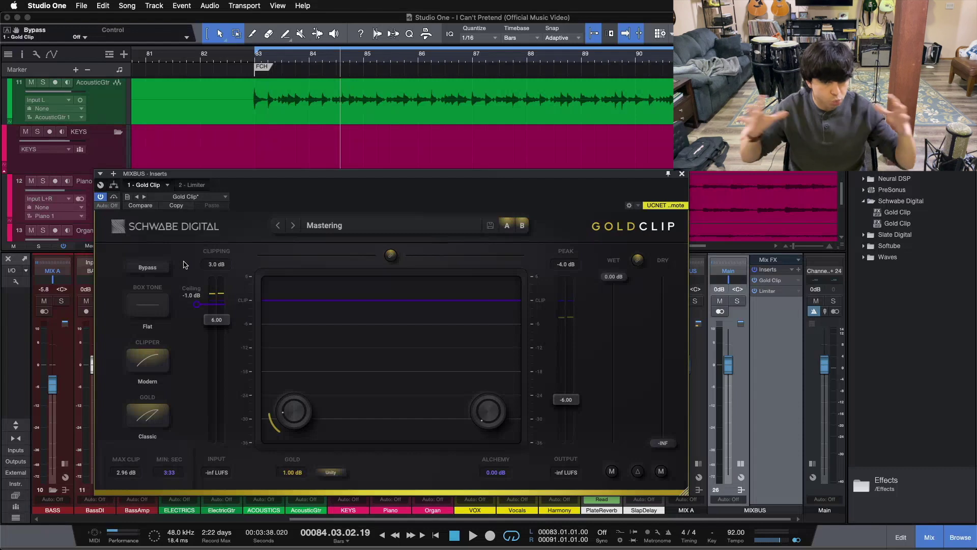
pyautogui.press('KP_1')
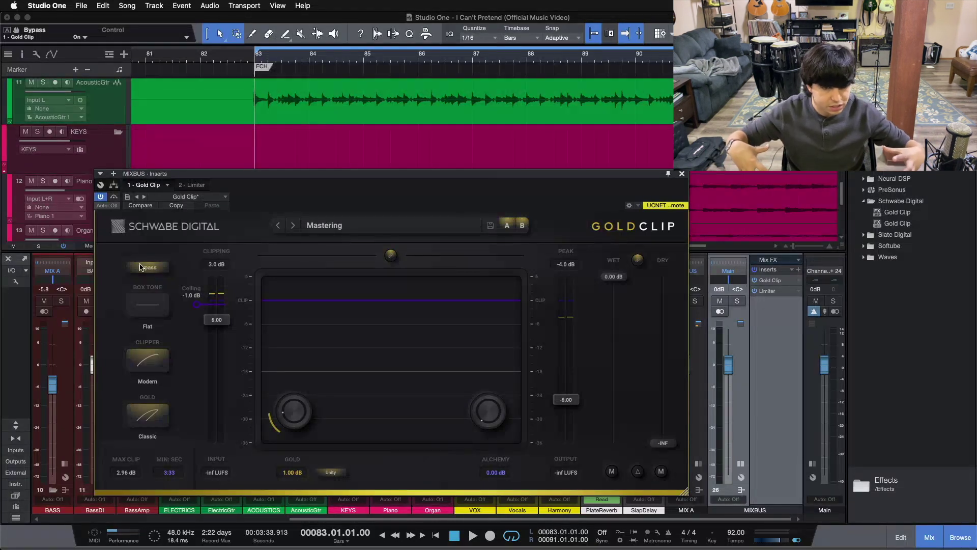
pyautogui.press('space')
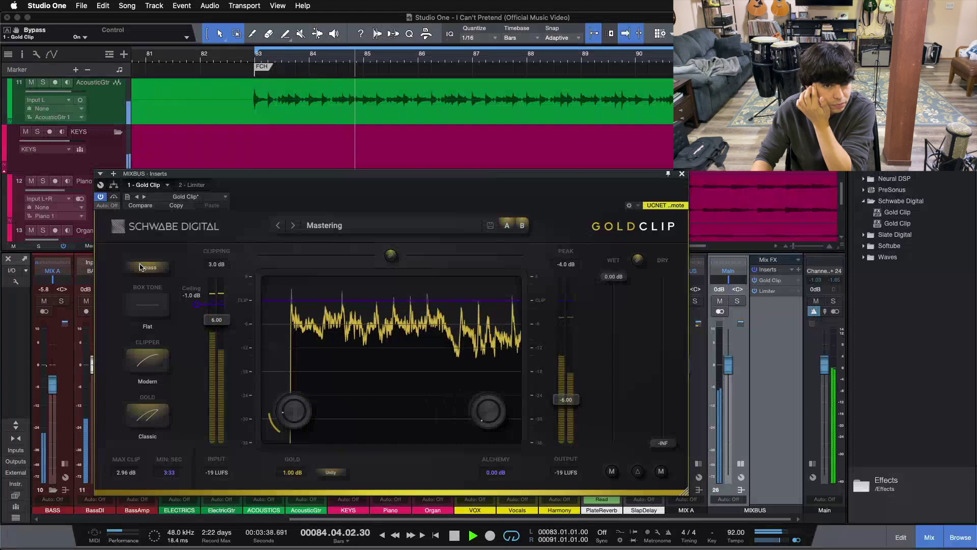
# Take Gold Clip out of bypass, compare against bypass with Unity turned off, and re-enable Unity.
pyautogui.click(141, 267)
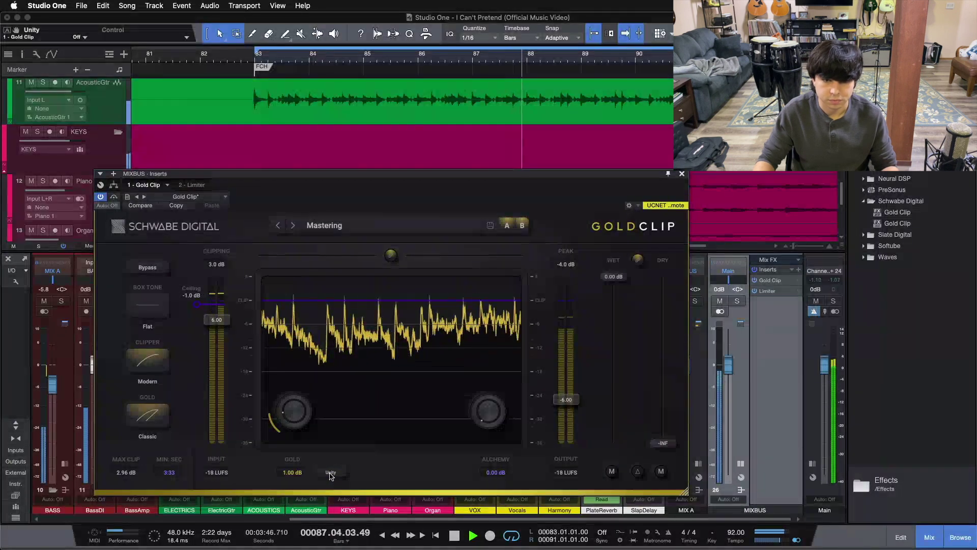
pyautogui.click(148, 267)
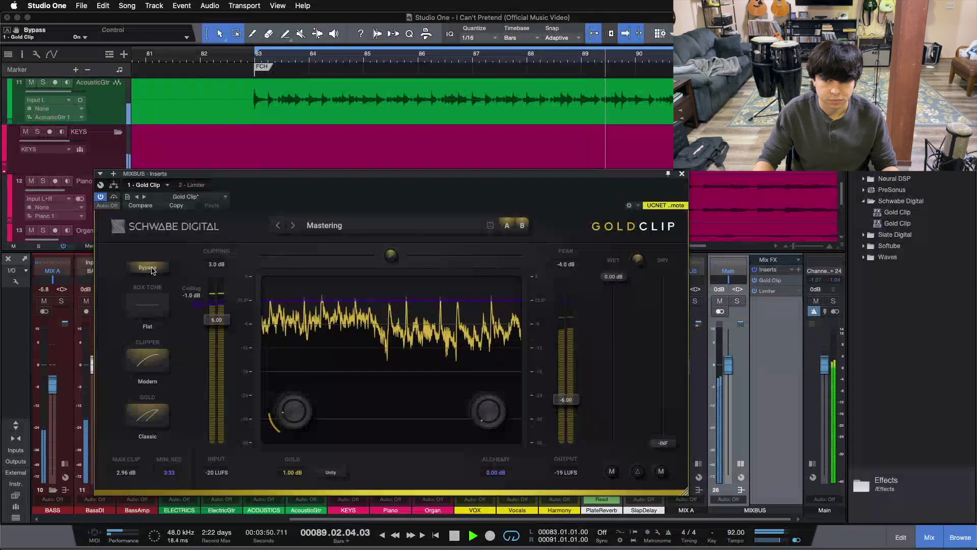
pyautogui.click(149, 268)
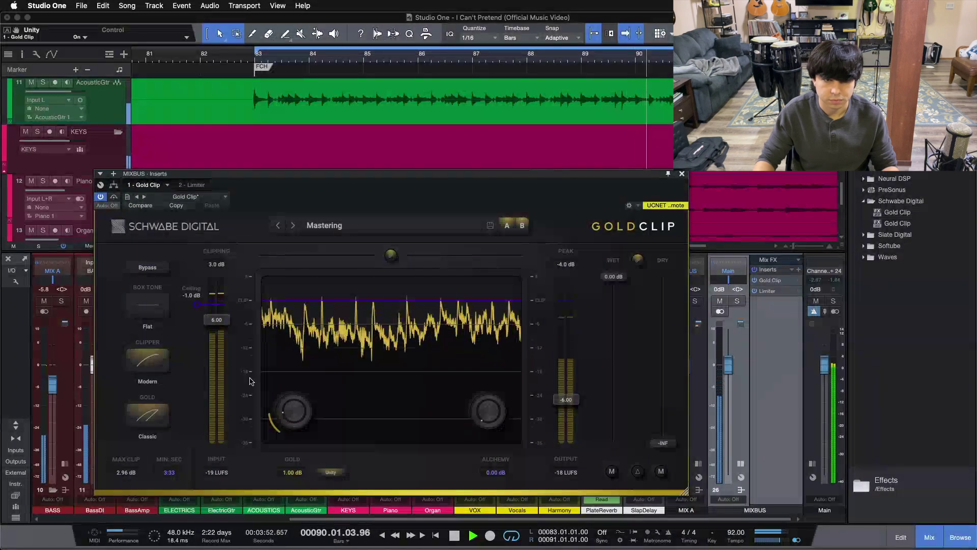
# Compare the 1.00 dB Gold setting against bypass with Unity enabled, ending with Gold Clip active and playback stopped.
pyautogui.click(148, 267)
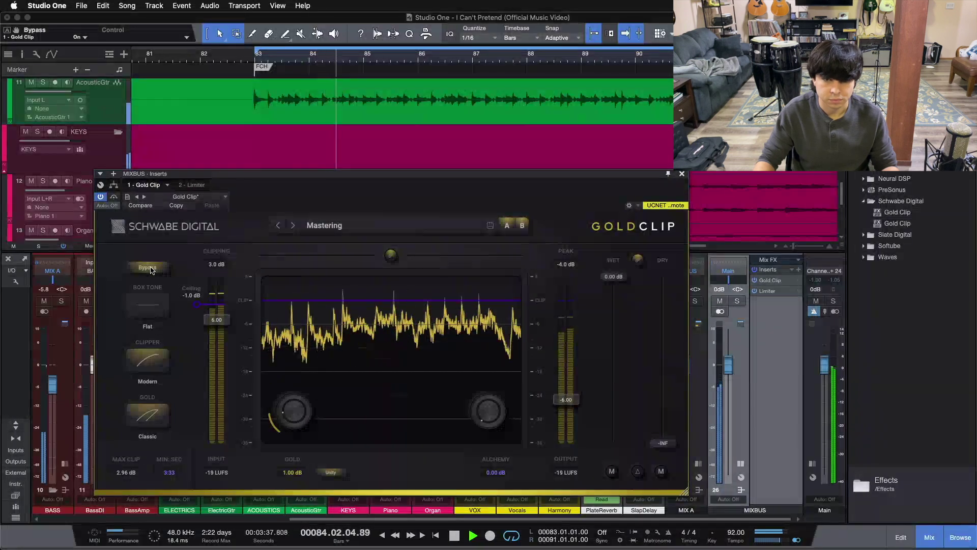
pyautogui.click(151, 269)
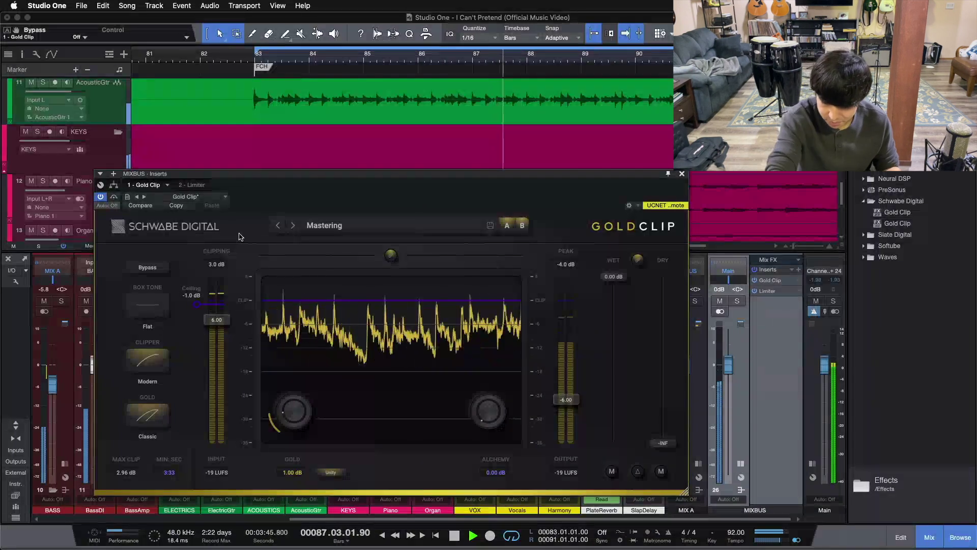
pyautogui.press('space')
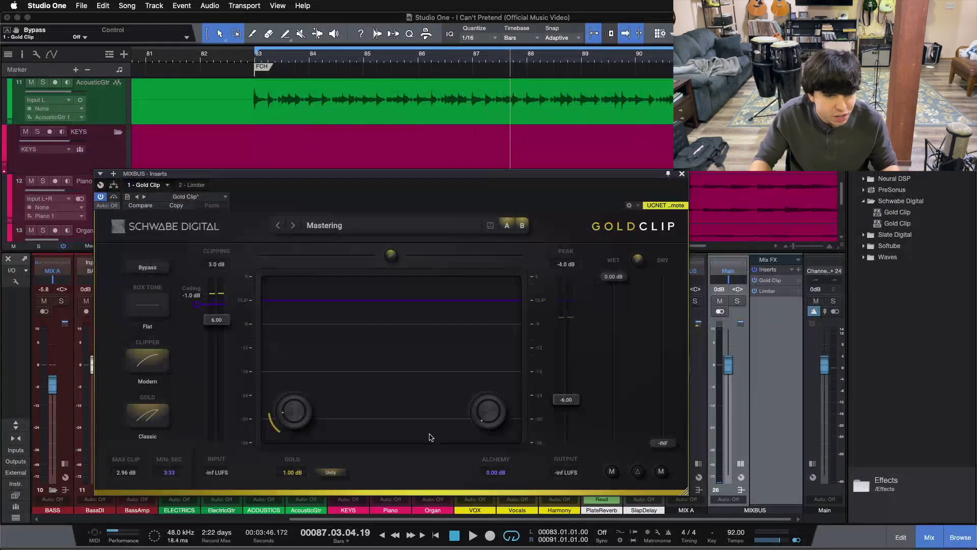
# Try raising the Alchemy amount while stopped, reset it to 0.00 dB, and return the playhead to bar 83.
pyautogui.moveTo(491, 420); pyautogui.dragTo(484, 362)
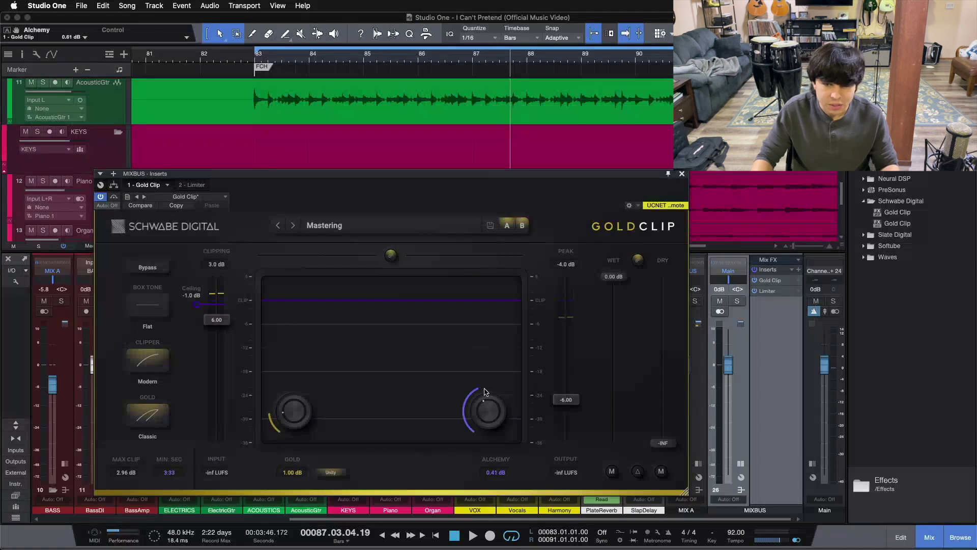
pyautogui.moveTo(468, 410); pyautogui.dragTo(465, 403)
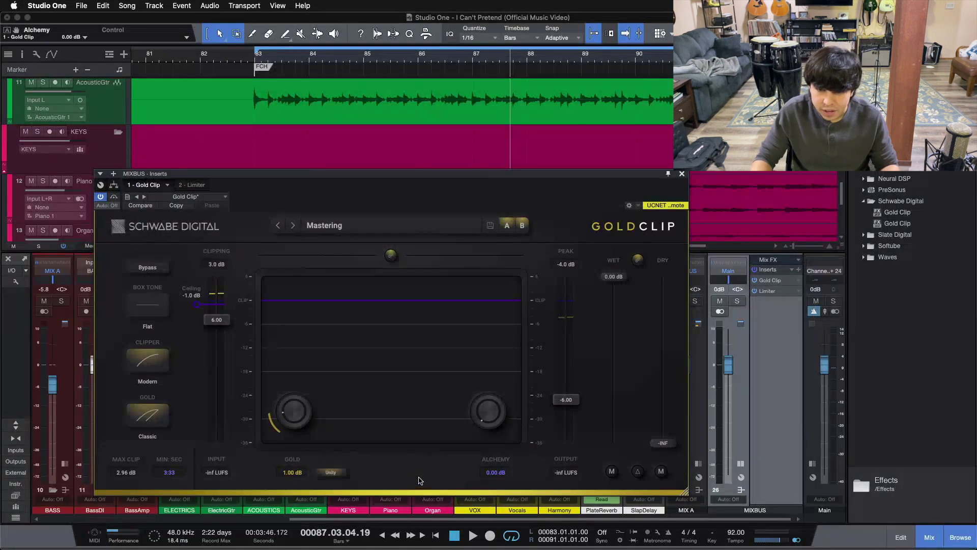
pyautogui.doubleClick(488, 411)
pyautogui.press('space')
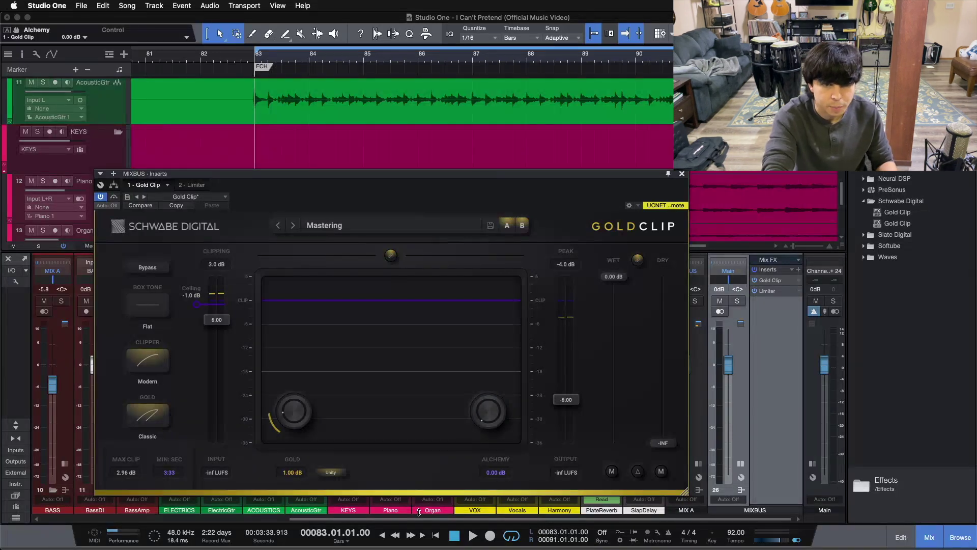
# Play the loop while raising Alchemy to 1.00 dB, resetting it to 0.00 dB, and raising it to 1.00 dB again.
pyautogui.press('space')
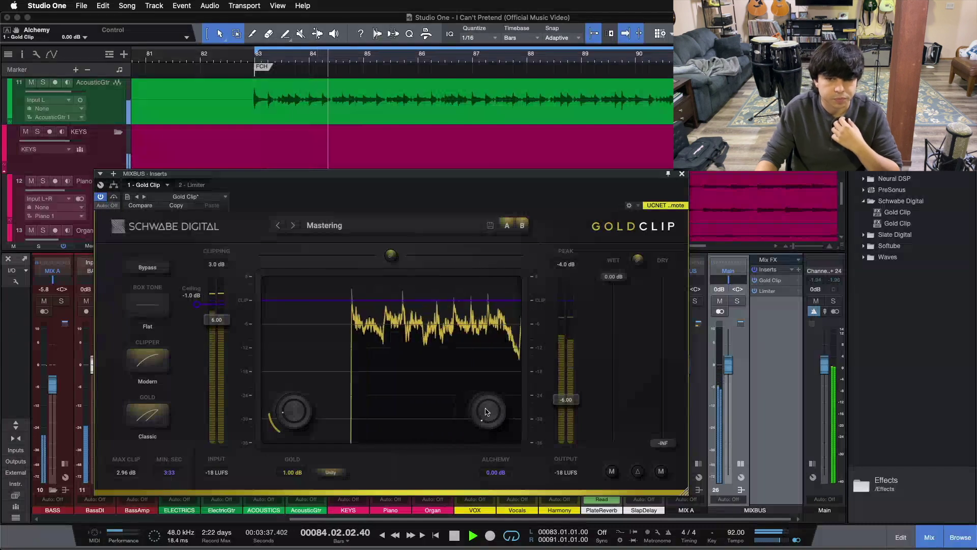
pyautogui.moveTo(486, 412); pyautogui.dragTo(506, 224)
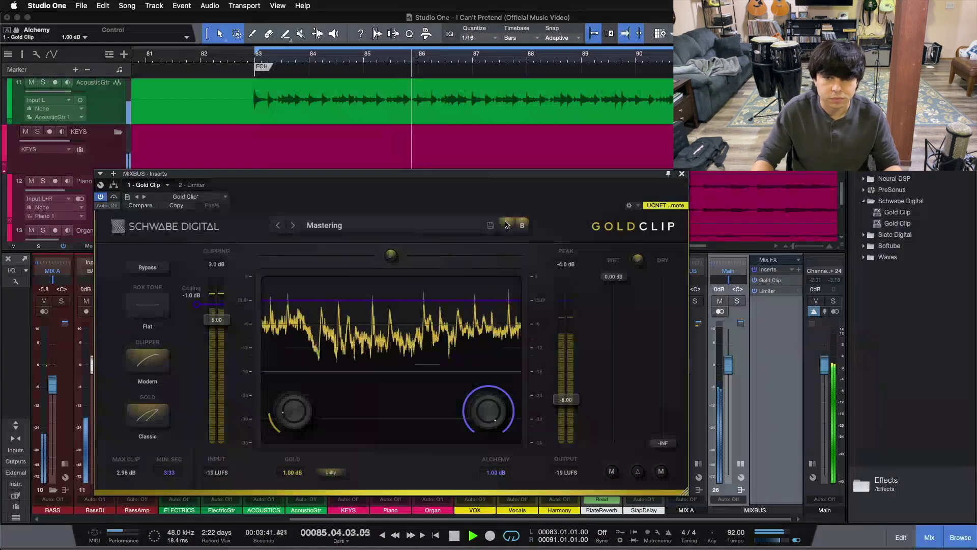
pyautogui.doubleClick(486, 398)
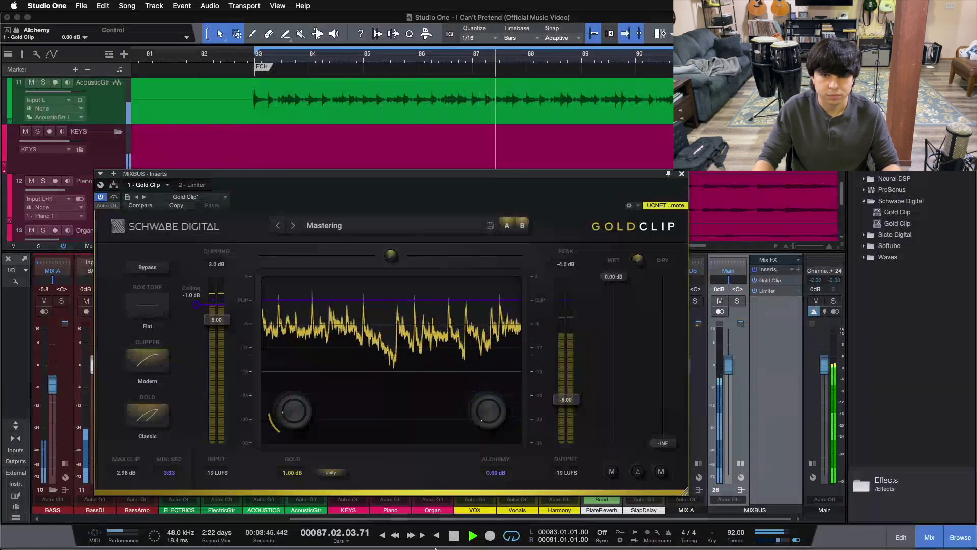
pyautogui.click(487, 415)
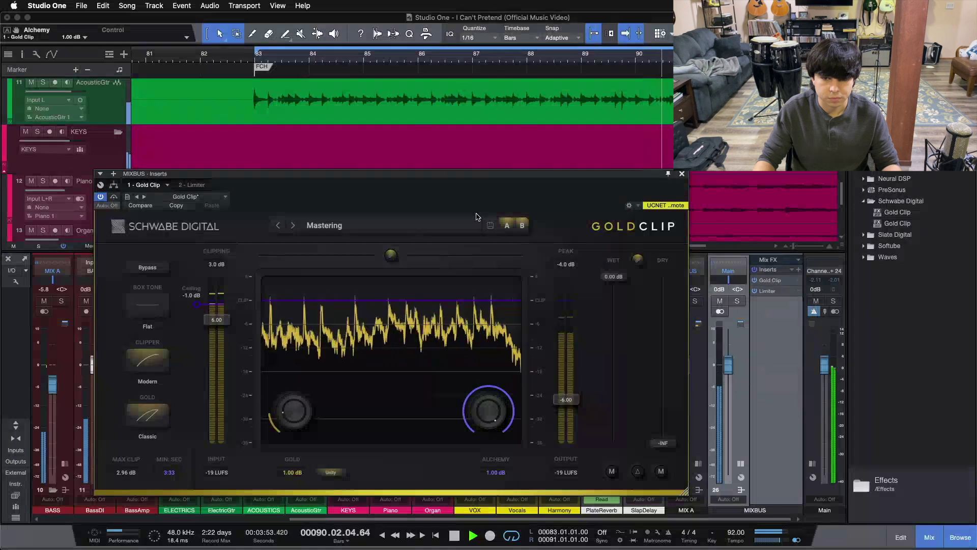
# Alternate Alchemy between 0.00 dB and 1.00 dB during playback, ending at 1.00 dB, and compare Gold Clip against bypass.
pyautogui.click(488, 411)
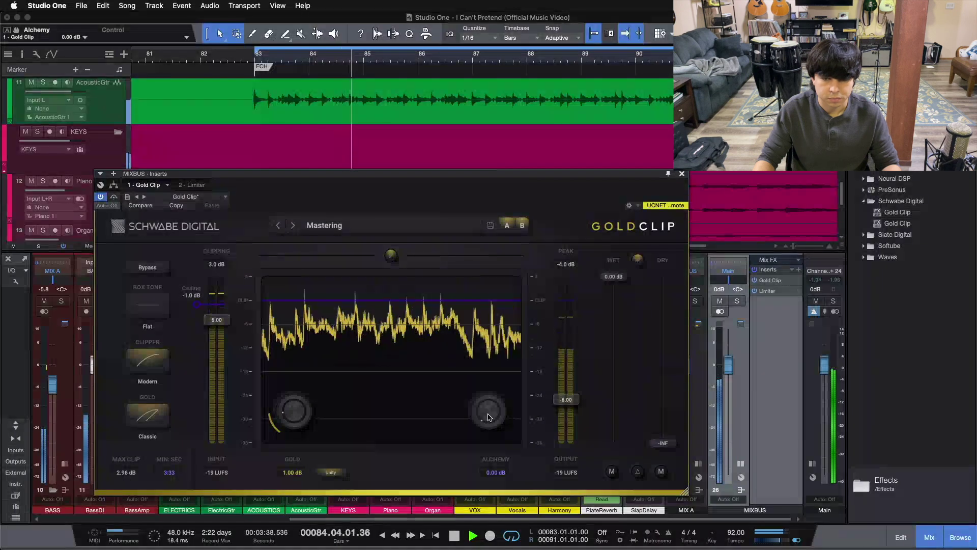
pyautogui.click(487, 416)
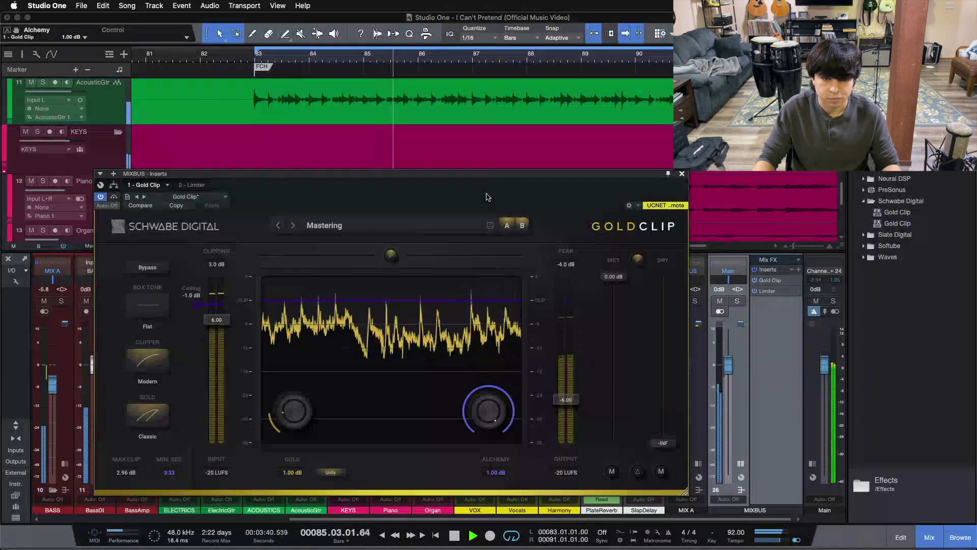
pyautogui.click(487, 415)
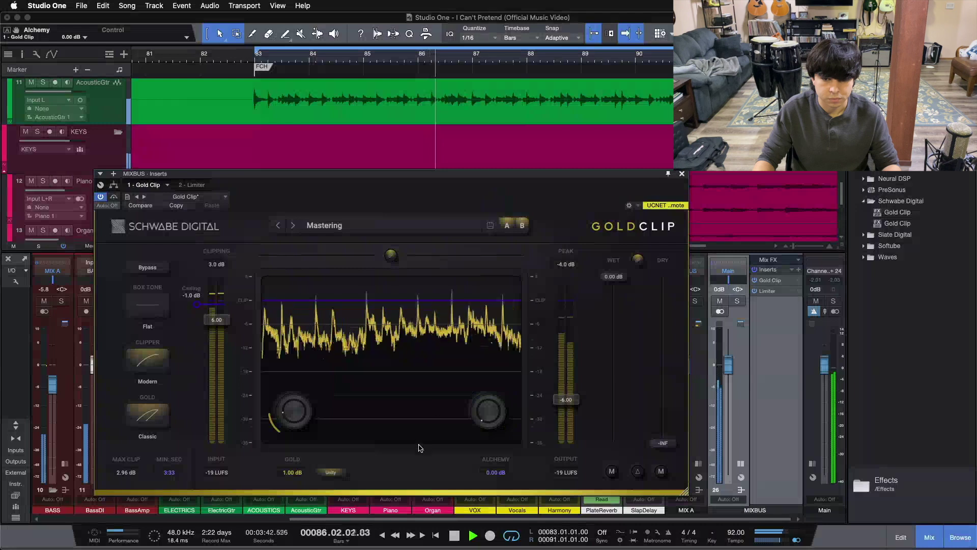
pyautogui.moveTo(483, 421); pyautogui.dragTo(475, 250)
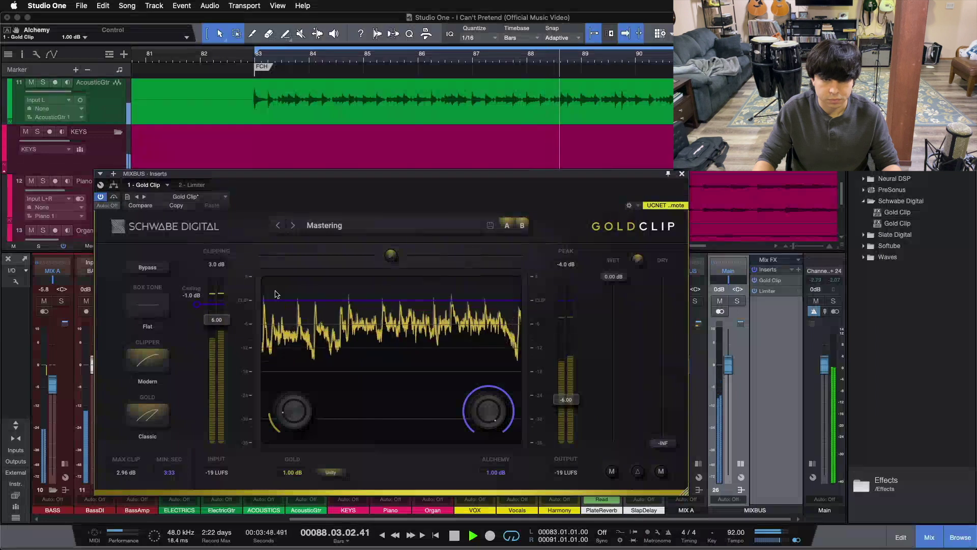
pyautogui.click(146, 268)
pyautogui.click(146, 268)
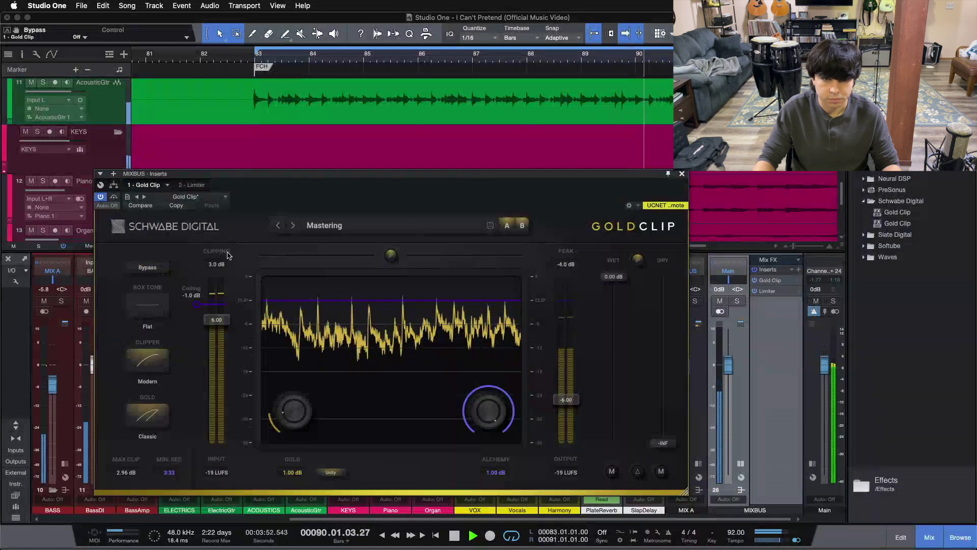
# Reset Alchemy to 0.00 dB, raise it to 1.00 dB once more, return it to 0.00 dB, and stop playback.
pyautogui.moveTo(486, 402); pyautogui.dragTo(485, 439)
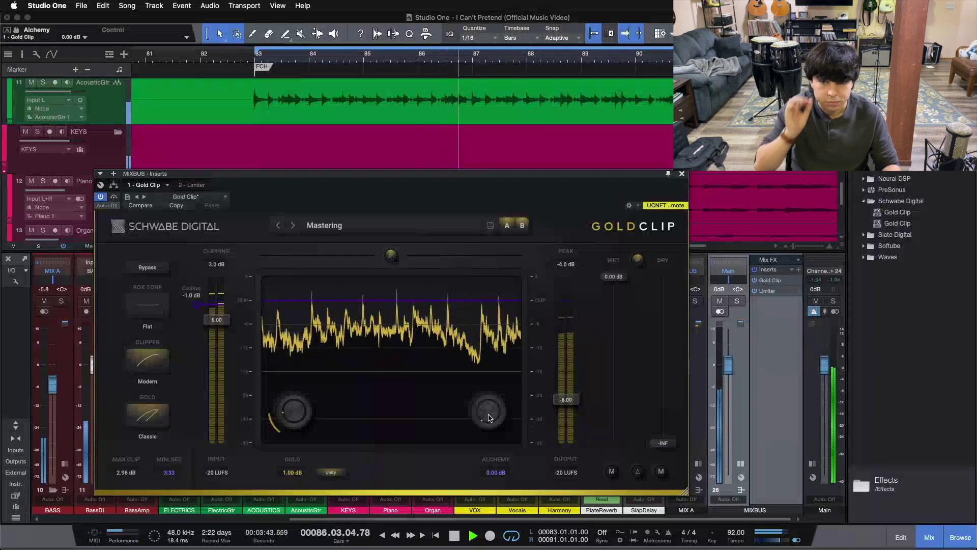
pyautogui.moveTo(489, 418); pyautogui.dragTo(493, 326)
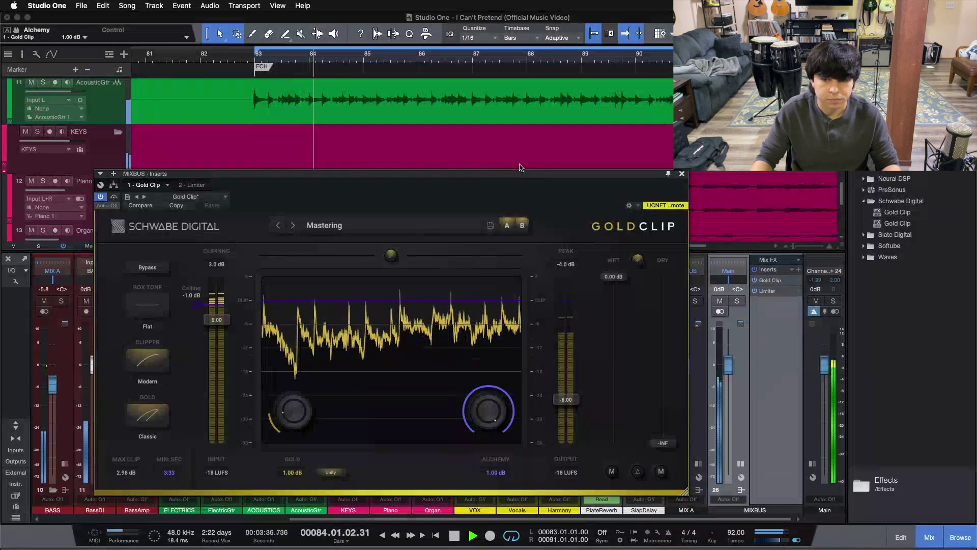
pyautogui.moveTo(502, 371); pyautogui.dragTo(487, 503)
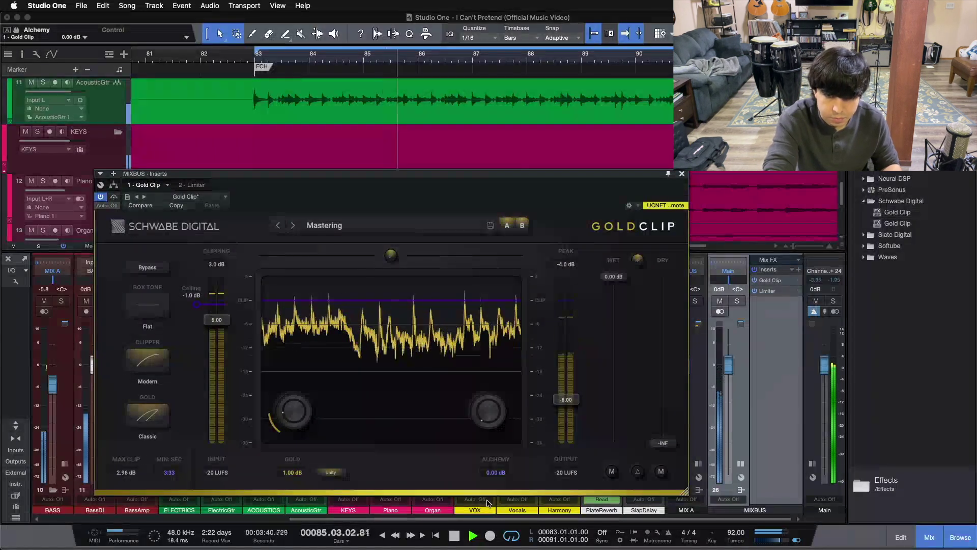
pyautogui.press('space')
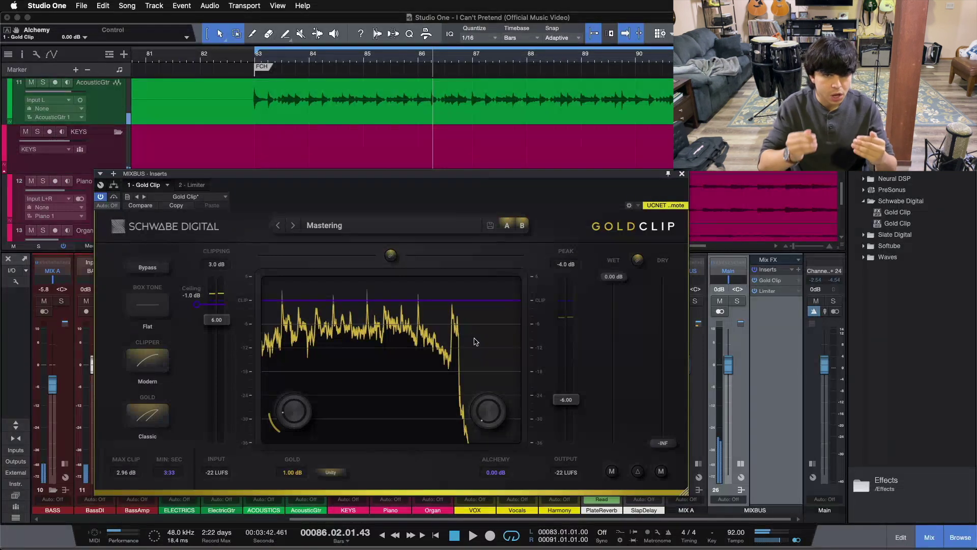
# Try Alchemy at 1.00 dB and 0.49 dB while stopped, reset it to 0.00 dB, and return the playhead to bar 83.
pyautogui.moveTo(472, 440); pyautogui.dragTo(464, 511)
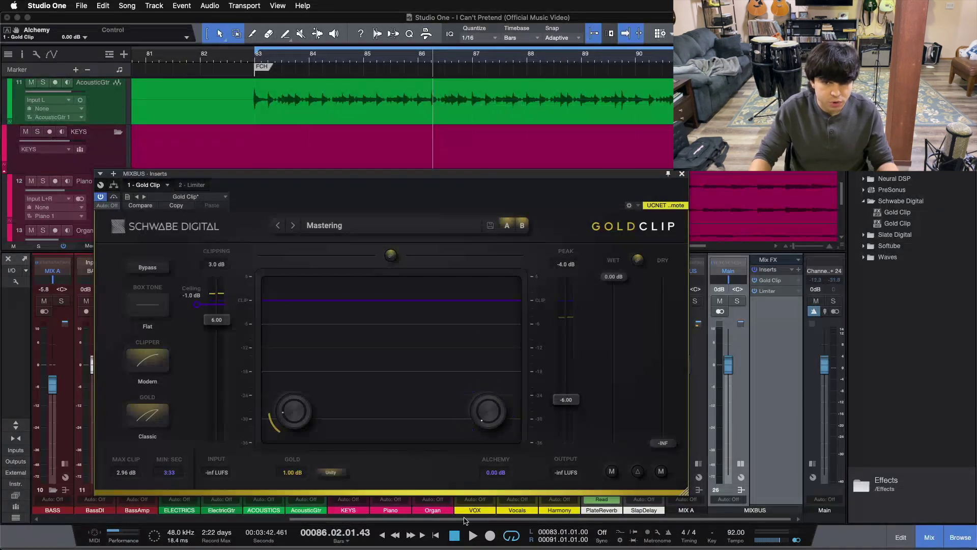
pyautogui.moveTo(487, 406); pyautogui.dragTo(496, 206)
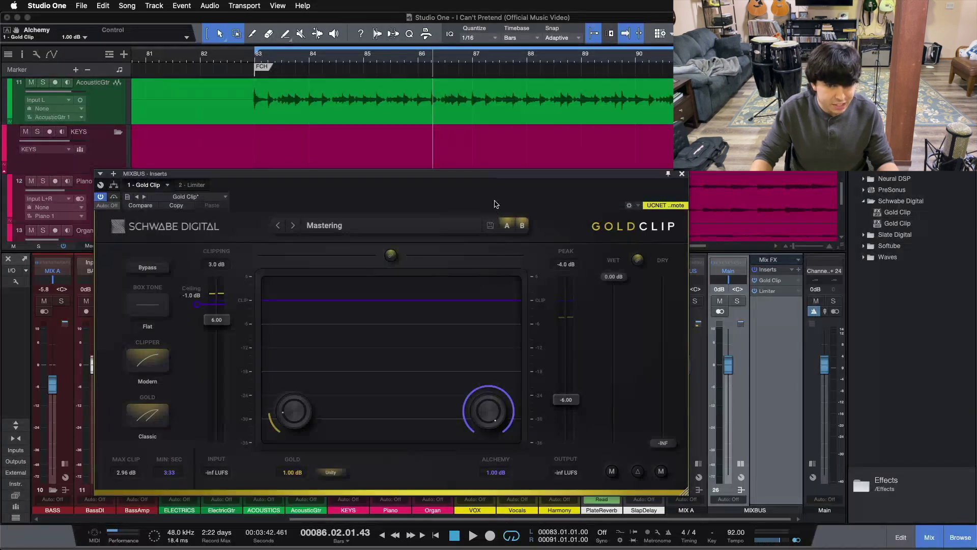
pyautogui.moveTo(464, 336); pyautogui.dragTo(455, 240)
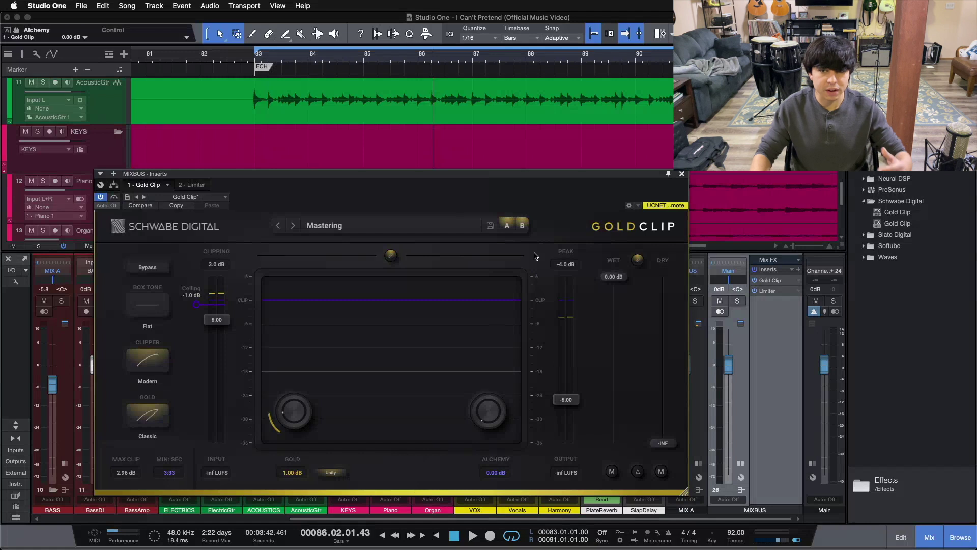
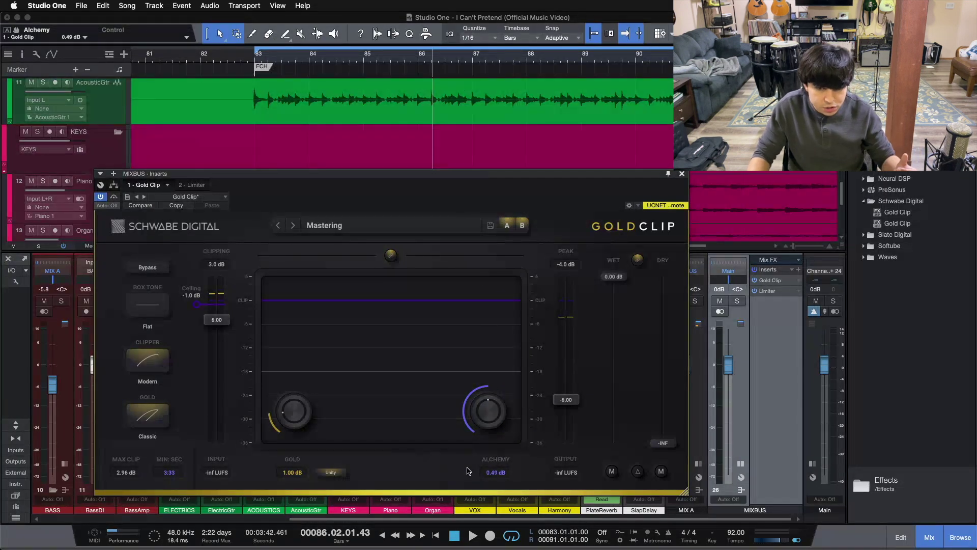
pyautogui.click(452, 539)
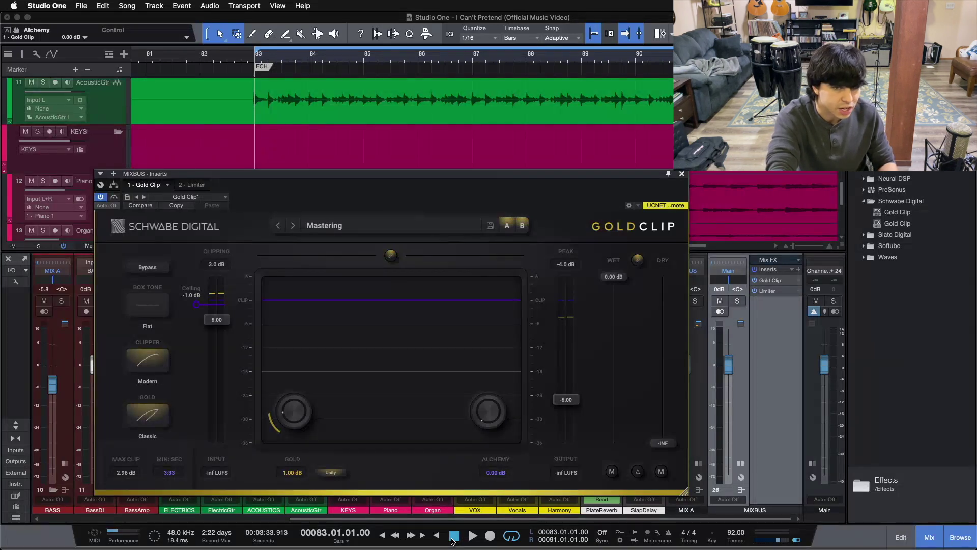
# Play the loop switching Alchemy between 0.00 dB and 1.00 dB, and bypass Gold Clip to compare the 1.00 dB setting.
pyautogui.click(472, 535)
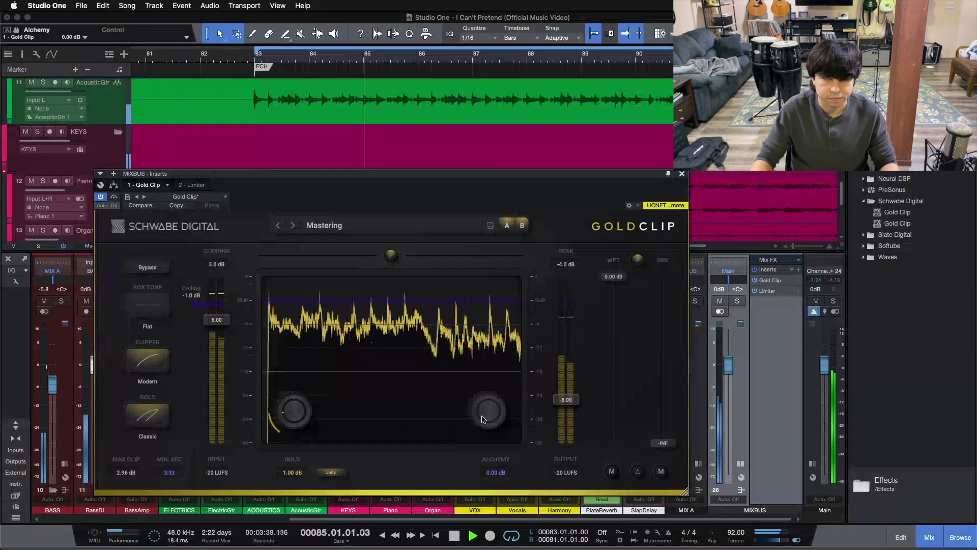
pyautogui.moveTo(484, 419); pyautogui.dragTo(534, 15)
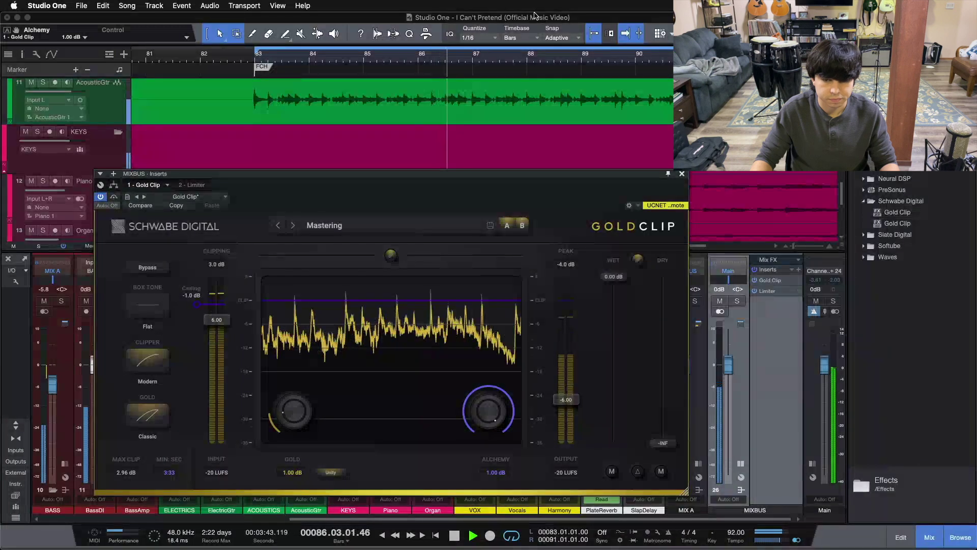
pyautogui.doubleClick(488, 412)
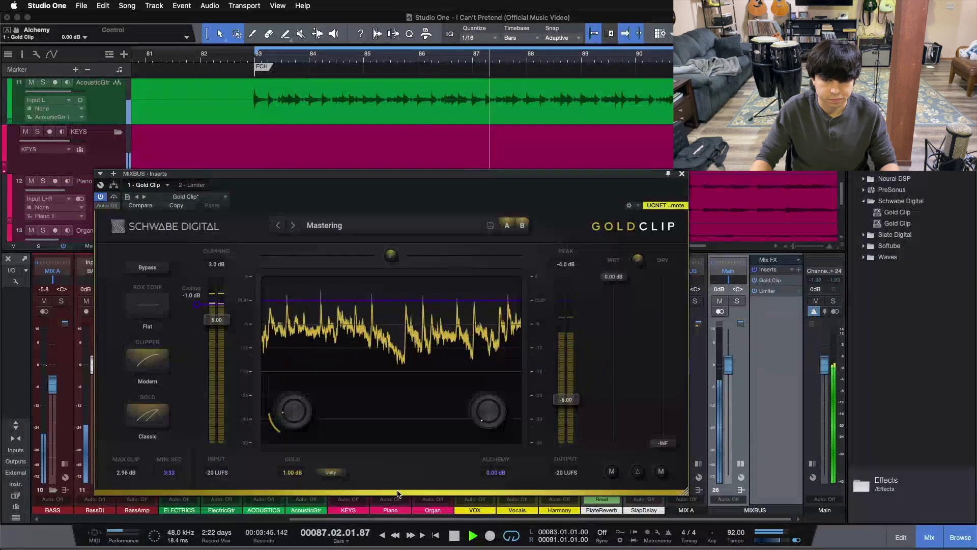
pyautogui.moveTo(488, 411); pyautogui.dragTo(375, 496)
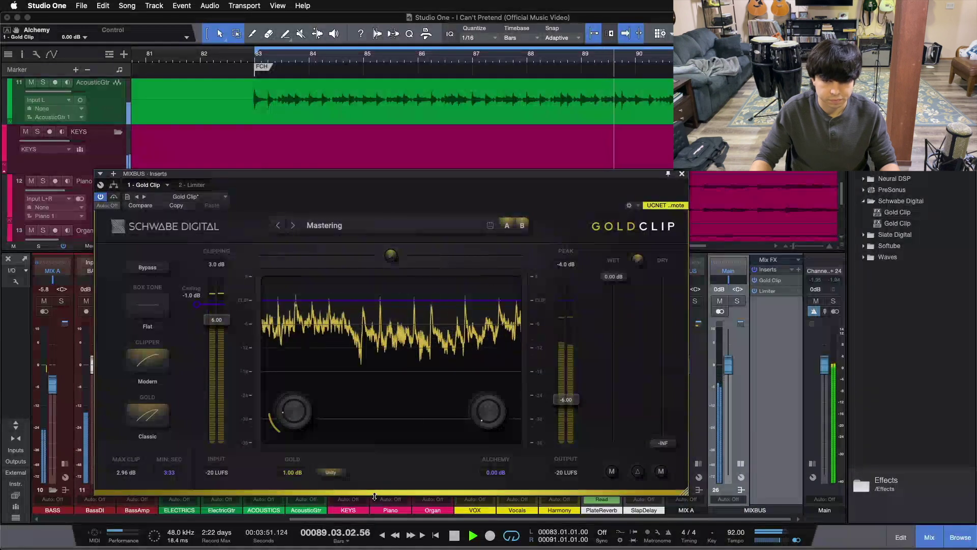
pyautogui.moveTo(483, 416); pyautogui.dragTo(472, 115)
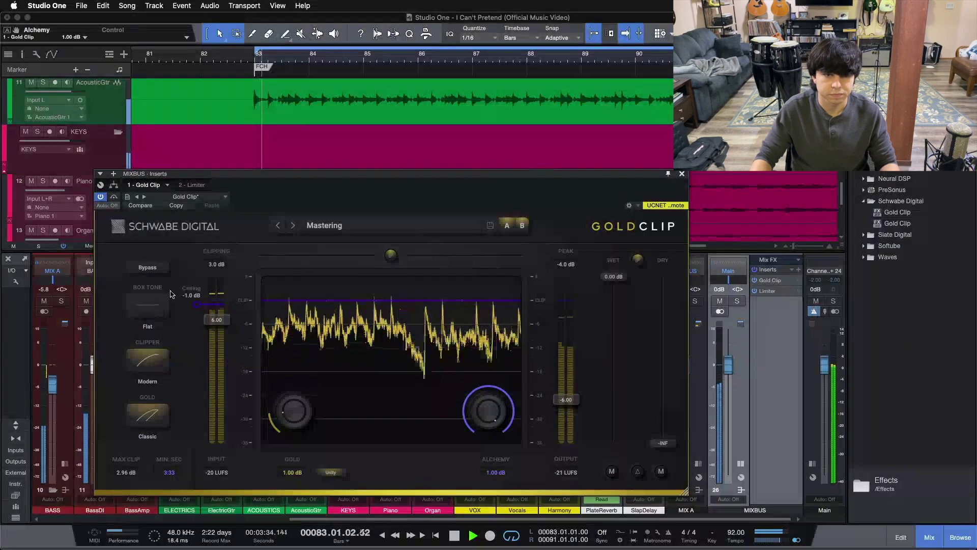
pyautogui.click(154, 271)
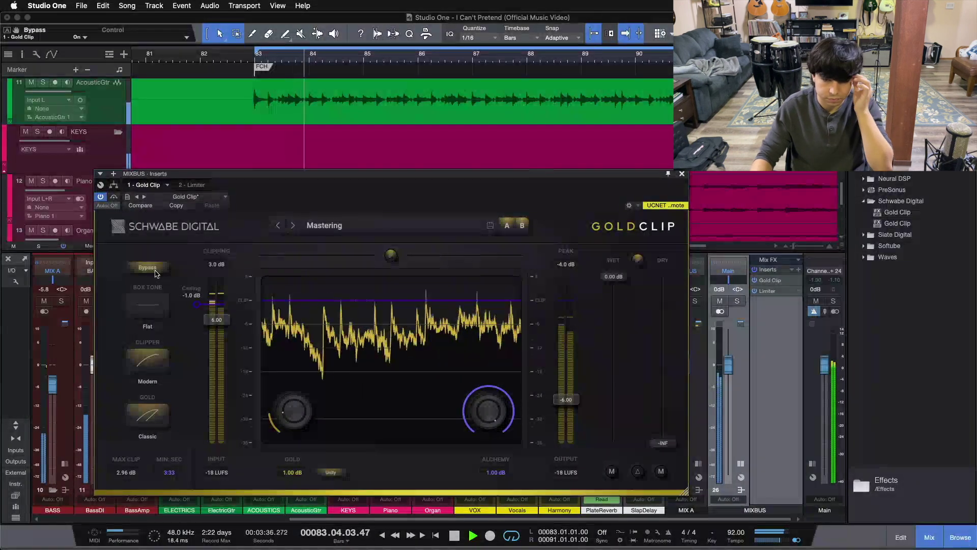
# Lower Alchemy through 0.59 dB to about 0.44 dB and compare the setting against bypass.
pyautogui.moveTo(503, 416); pyautogui.dragTo(501, 448)
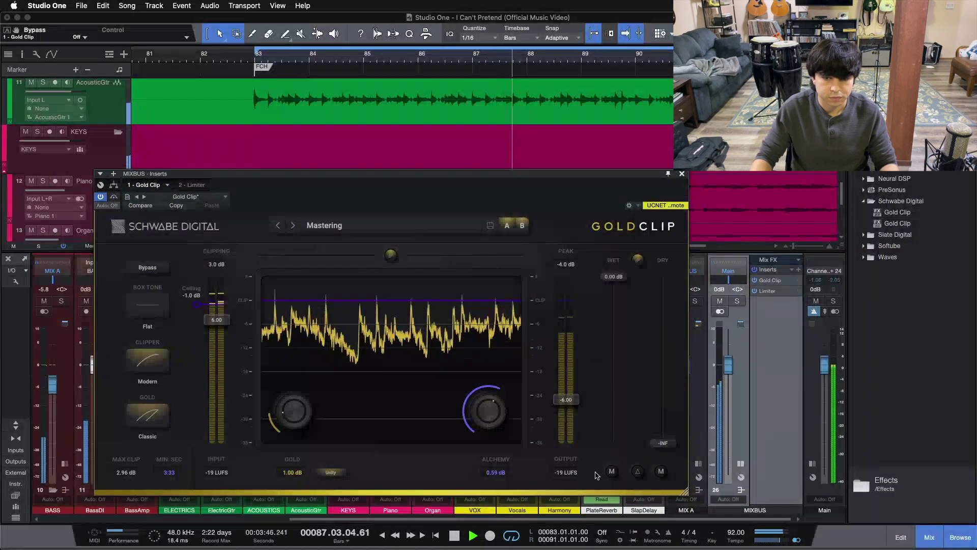
pyautogui.moveTo(490, 418); pyautogui.dragTo(492, 431)
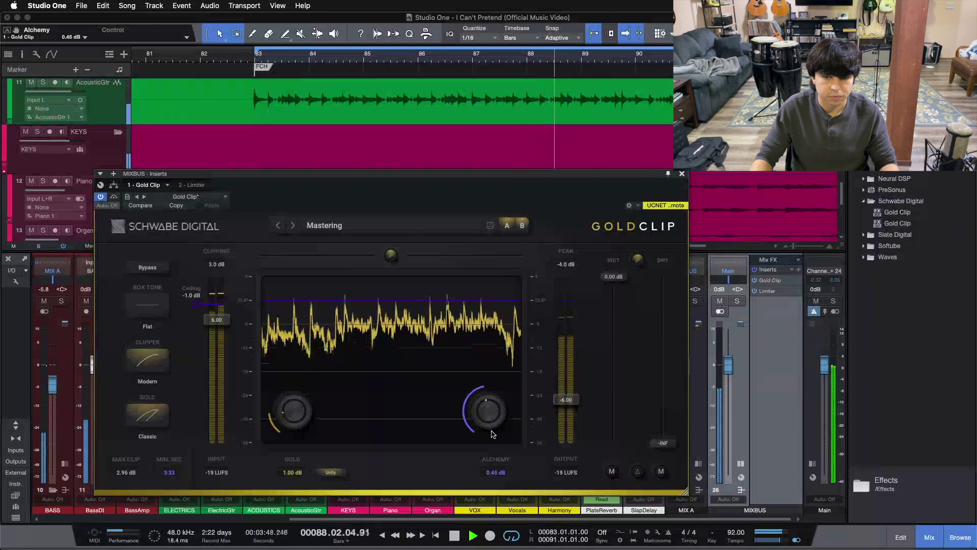
pyautogui.click(150, 268)
pyautogui.click(159, 274)
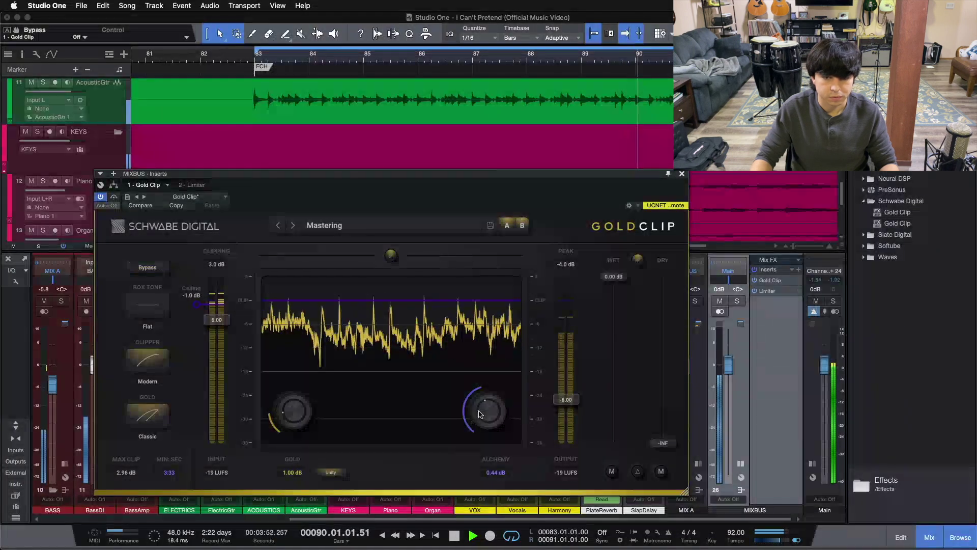
# Reduce Alchemy to 0.33 dB and on to 0.30 dB, comparing each setting against bypass during playback.
pyautogui.moveTo(479, 415); pyautogui.dragTo(476, 426)
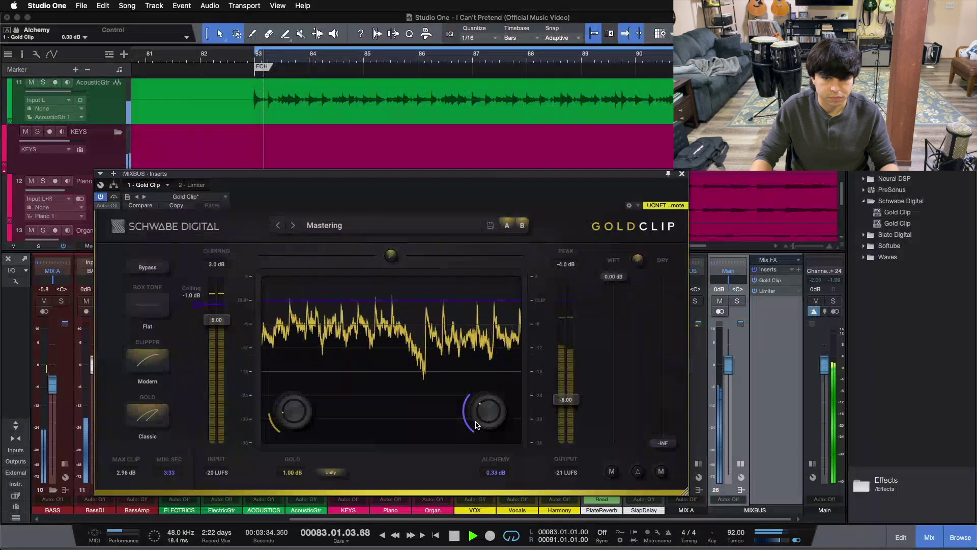
pyautogui.click(157, 275)
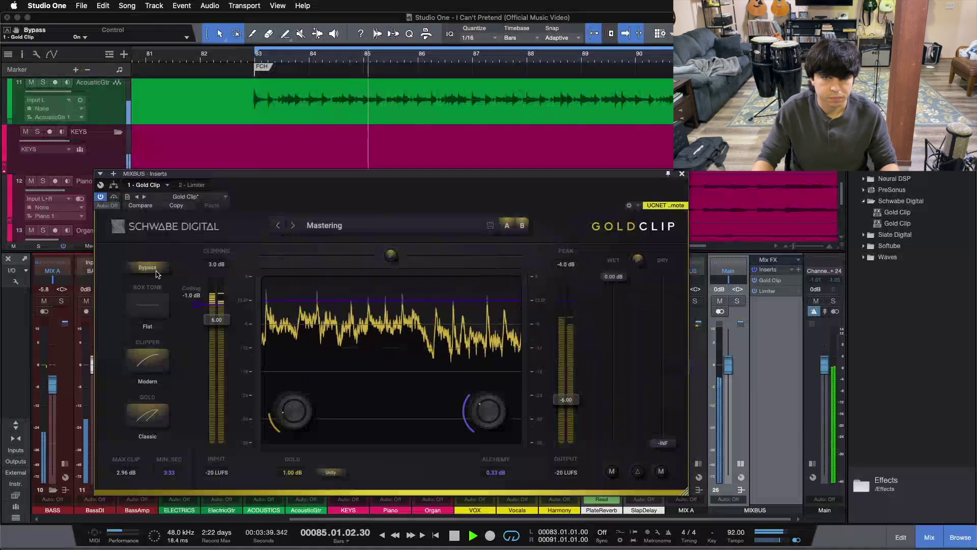
pyautogui.click(157, 274)
pyautogui.moveTo(490, 411); pyautogui.dragTo(491, 415)
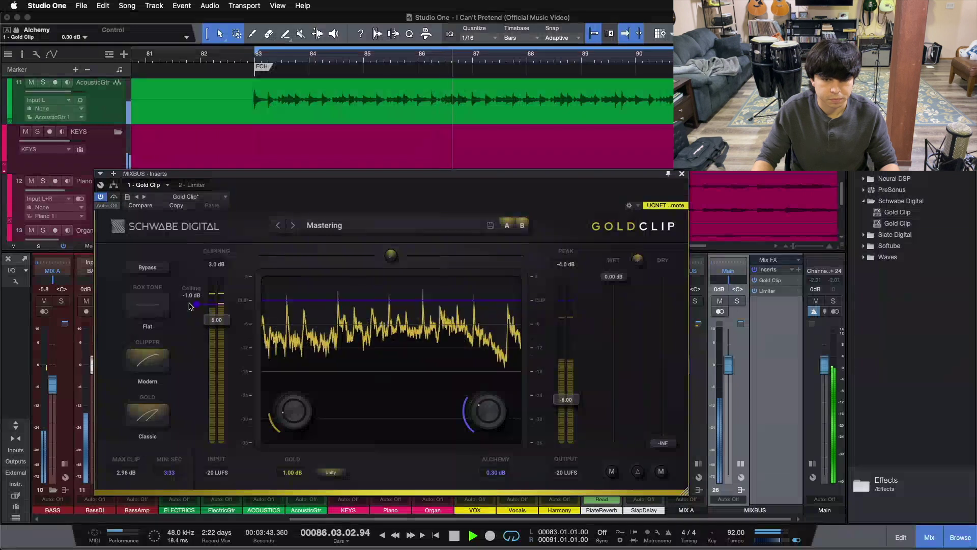
pyautogui.click(160, 271)
pyautogui.click(160, 272)
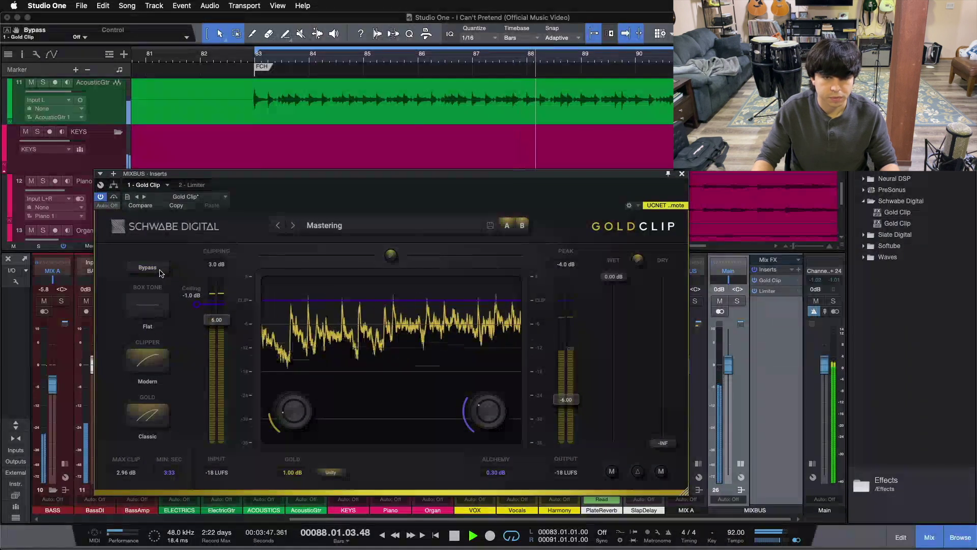
# Compare the 0.30 dB Alchemy setting against bypass again, reposition the Gold Clip window, and stop playback.
pyautogui.moveTo(402, 192); pyautogui.dragTo(434, 168)
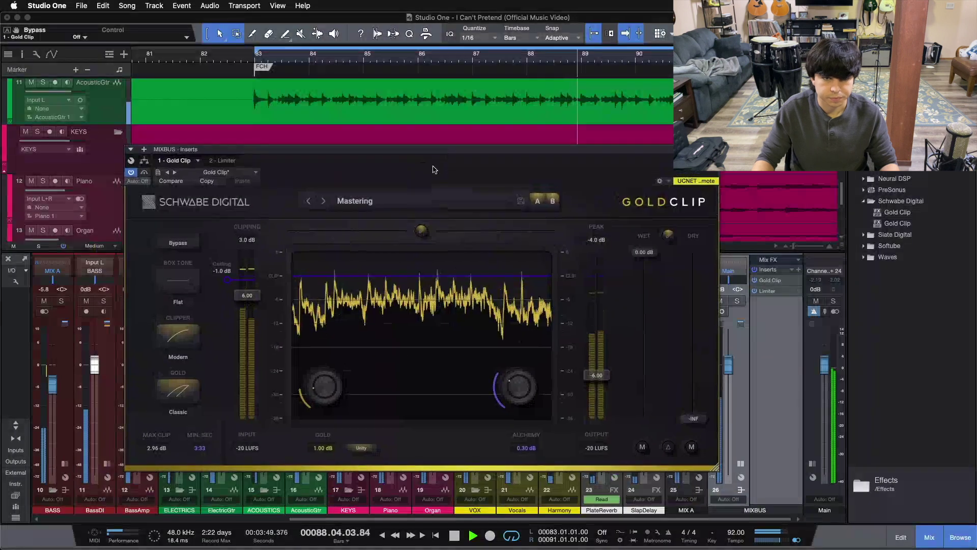
pyautogui.click(180, 244)
pyautogui.click(182, 245)
pyautogui.moveTo(492, 166); pyautogui.dragTo(462, 194)
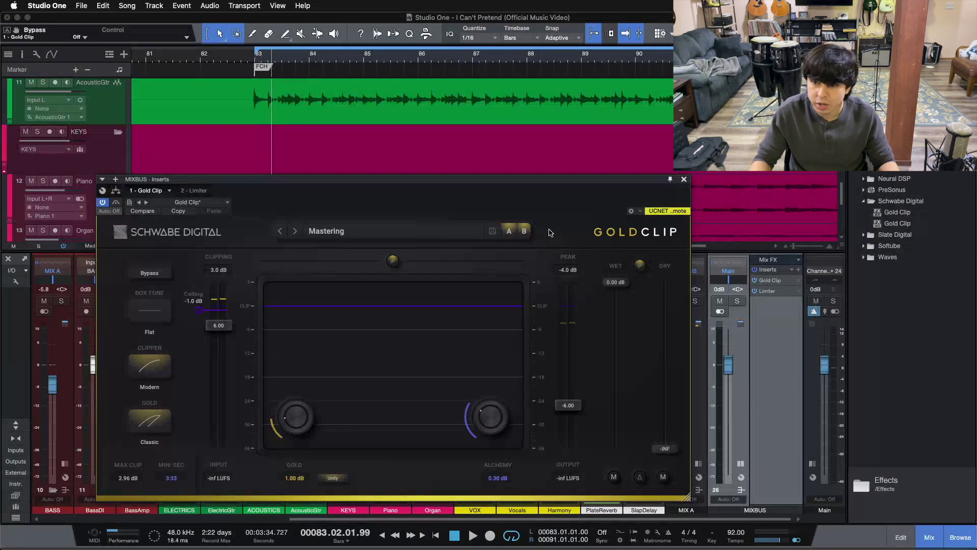
# Toggle the MIXBUS Limiter off and on, view its settings in a repositioned window, and return to Gold Clip.
pyautogui.click(755, 292)
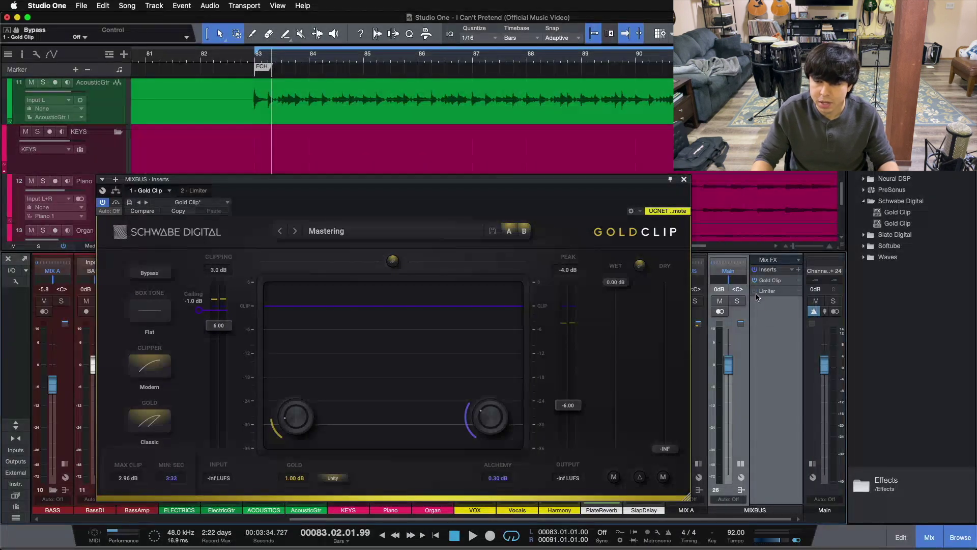
pyautogui.doubleClick(764, 293)
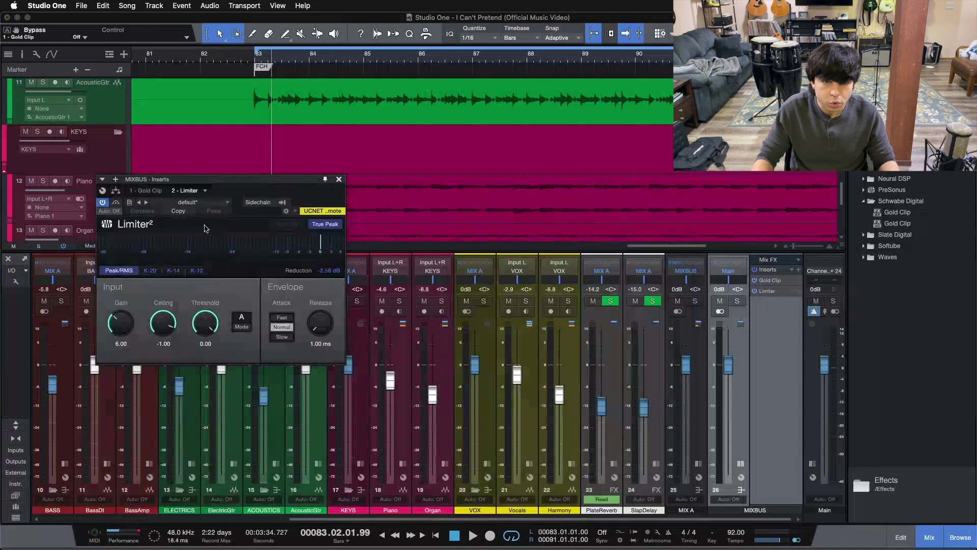
pyautogui.moveTo(246, 195); pyautogui.dragTo(340, 270)
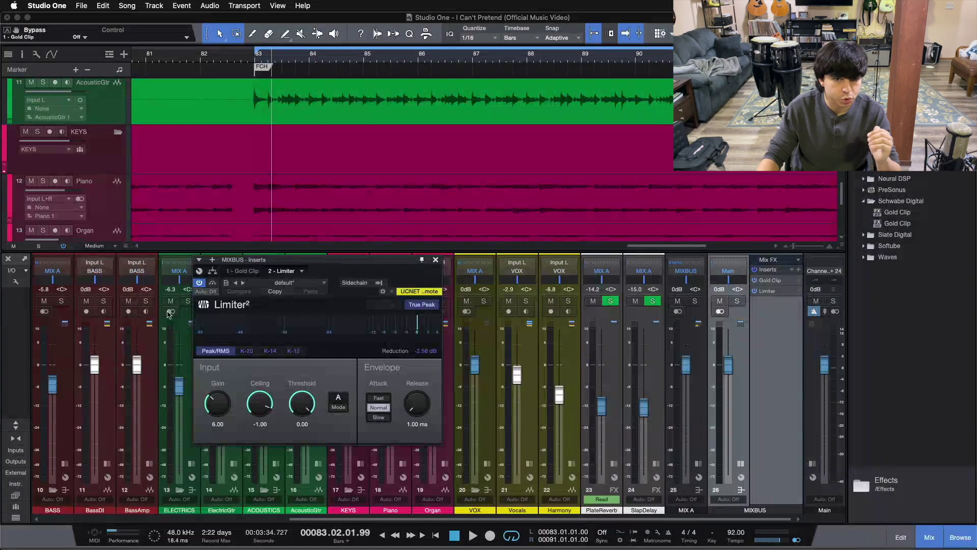
pyautogui.click(243, 271)
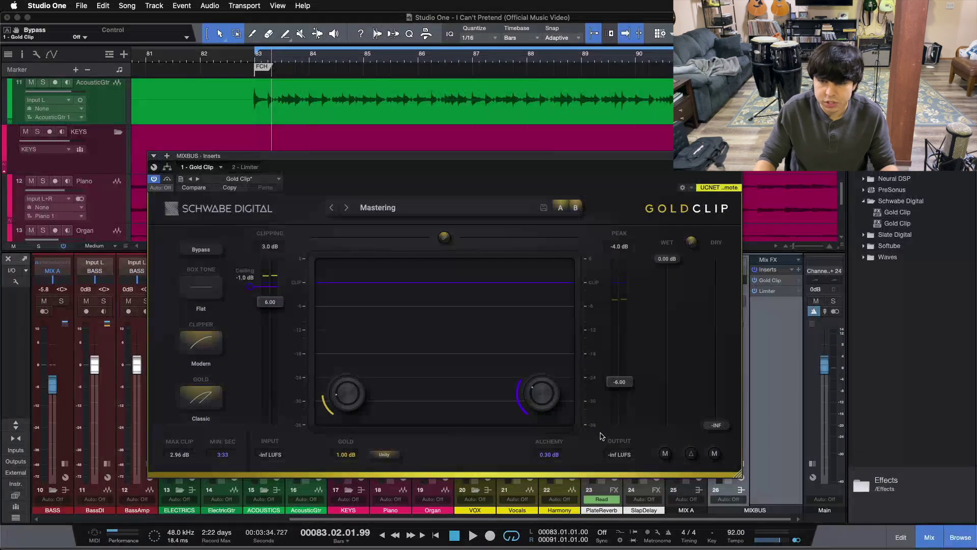
# Reposition the Gold Clip window, switch to the Limiter on MIXBUS, and deactivate it.
pyautogui.moveTo(615, 184); pyautogui.dragTo(533, 183)
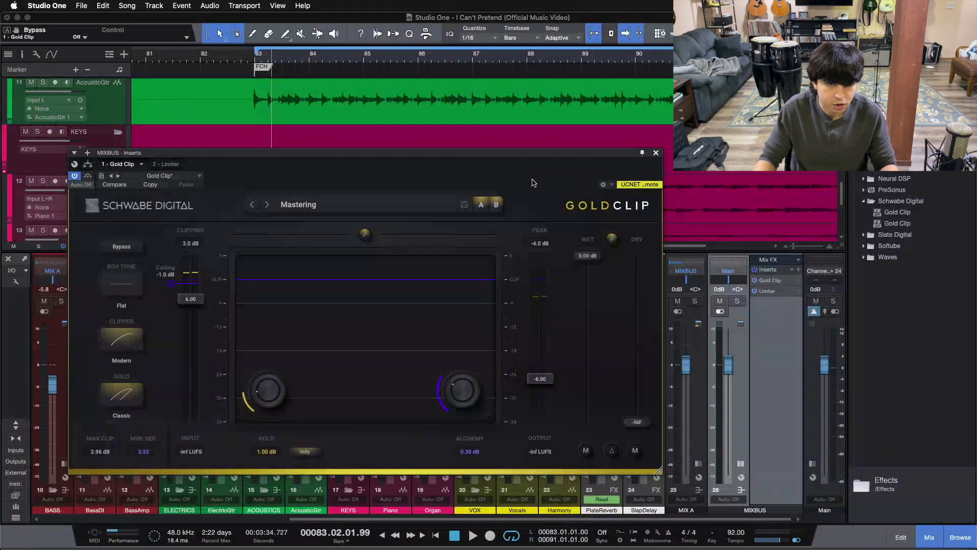
pyautogui.click(164, 163)
pyautogui.click(76, 176)
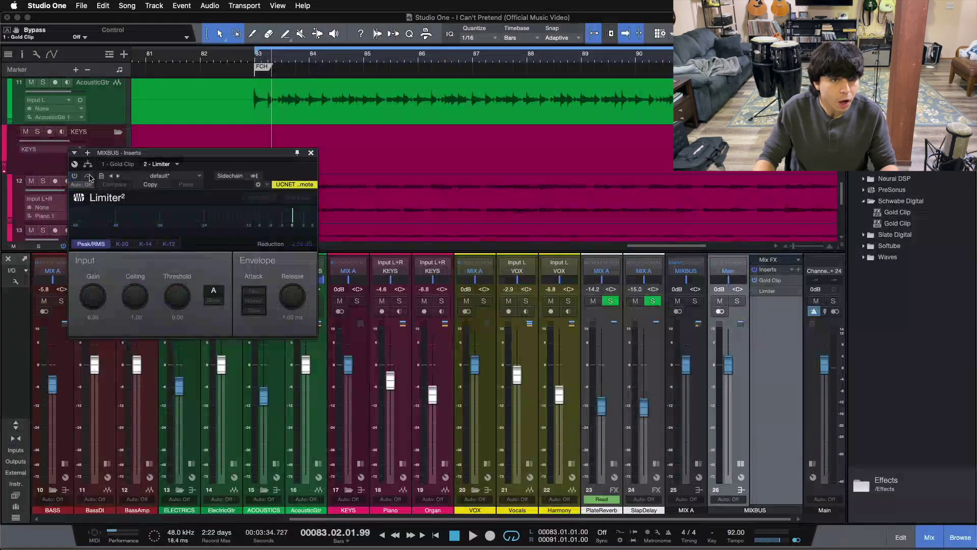
# Switch to Gold Clip on MIXBUS, raise its output to 0.00 dB during playback, and compare the result against bypass.
pyautogui.click(123, 164)
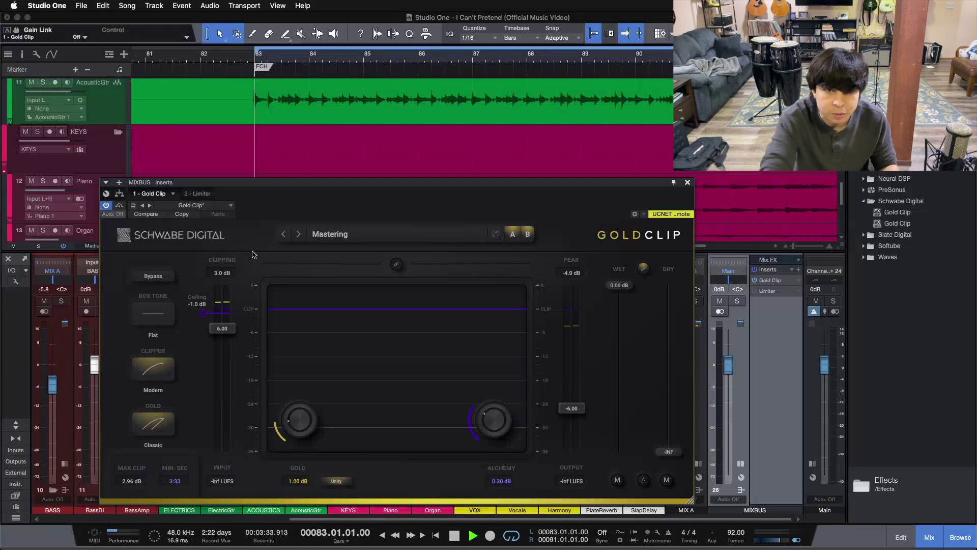
pyautogui.press('space')
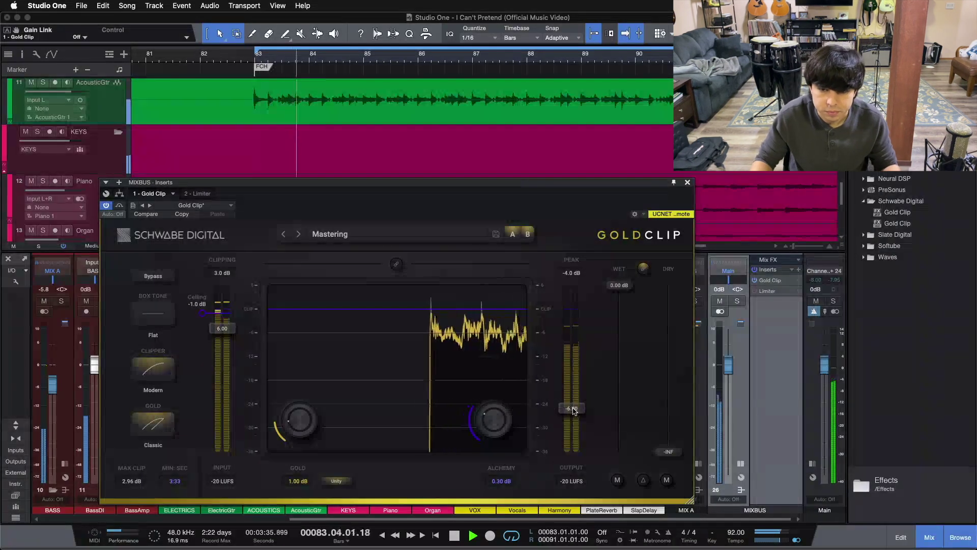
pyautogui.moveTo(571, 408); pyautogui.dragTo(576, 369)
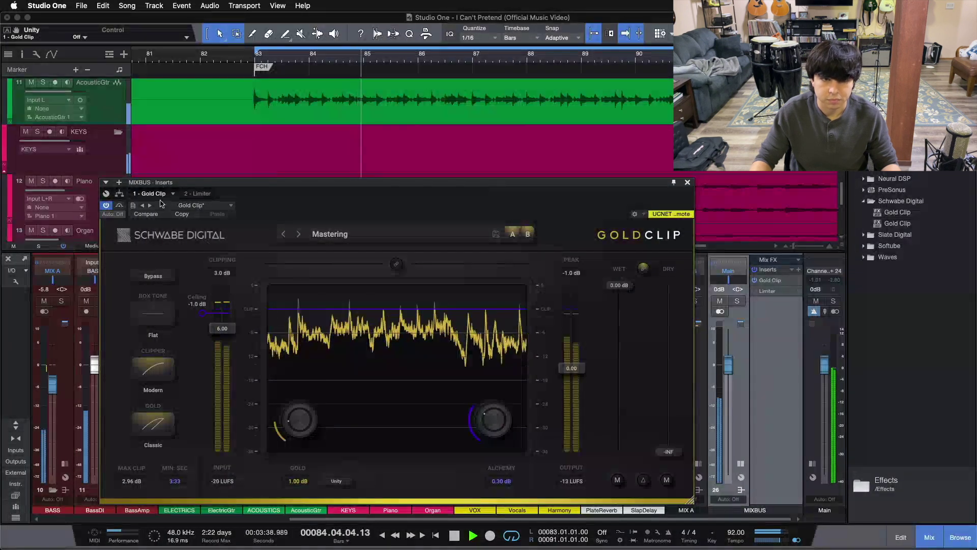
pyautogui.click(161, 280)
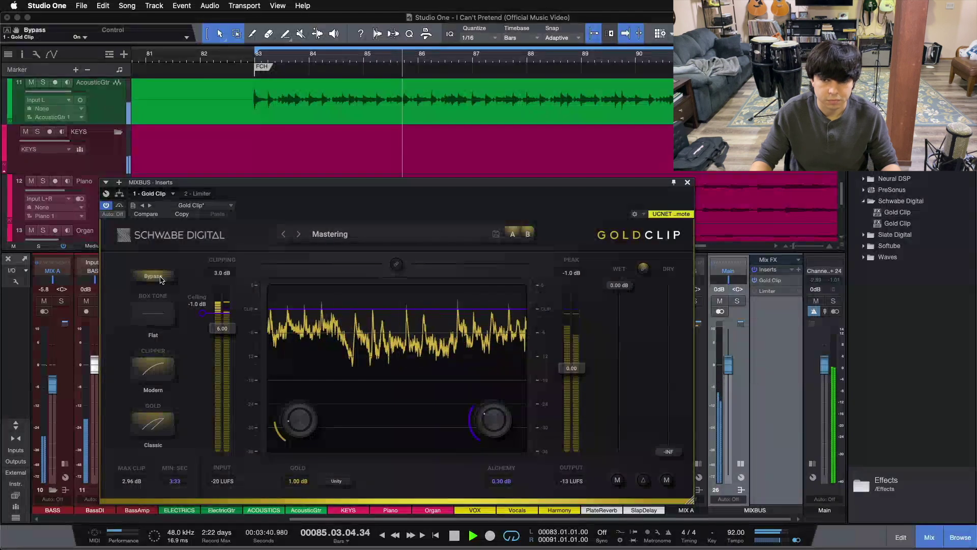
pyautogui.click(161, 280)
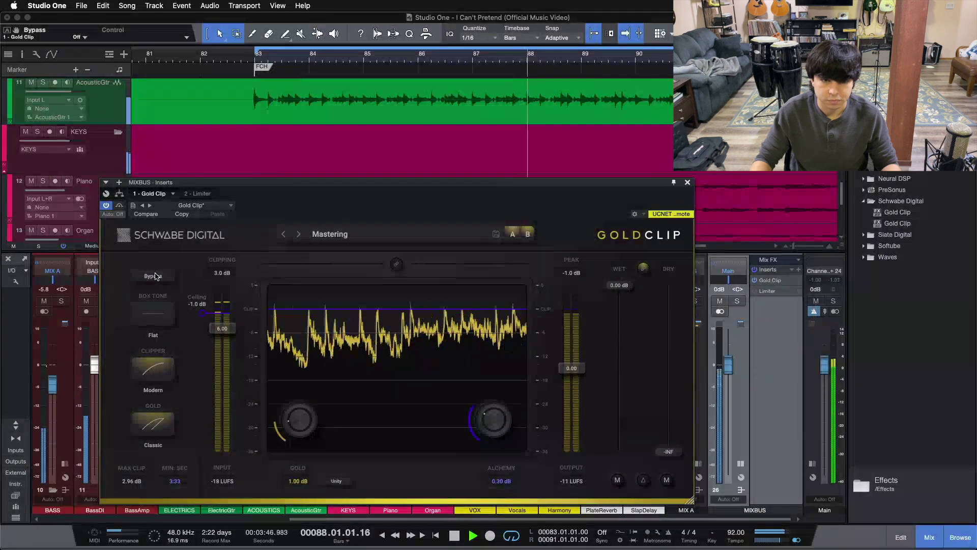
# Compare Gold Clip with Unity on and off and against bypass, and stop playback.
pyautogui.click(336, 480)
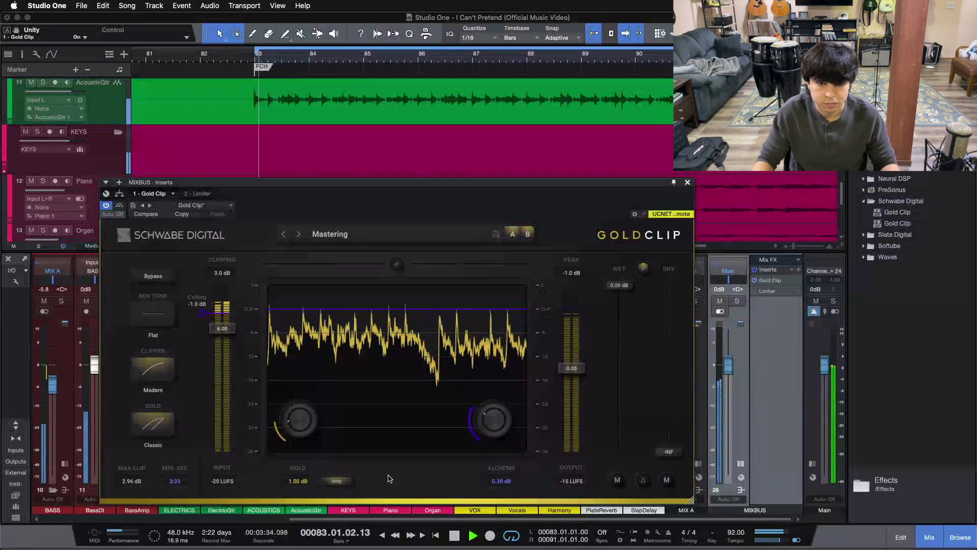
pyautogui.click(154, 277)
pyautogui.click(154, 277)
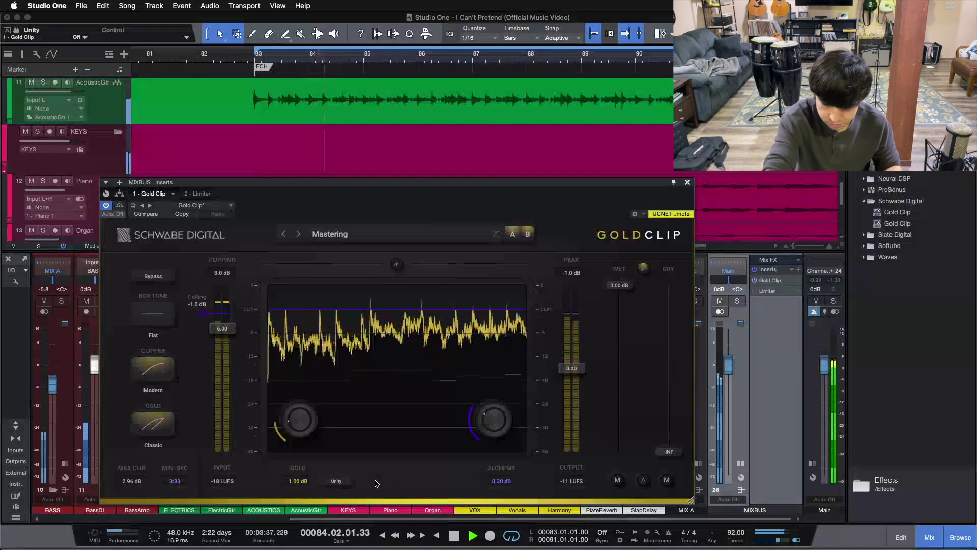
pyautogui.press('space')
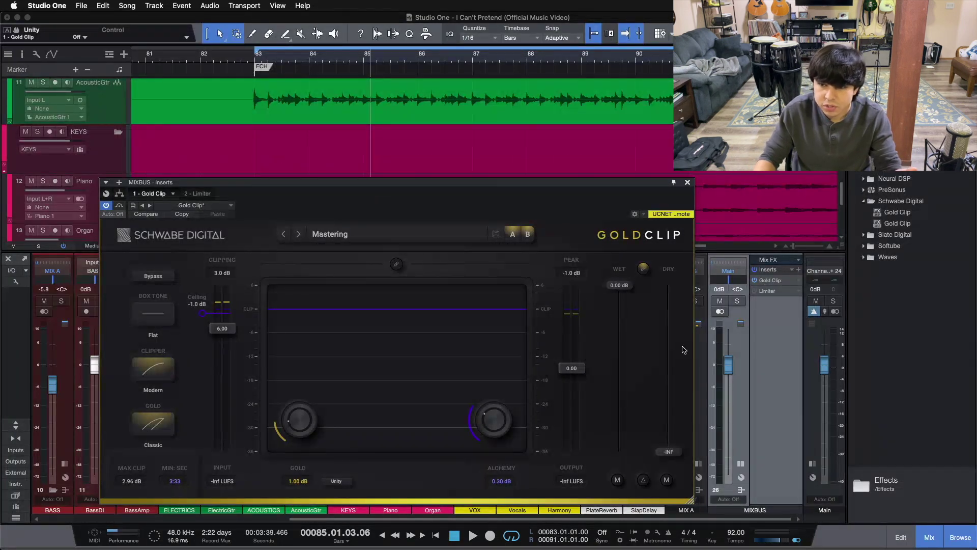
# Close the Main channel's inserts window, reopen Gold Clip on MIXBUS, and start playback from bar 83.
pyautogui.click(835, 410)
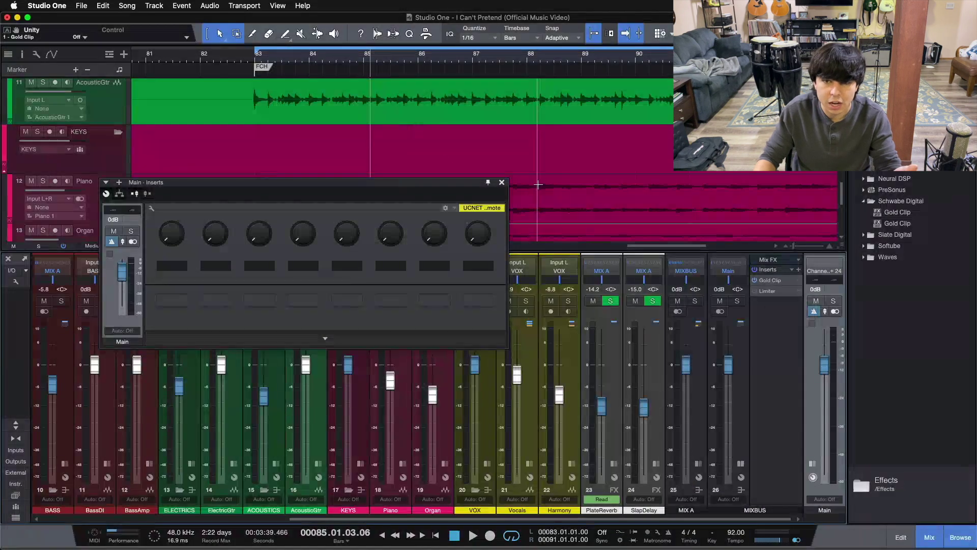
pyautogui.click(502, 182)
pyautogui.press('space')
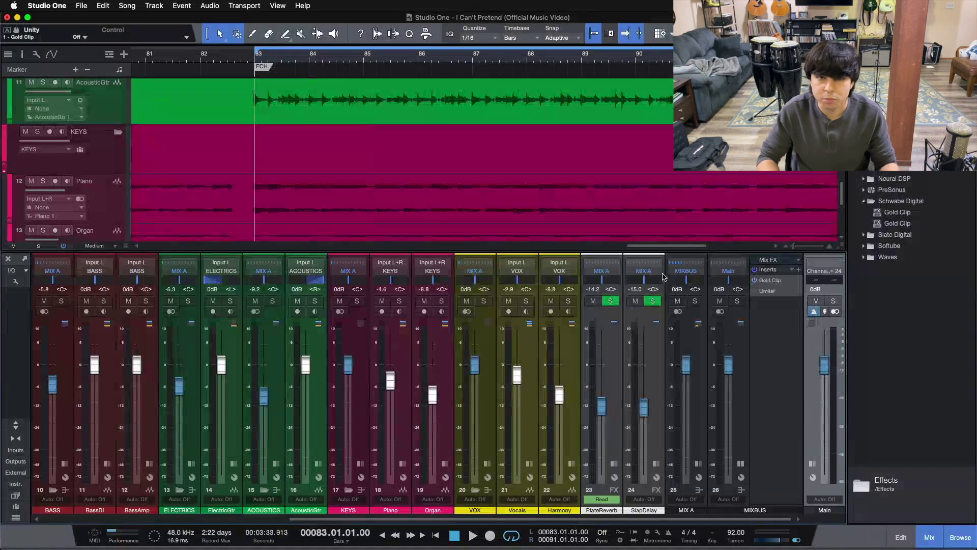
pyautogui.click(770, 280)
pyautogui.press('space')
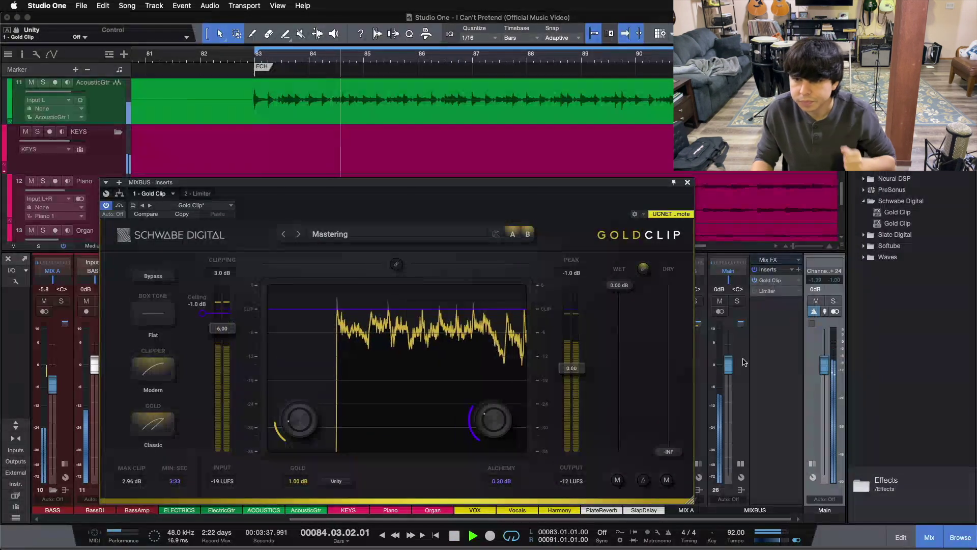
# Open the MIXBUS Limiter in a repositioned window, activate it, and set its input gain to 6.00 while it is bypassed.
pyautogui.click(767, 291)
pyautogui.moveTo(229, 182); pyautogui.dragTo(458, 204)
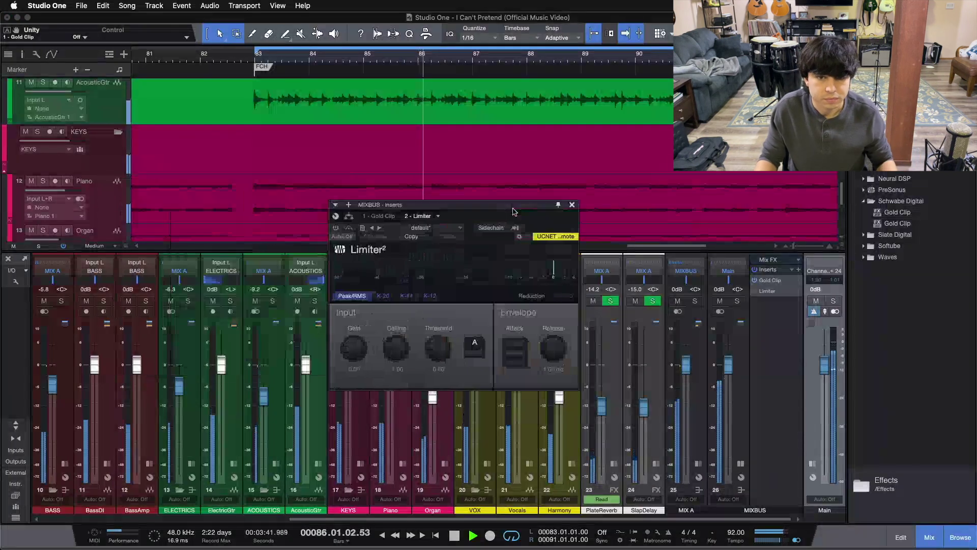
pyautogui.click(335, 228)
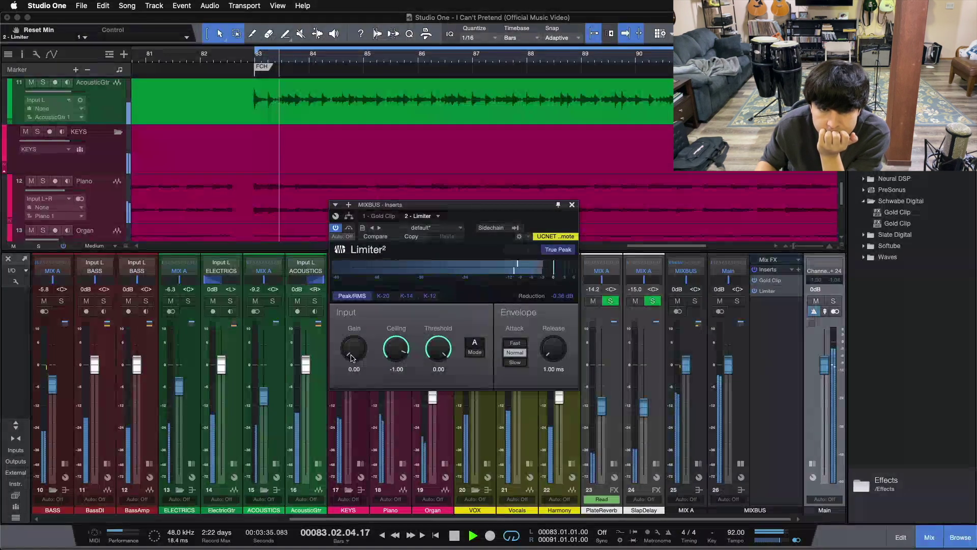
pyautogui.click(349, 228)
pyautogui.click(355, 368)
pyautogui.write('6')
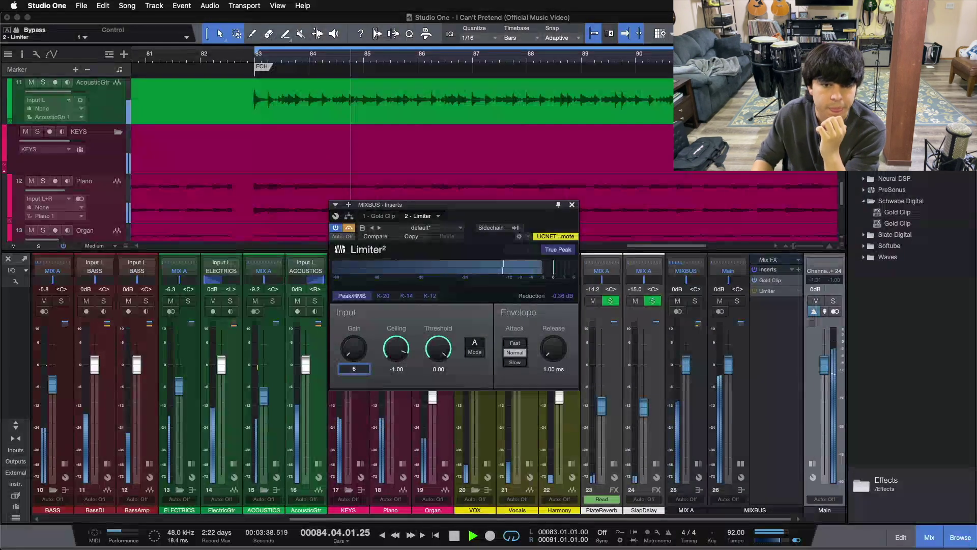
pyautogui.press('Return')
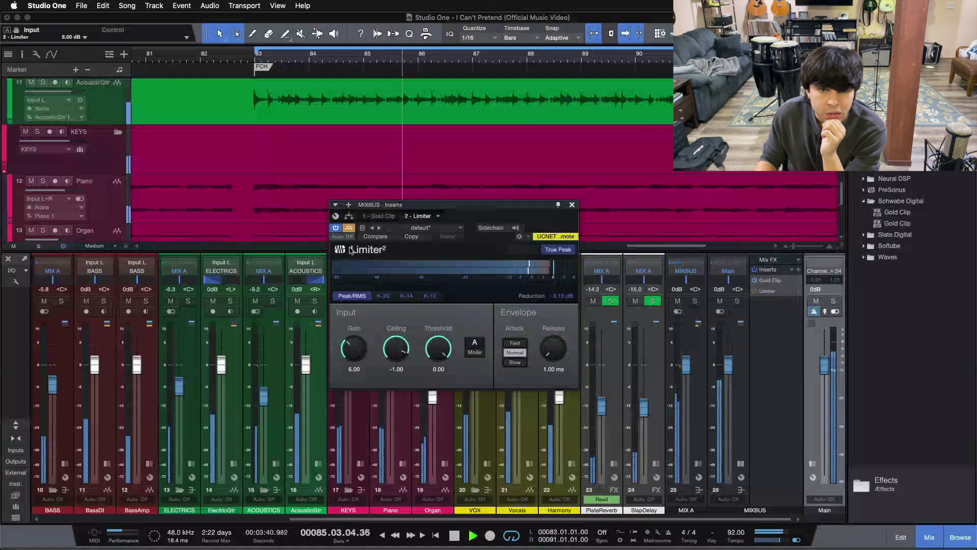
# Compare the Limiter deactivated and activated during playback, and close its window.
pyautogui.click(336, 228)
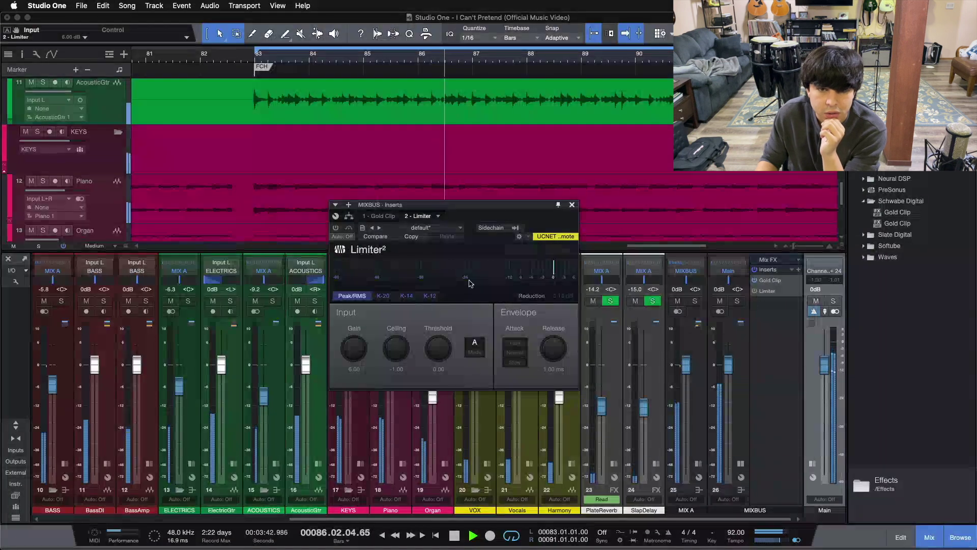
pyautogui.click(336, 228)
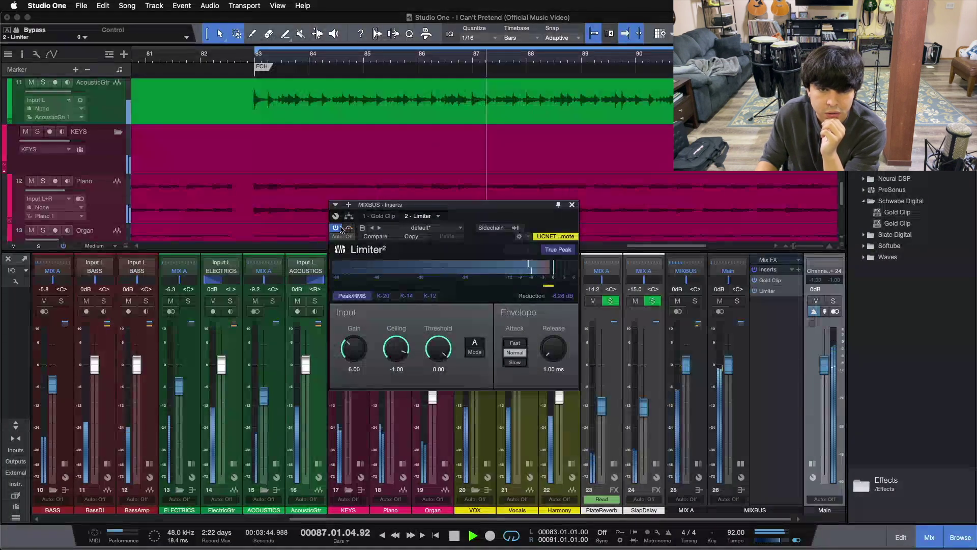
pyautogui.click(572, 204)
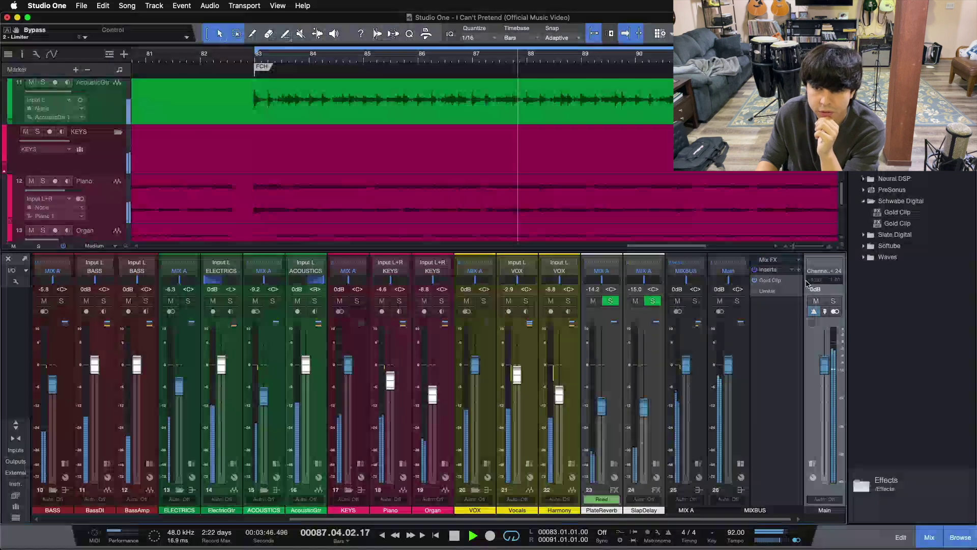
# Check Gold Clip on MIXBUS, switch to the activated Limiter, and reposition its window over the mixer.
pyautogui.click(771, 280)
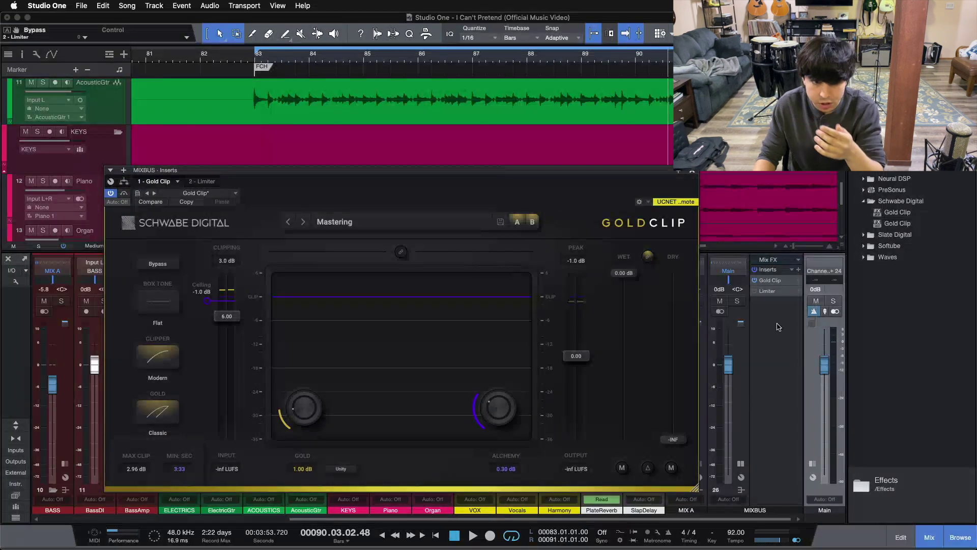
pyautogui.click(760, 293)
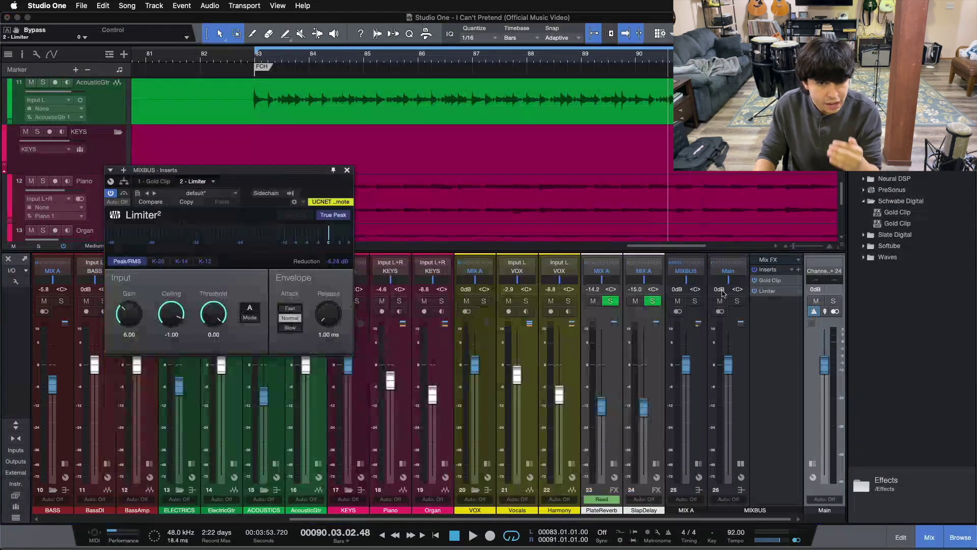
pyautogui.moveTo(320, 191); pyautogui.dragTo(544, 296)
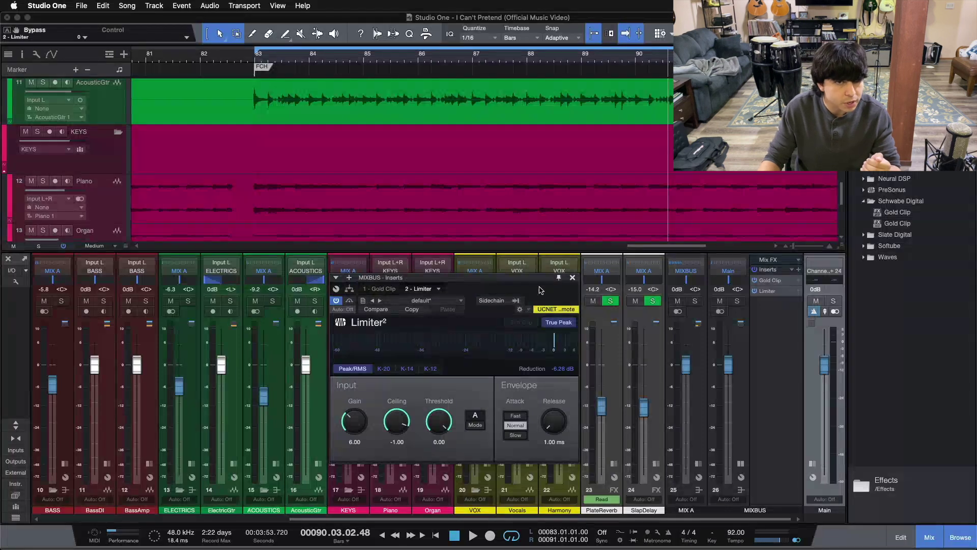
pyautogui.moveTo(541, 290); pyautogui.dragTo(557, 312)
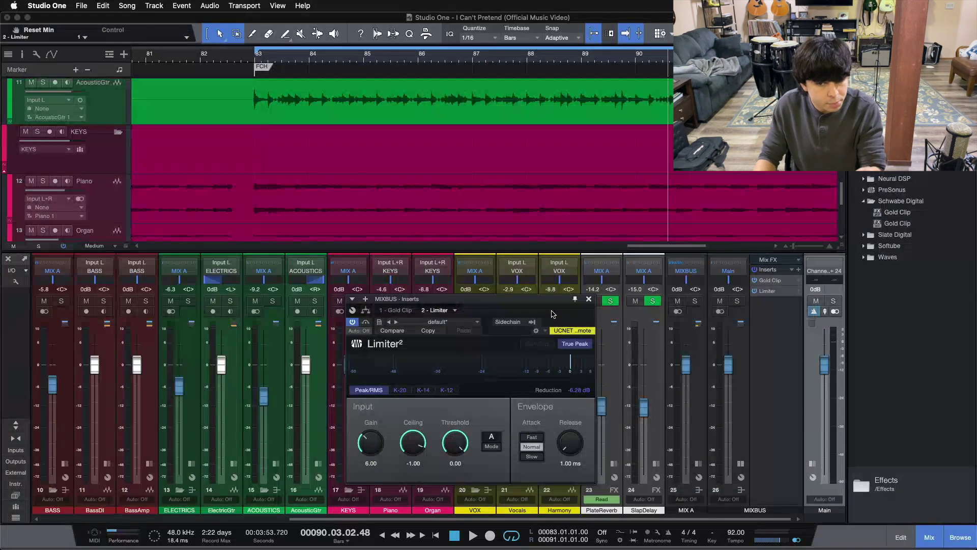
# Return to Gold Clip on MIXBUS in a repositioned window and deactivate the Limiter.
pyautogui.click(770, 280)
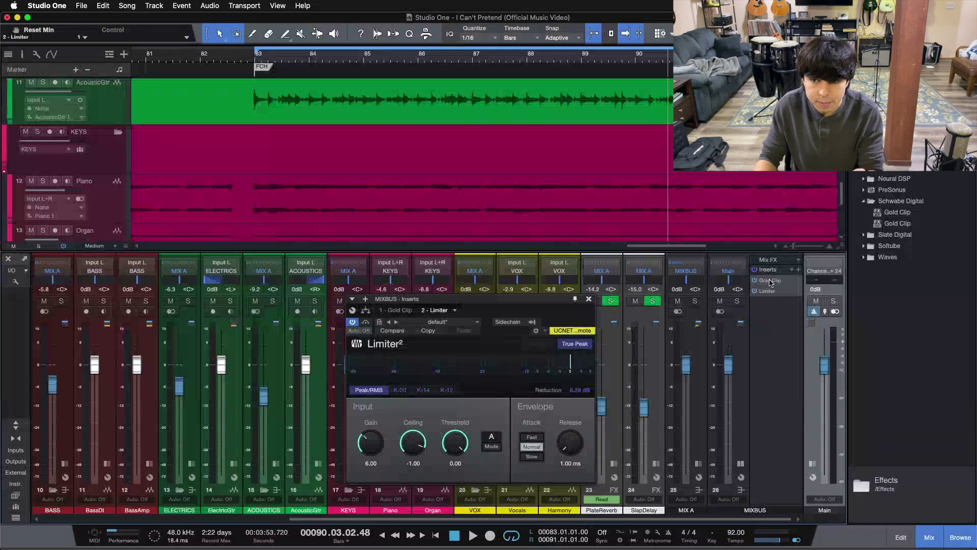
pyautogui.moveTo(606, 299); pyautogui.dragTo(385, 130)
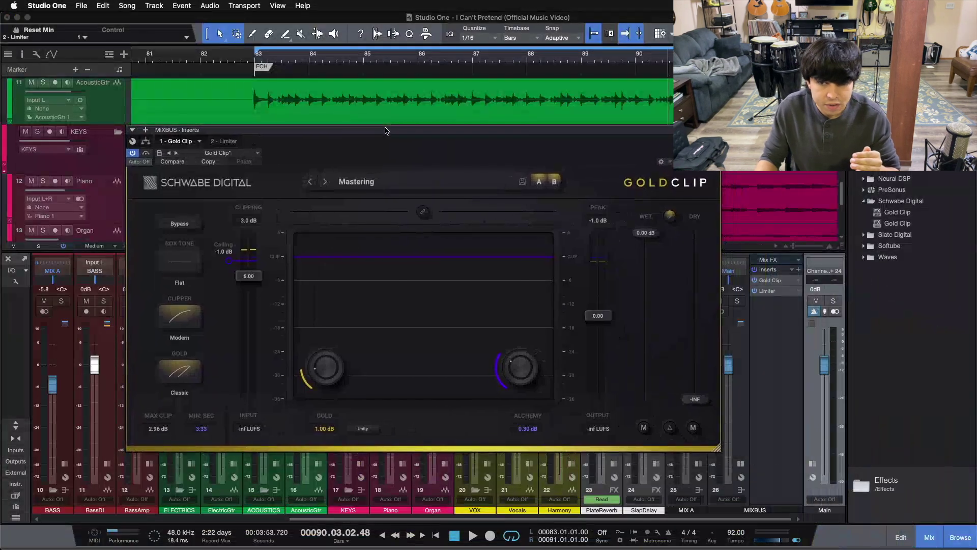
pyautogui.click(222, 142)
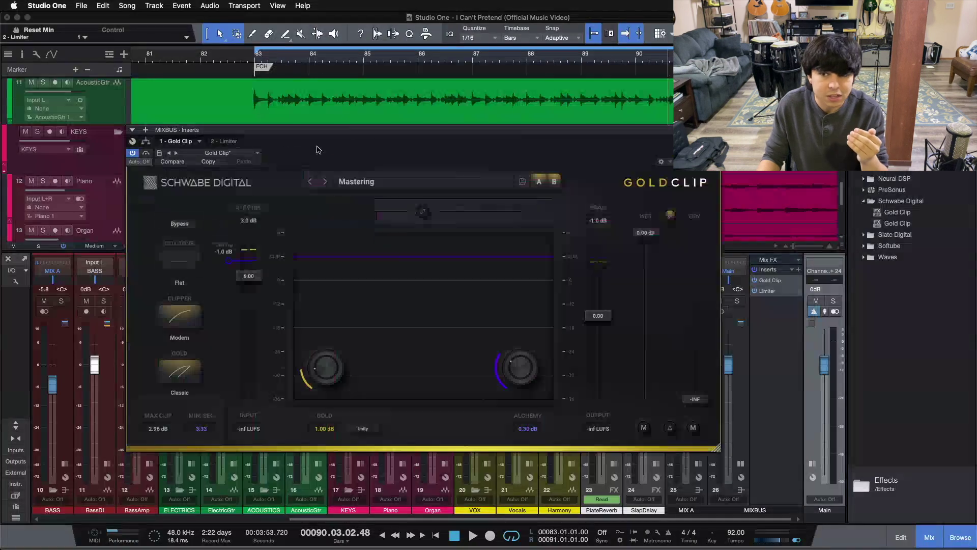
pyautogui.click(755, 291)
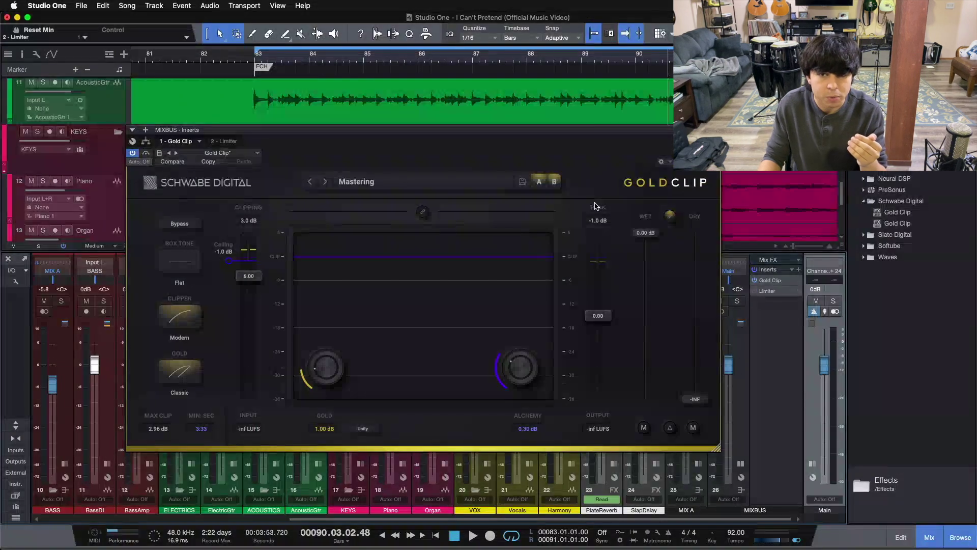
pyautogui.moveTo(621, 199); pyautogui.dragTo(626, 200)
# Toggle Gold Clip's bypass on and off, and enable Gain Link to bring the output to -6.00 dB.
pyautogui.press('space')
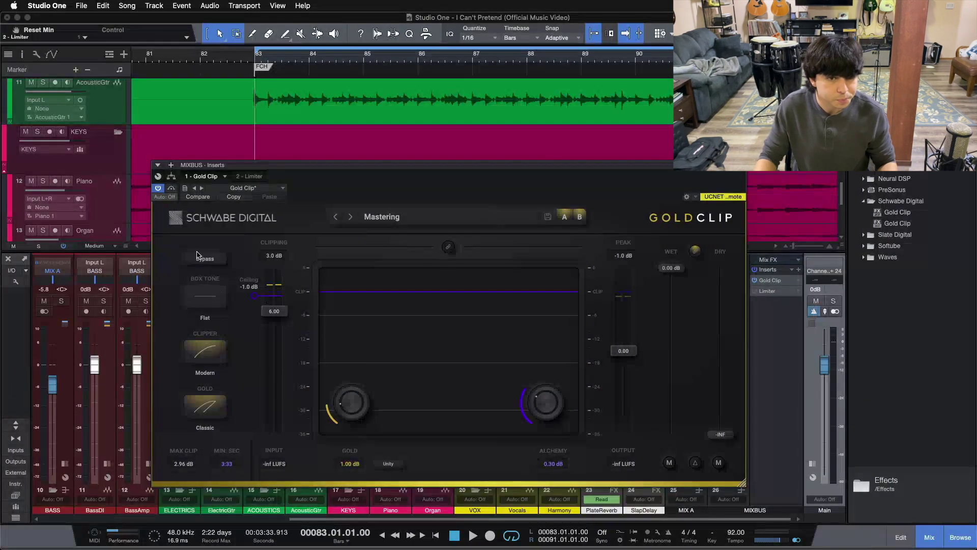
pyautogui.click(200, 258)
pyautogui.click(201, 259)
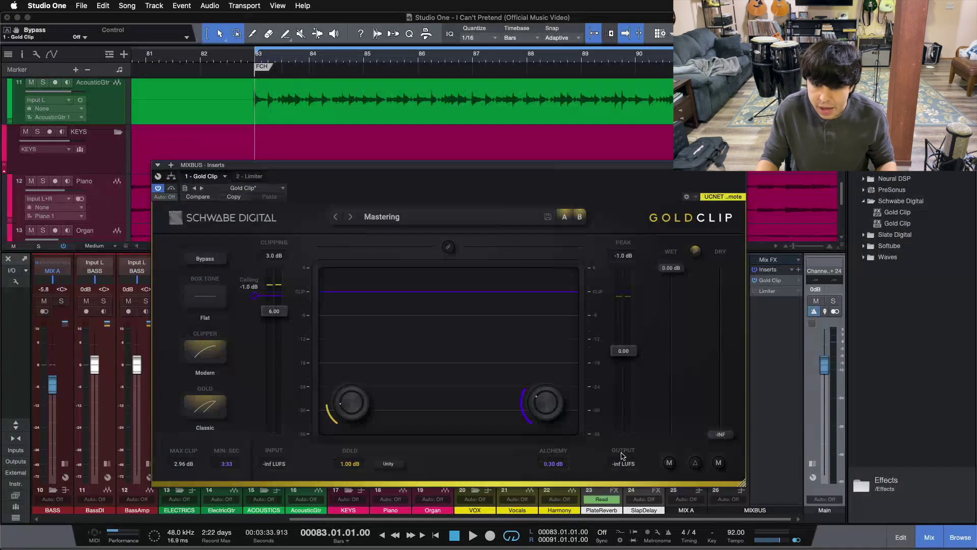
pyautogui.click(447, 250)
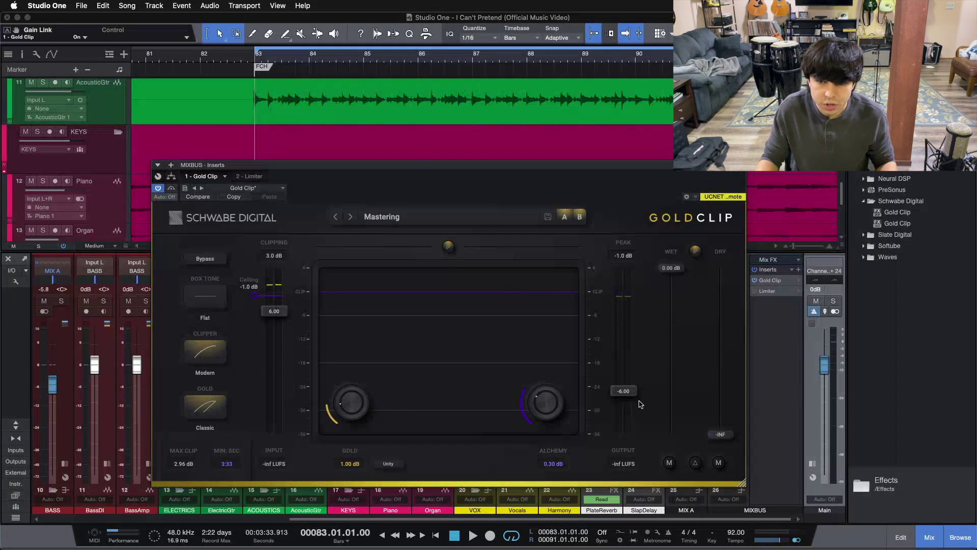
# Reactivate the MIXBUS Limiter, view its settings, and return to Gold Clip in a repositioned window.
pyautogui.click(755, 293)
pyautogui.click(764, 293)
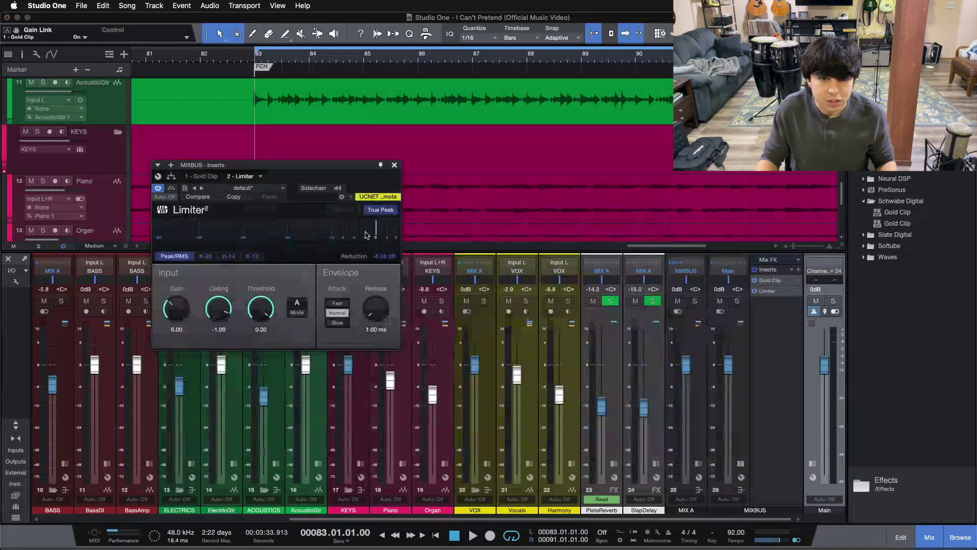
pyautogui.click(769, 280)
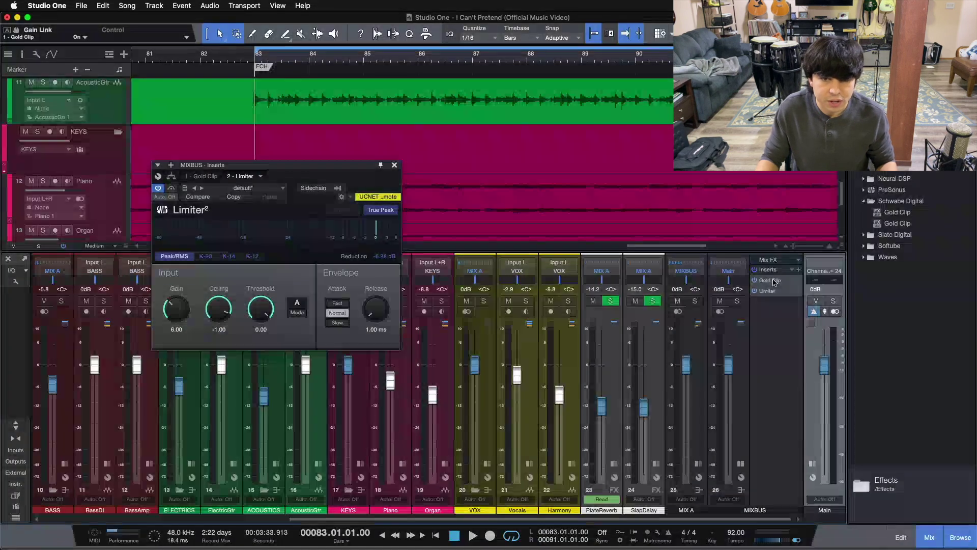
pyautogui.click(770, 281)
pyautogui.moveTo(403, 192)
pyautogui.mouseDown()
pyautogui.moveTo(407, 176)
pyautogui.moveTo(391, 180)
pyautogui.mouseUp()
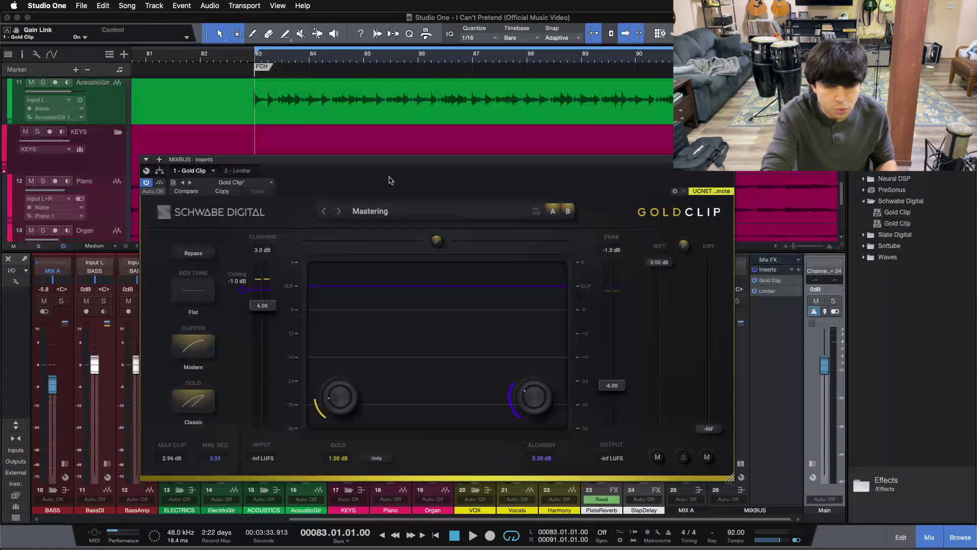
# Start playback and compare the gain-linked Gold Clip against bypass with the Limiter active.
pyautogui.press('space')
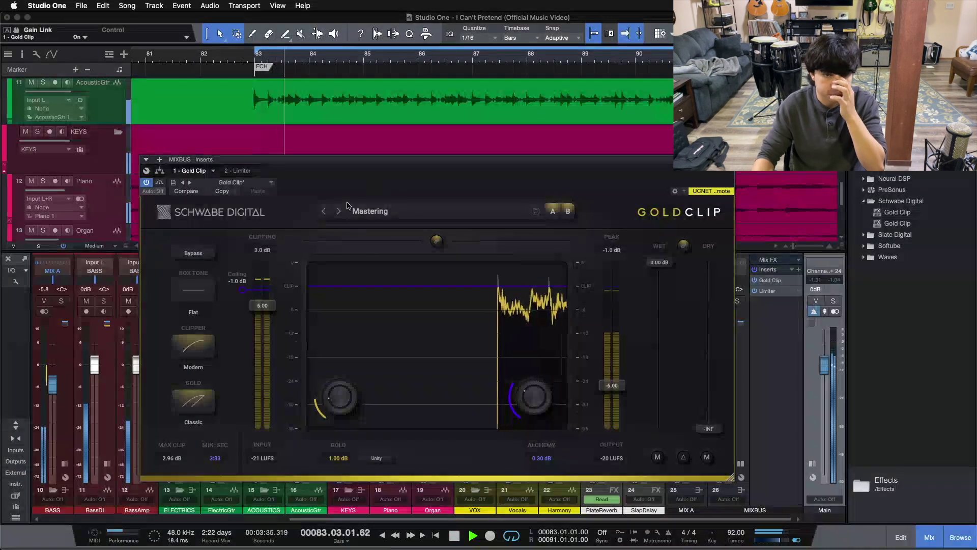
pyautogui.click(203, 255)
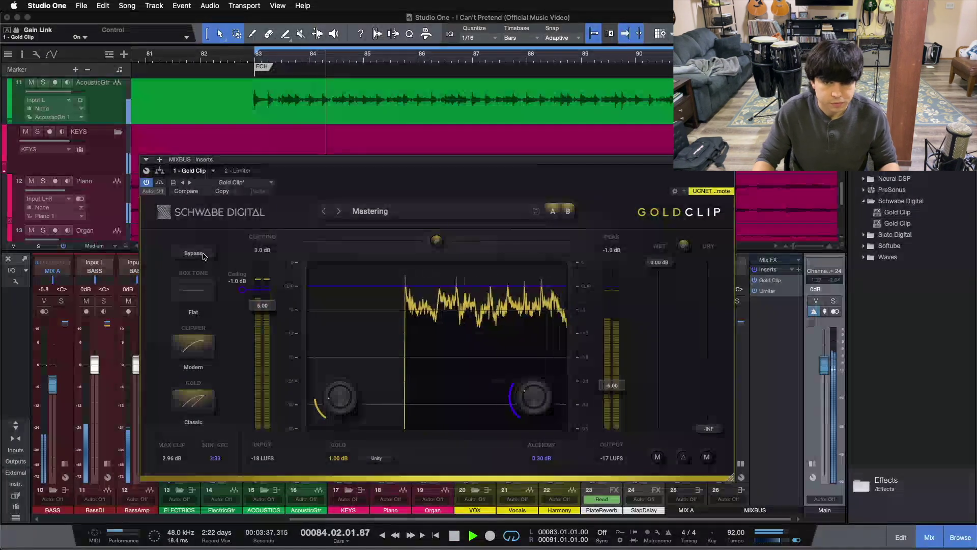
pyautogui.click(203, 254)
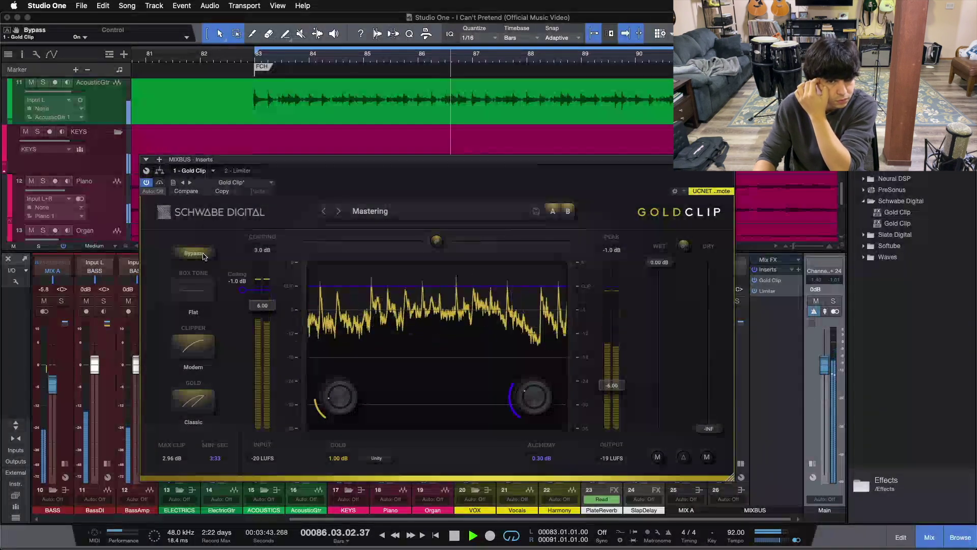
# Alternate Gold Clip's bypass during playback to compare it by ear, leave the bypass off, and stop playback.
pyautogui.click(203, 254)
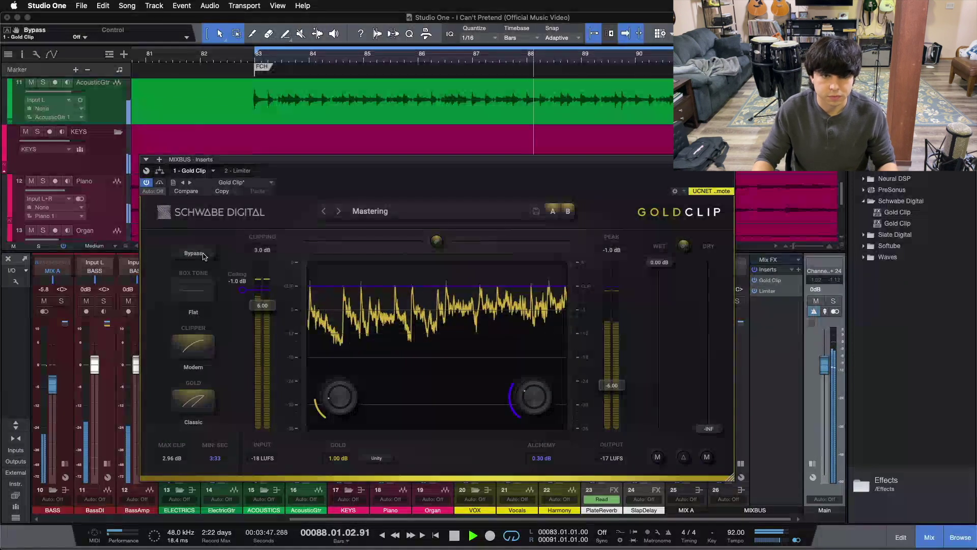
pyautogui.click(203, 255)
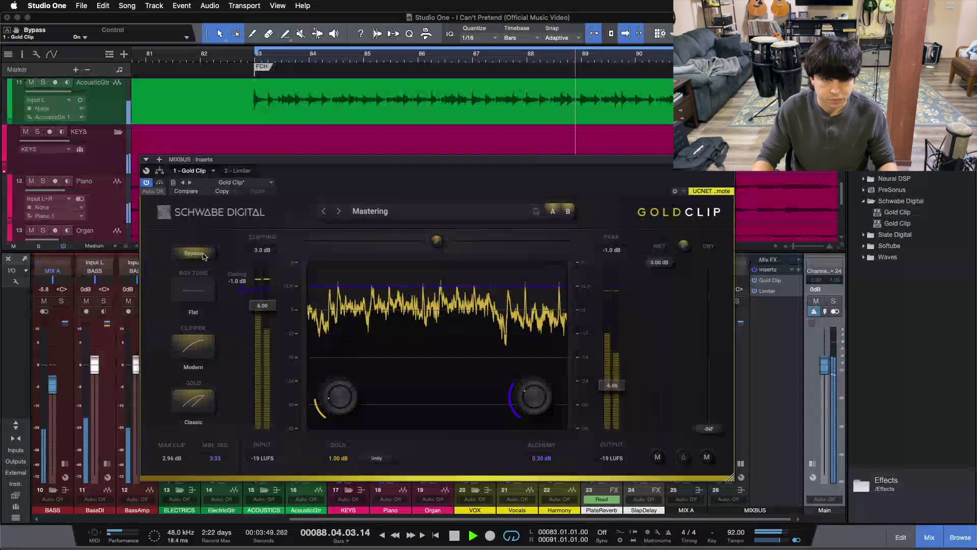
pyautogui.click(203, 254)
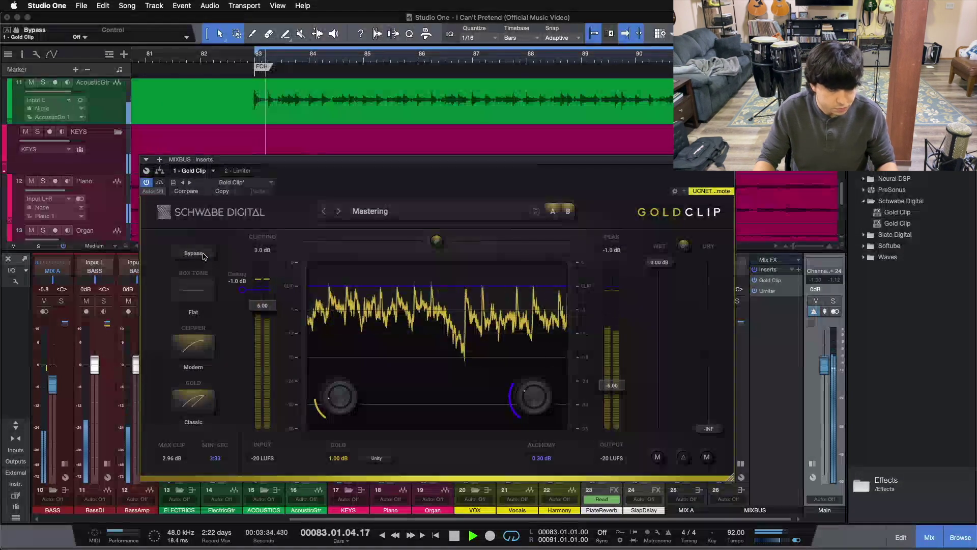
pyautogui.click(204, 255)
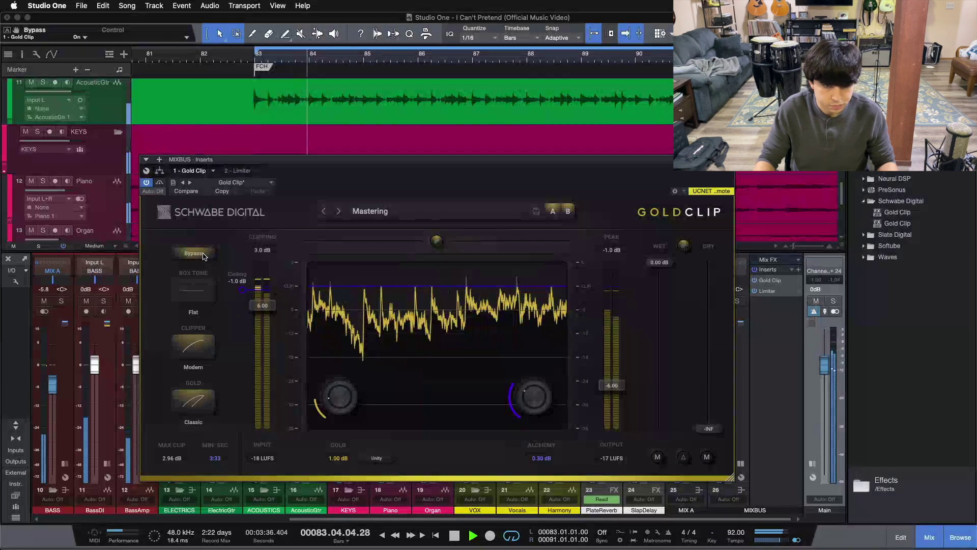
pyautogui.click(203, 254)
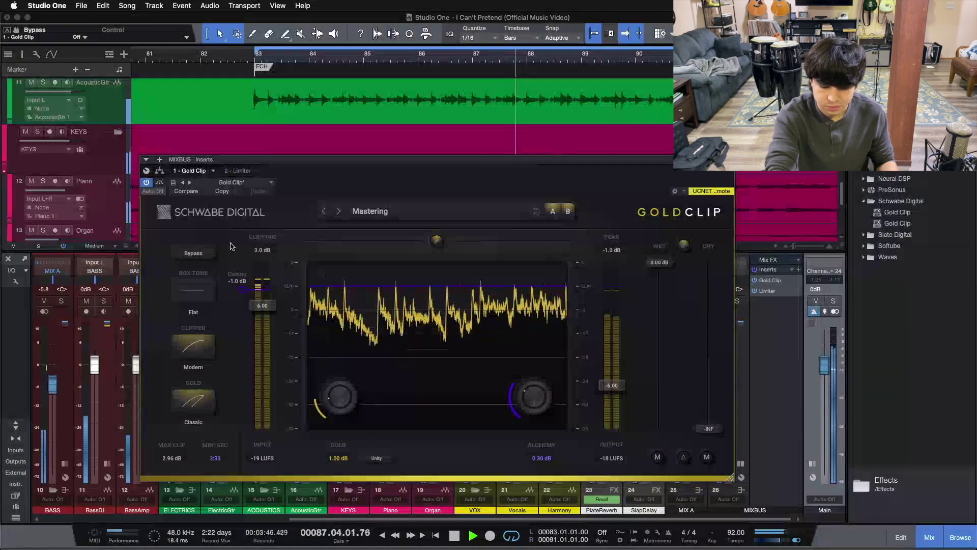
pyautogui.press('space')
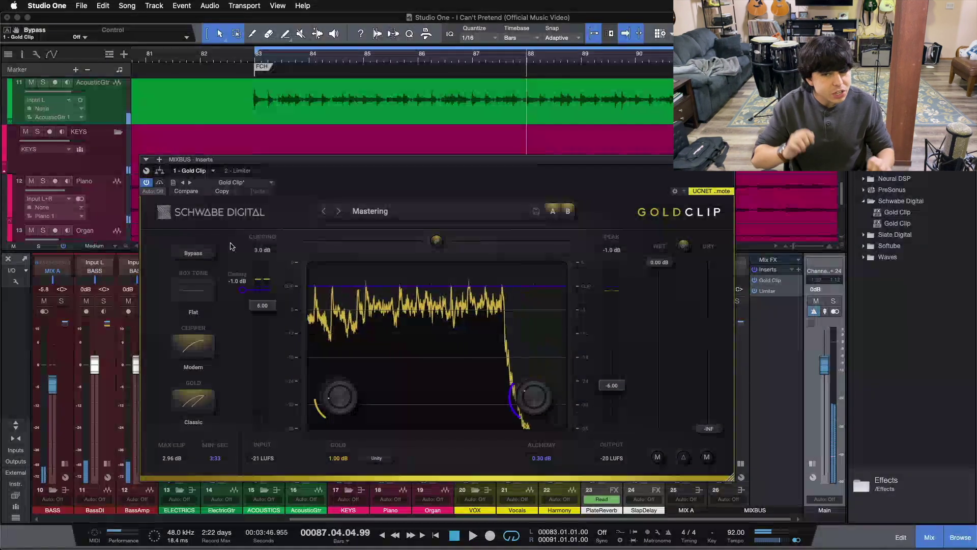